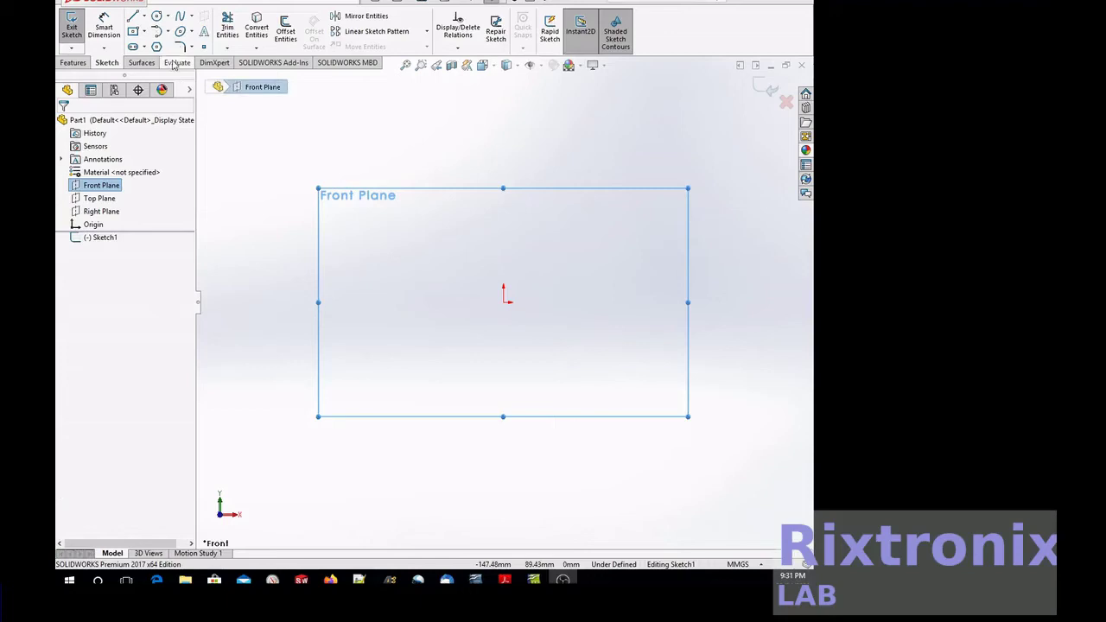
# Draw the vertical centre line and the short flat base line of the vase
pyautogui.click(132, 19)
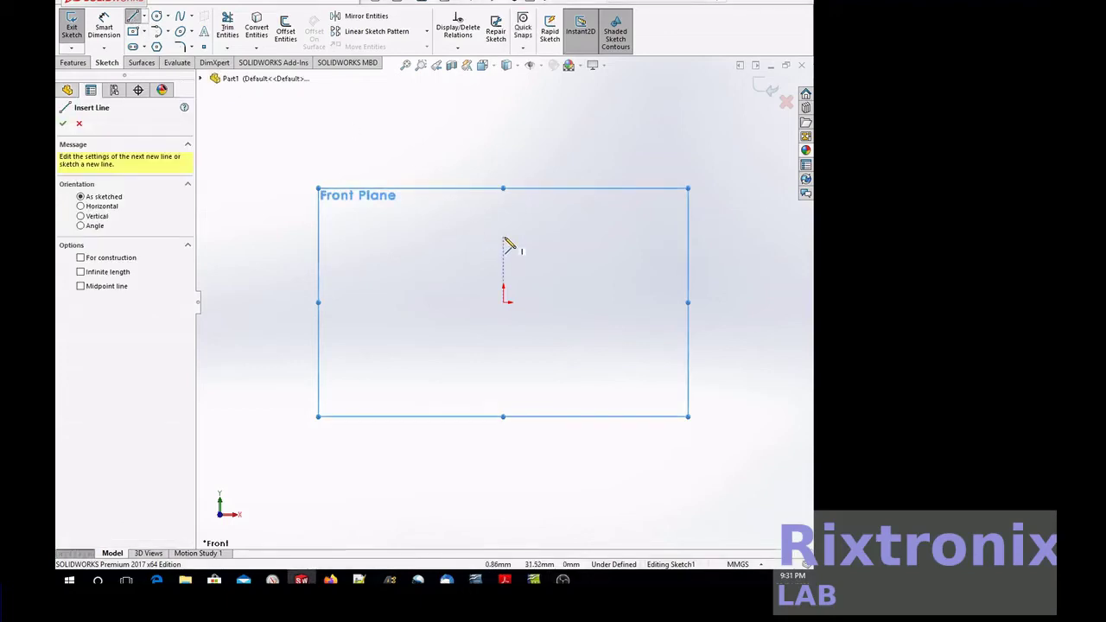
pyautogui.click(503, 240)
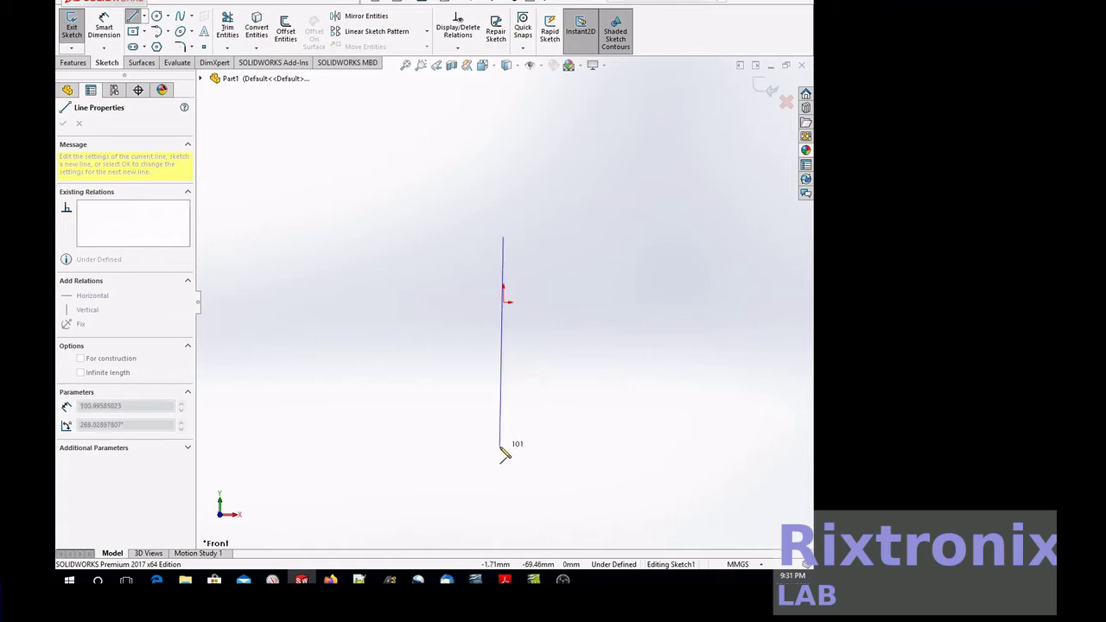
pyautogui.click(503, 446)
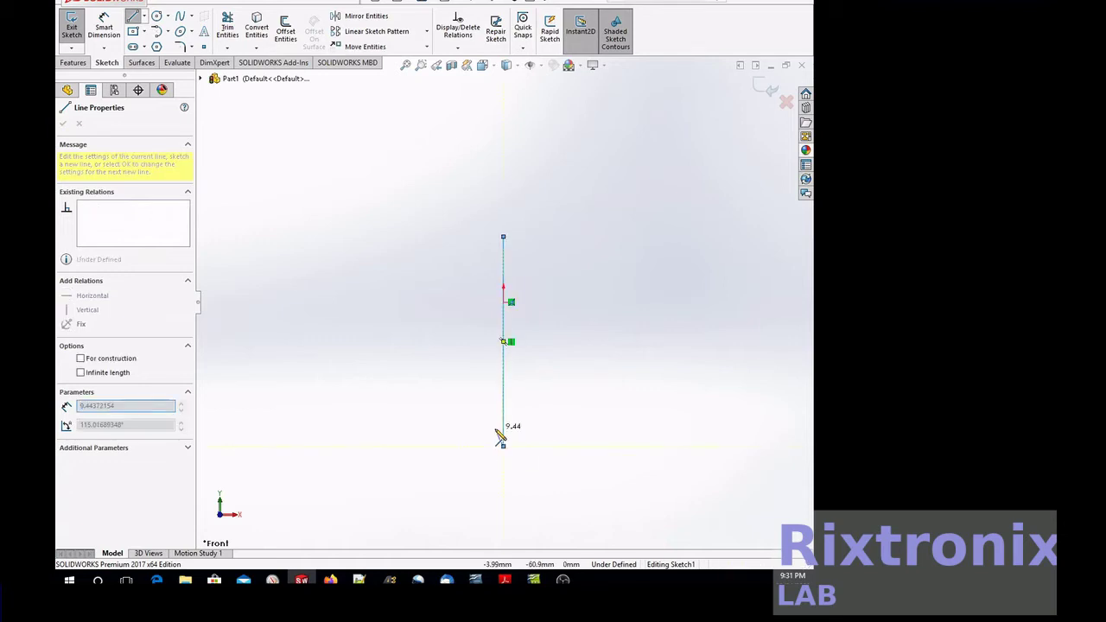
pyautogui.doubleClick(567, 449)
pyautogui.press('Escape')
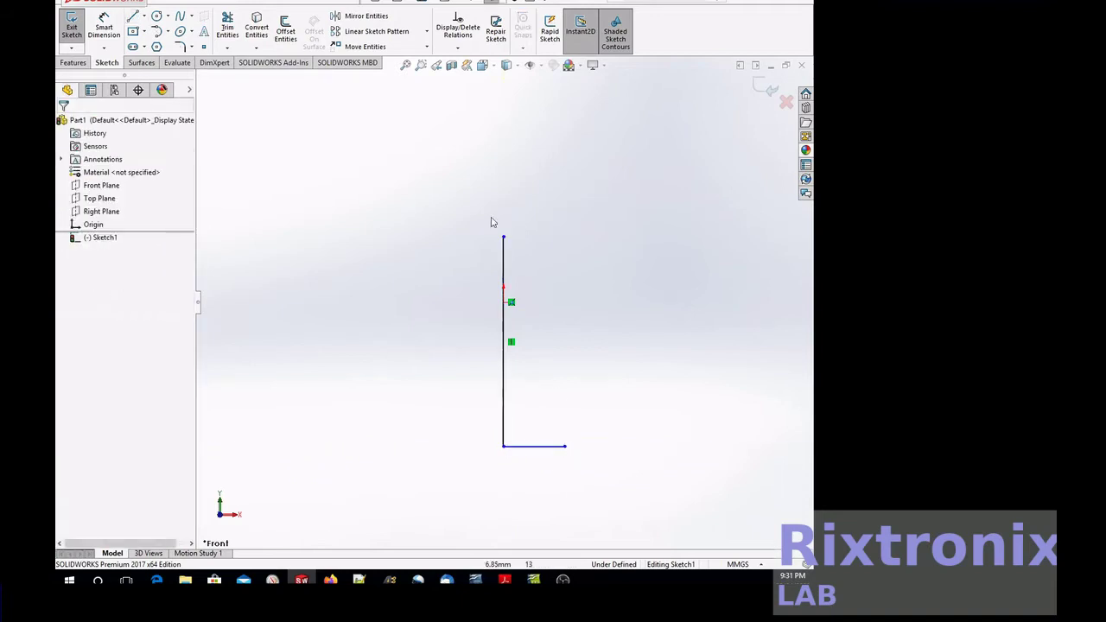
# Draw the curved vase side as a spline from the base line's end
pyautogui.click(179, 16)
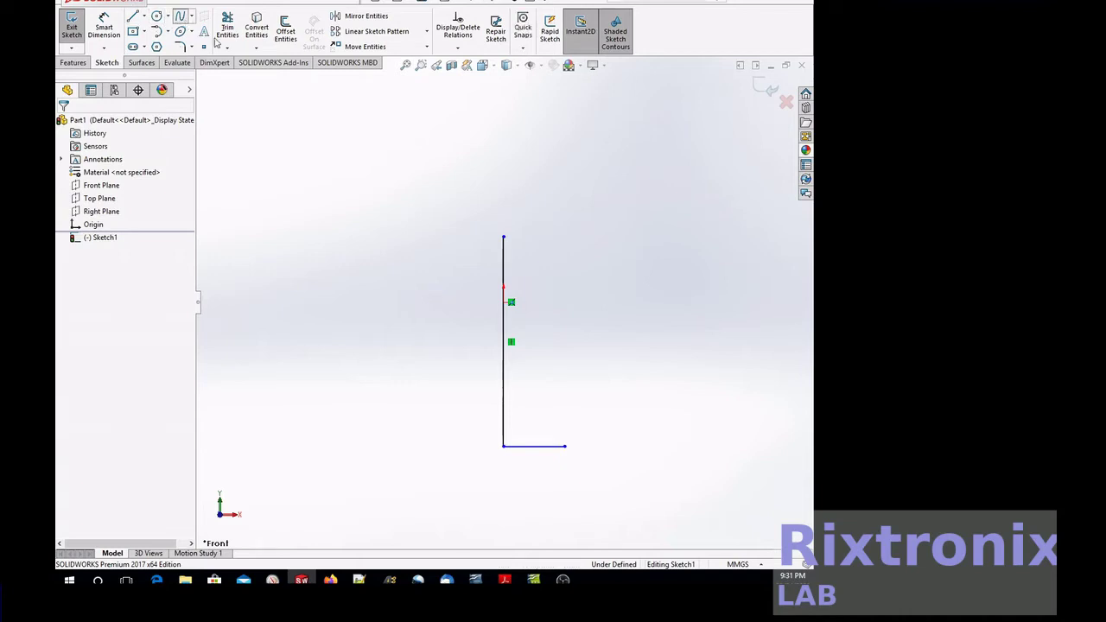
pyautogui.click(565, 447)
pyautogui.click(590, 385)
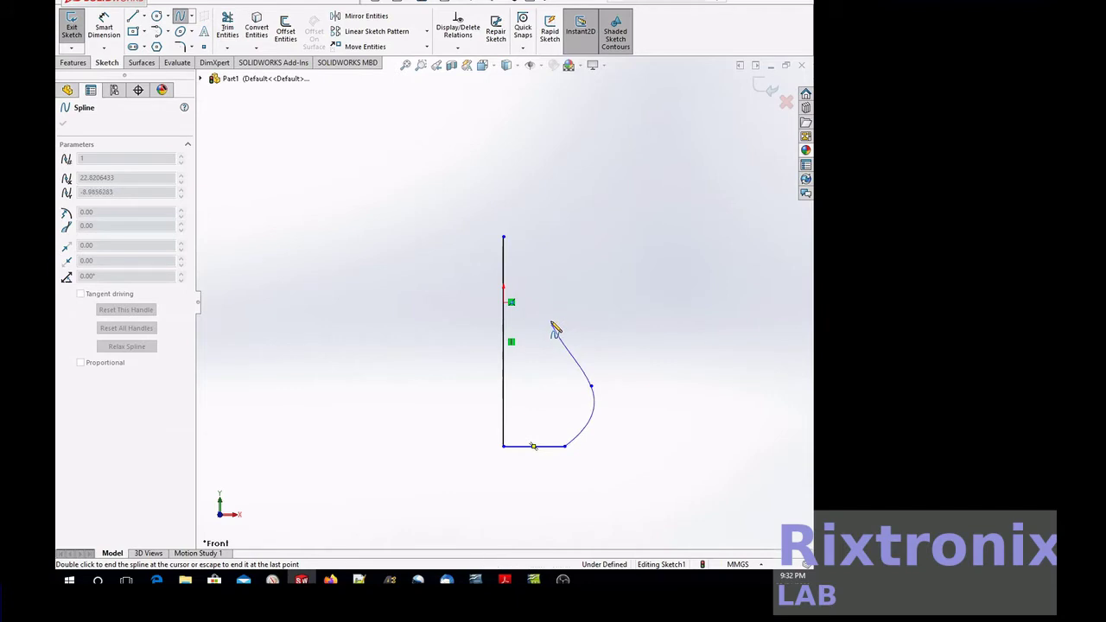
pyautogui.doubleClick(553, 326)
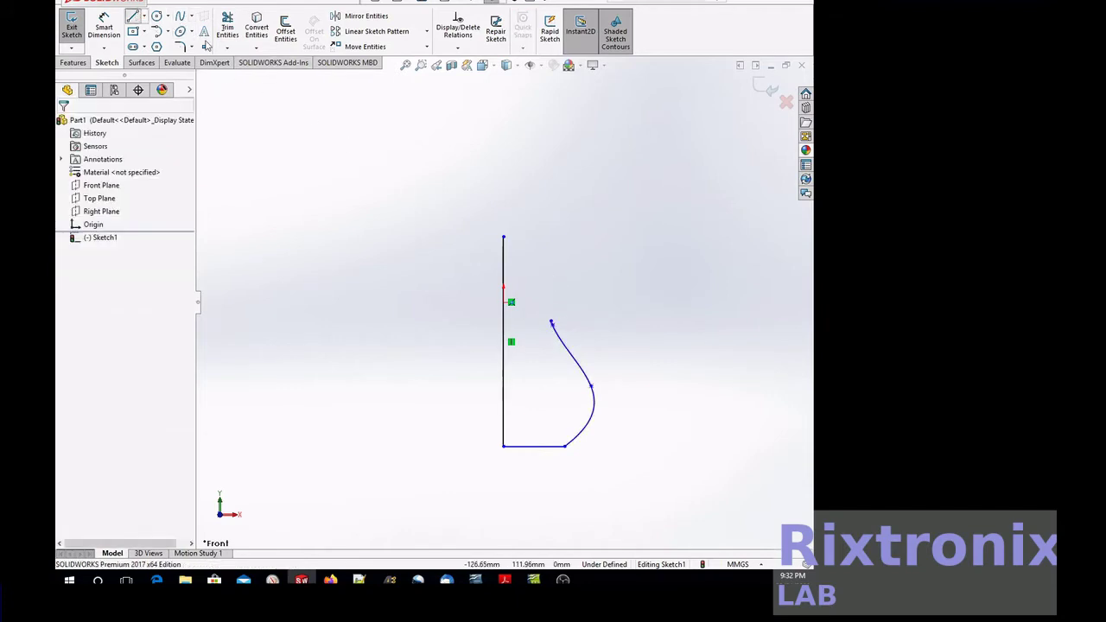
# Add the slanted neck line and the flat top line to close the profile, then exit the sketch
pyautogui.click(552, 323)
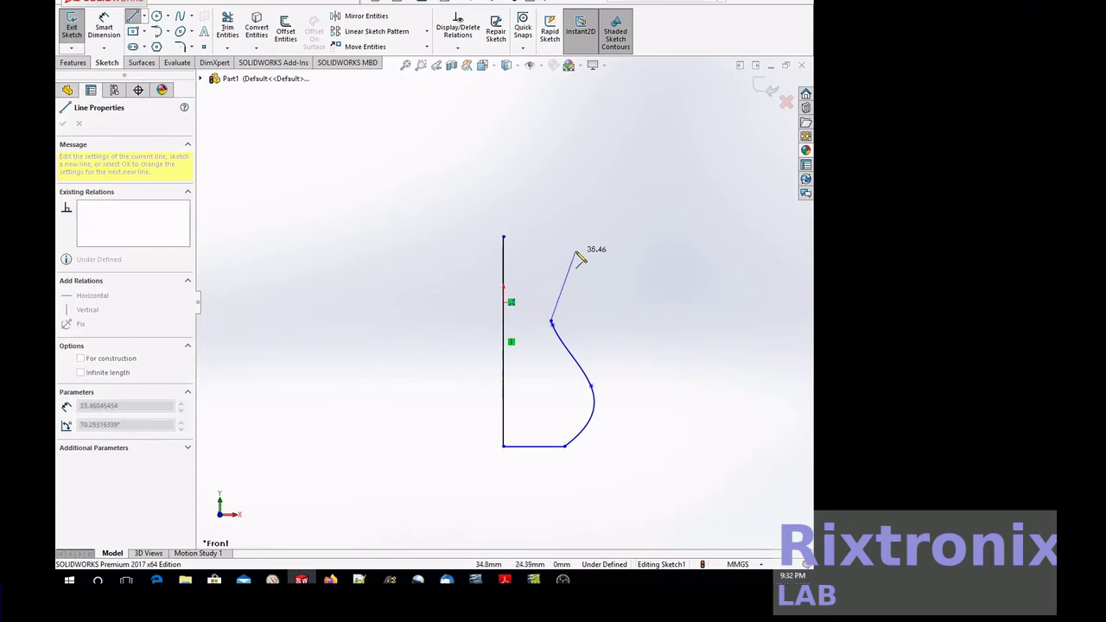
pyautogui.click(577, 236)
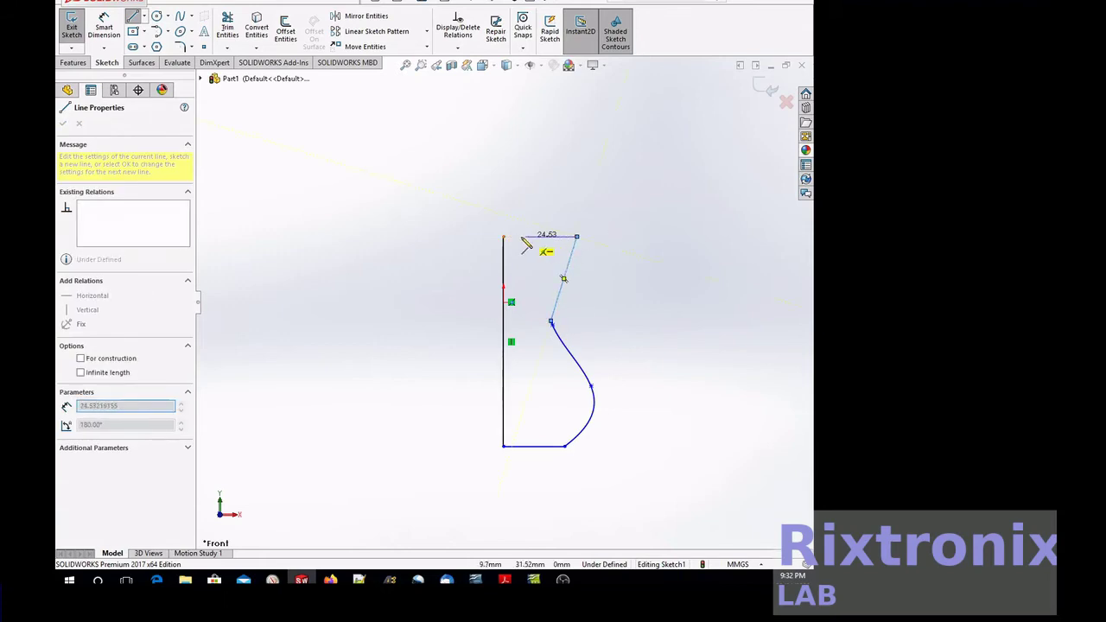
pyautogui.click(503, 236)
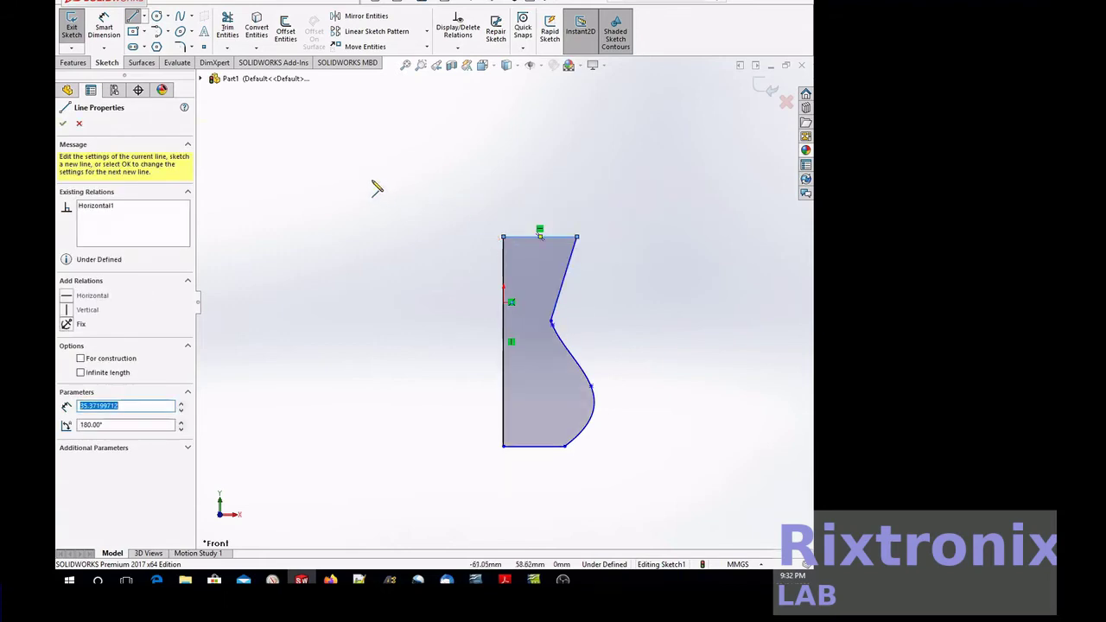
pyautogui.click(72, 25)
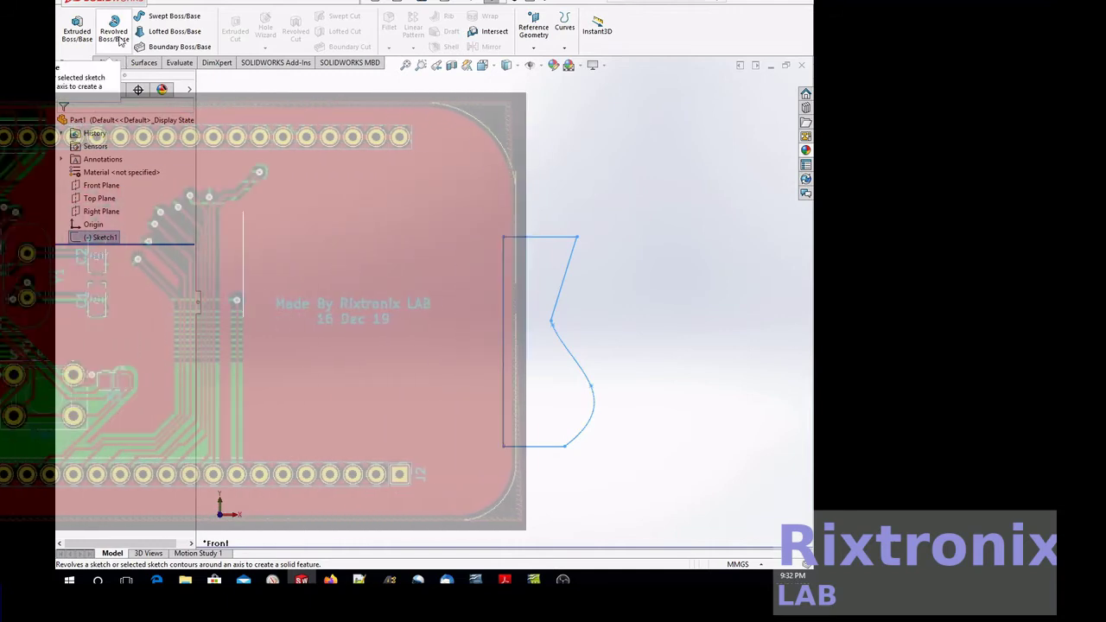
# Revolve the profile 360° about the vertical line, then view the vase from the Front
pyautogui.click(502, 297)
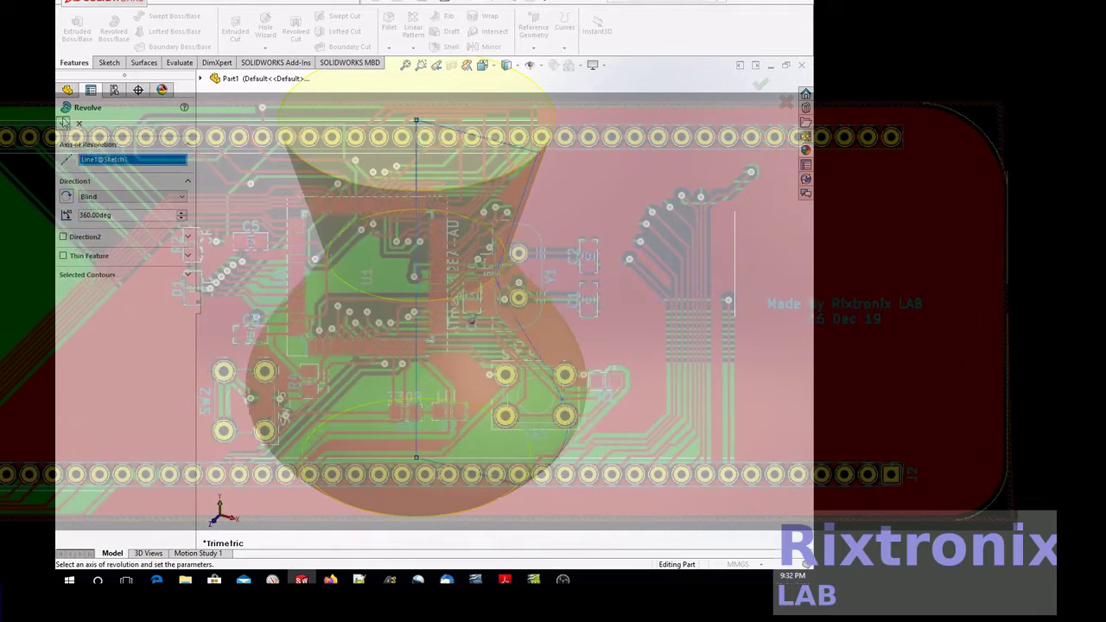
pyautogui.press('Return')
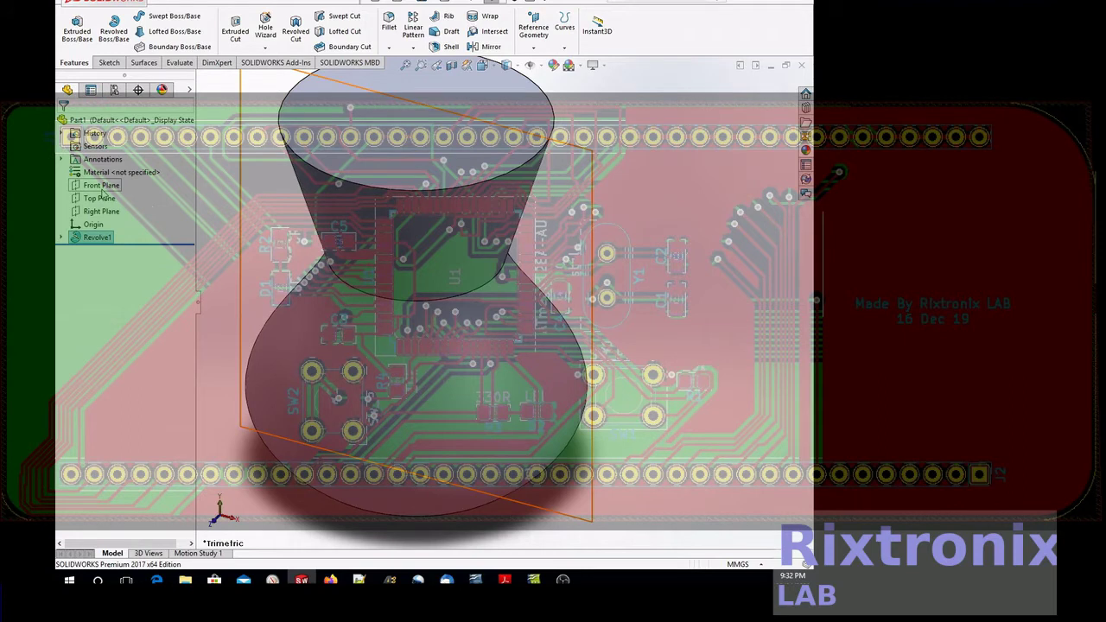
pyautogui.click(101, 202)
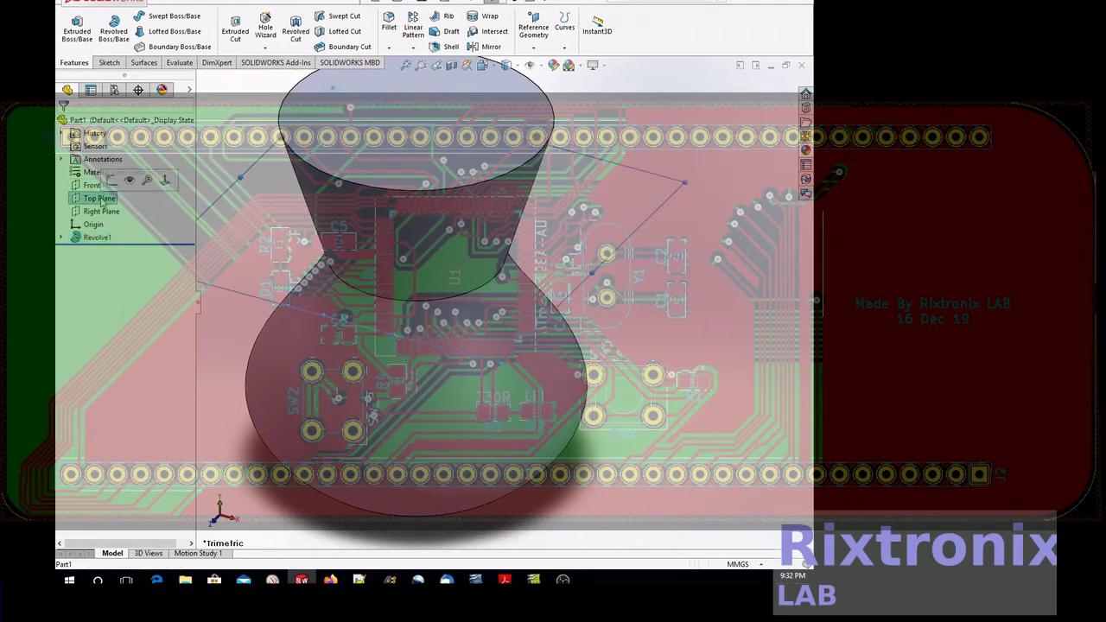
pyautogui.click(485, 67)
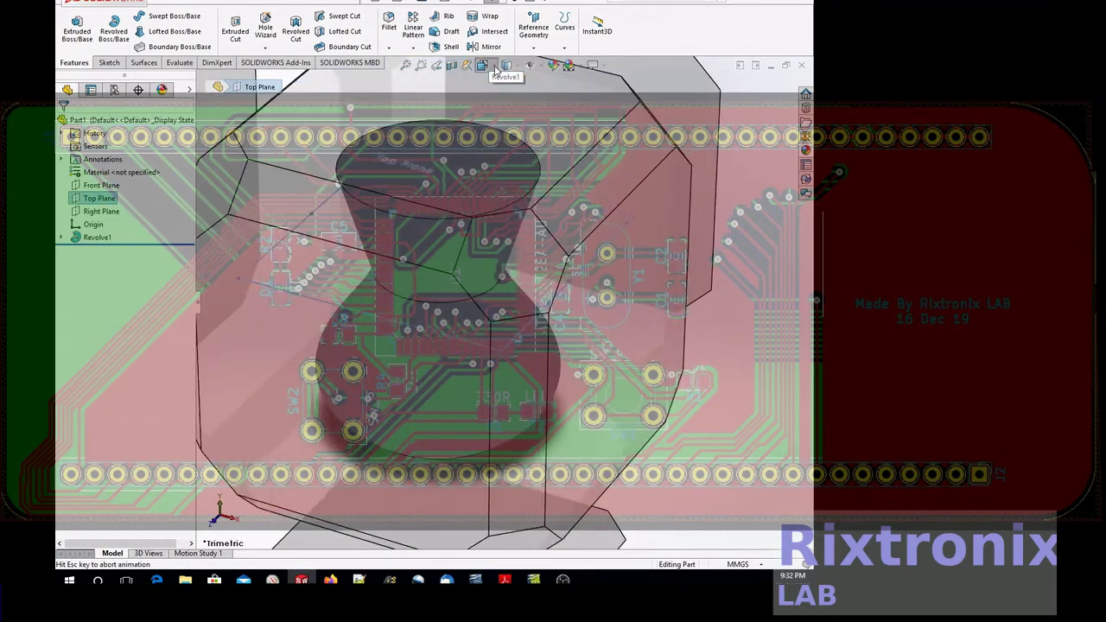
pyautogui.click(502, 395)
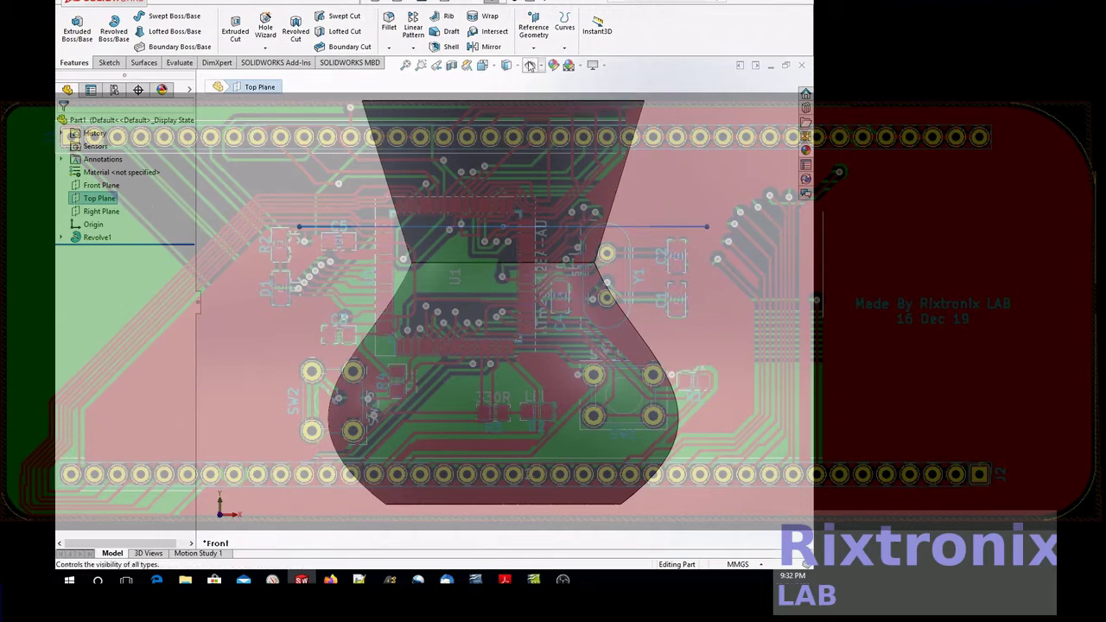
pyautogui.click(534, 49)
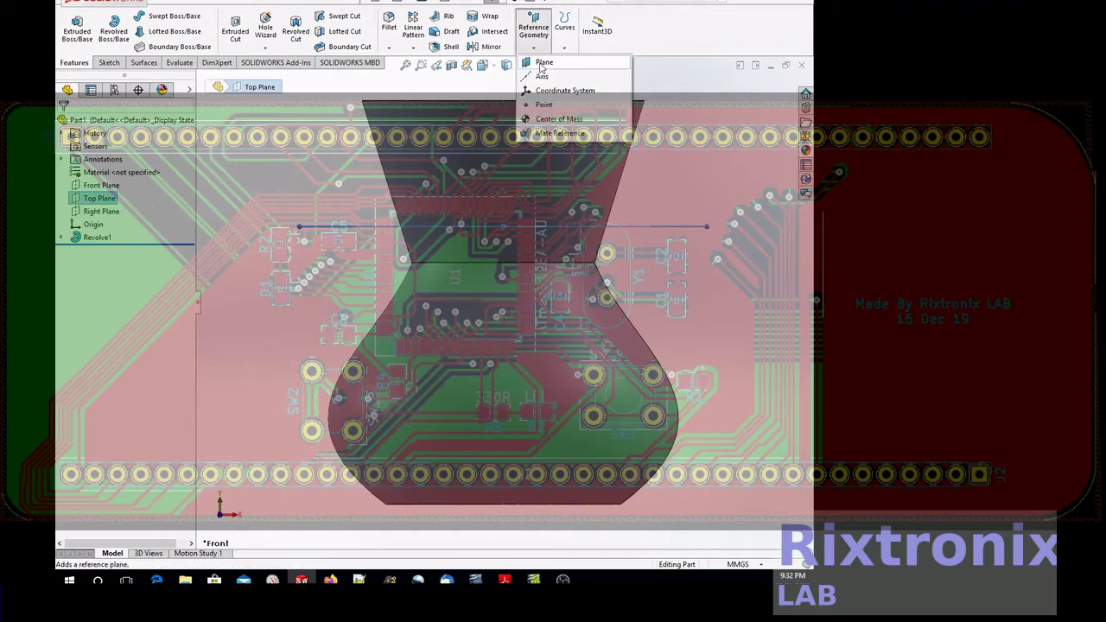
# Create Plane1 from the Top Plane with a flipped 70 mm offset
pyautogui.click(543, 63)
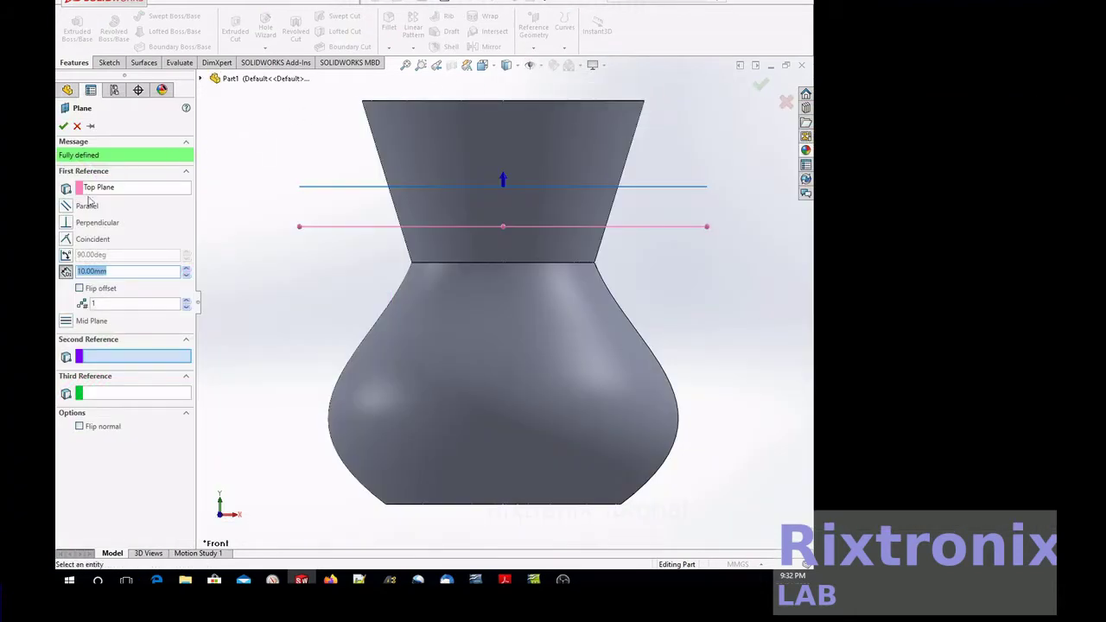
pyautogui.click(80, 288)
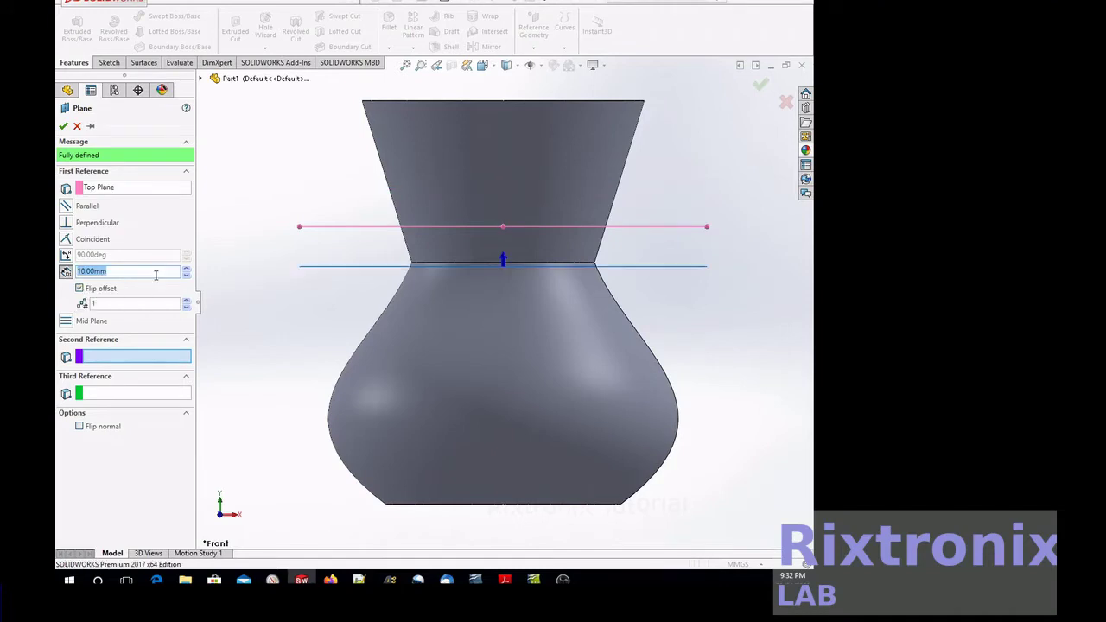
pyautogui.click(187, 270)
pyautogui.click(187, 270)
pyautogui.click(187, 270)
pyautogui.click(187, 270)
pyautogui.click(186, 270)
pyautogui.click(186, 270)
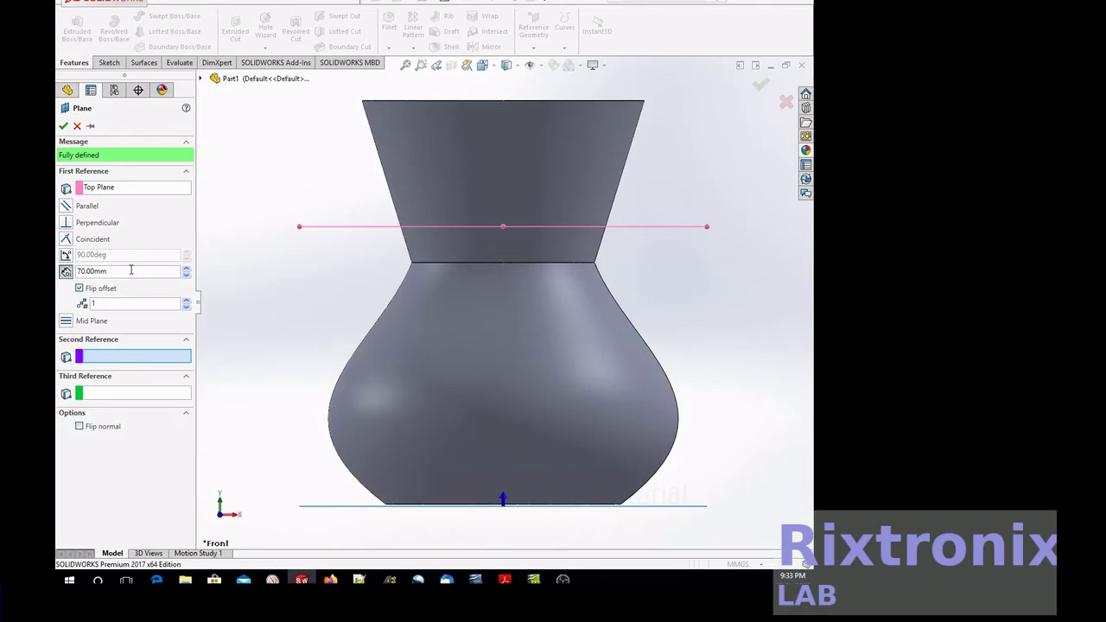
pyautogui.click(64, 126)
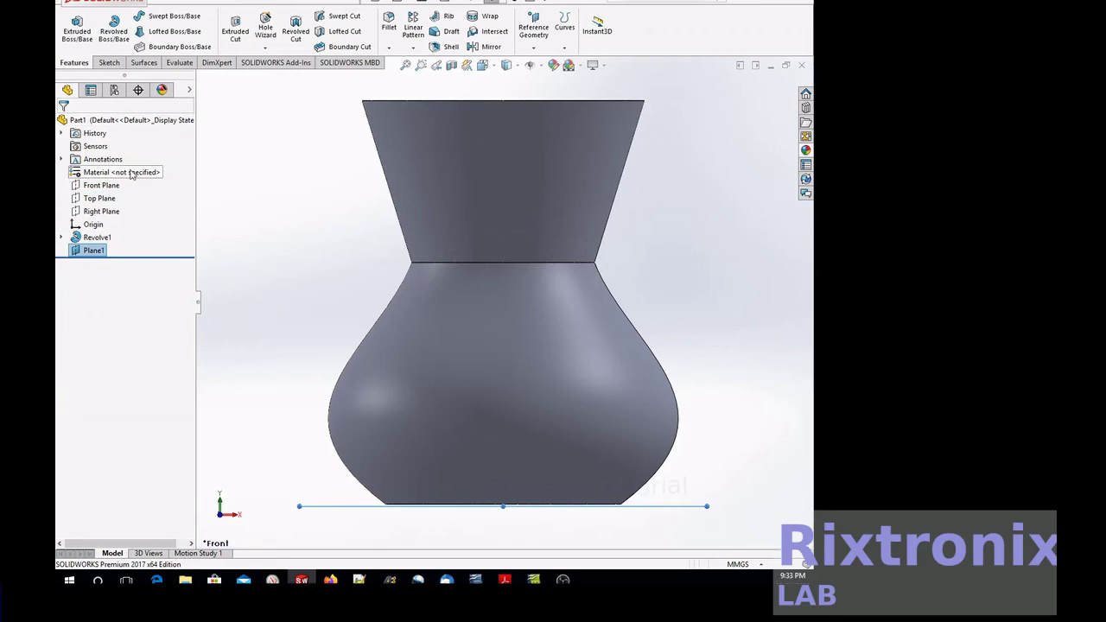
# Start Sketch2 on Plane1 and view it normal to the plane
pyautogui.rightClick(99, 253)
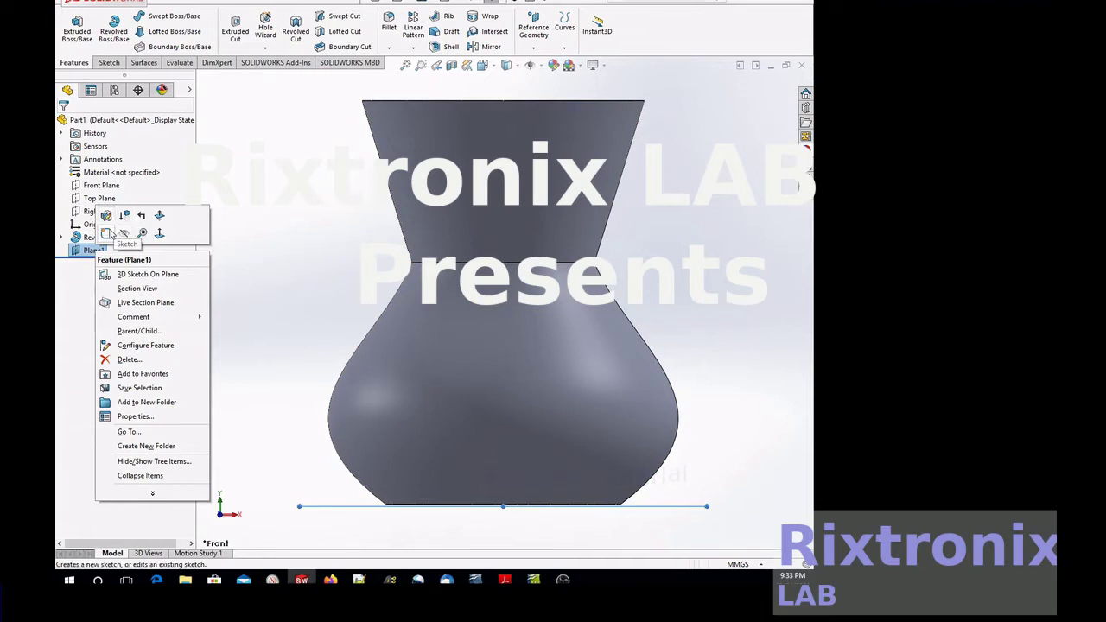
pyautogui.click(106, 234)
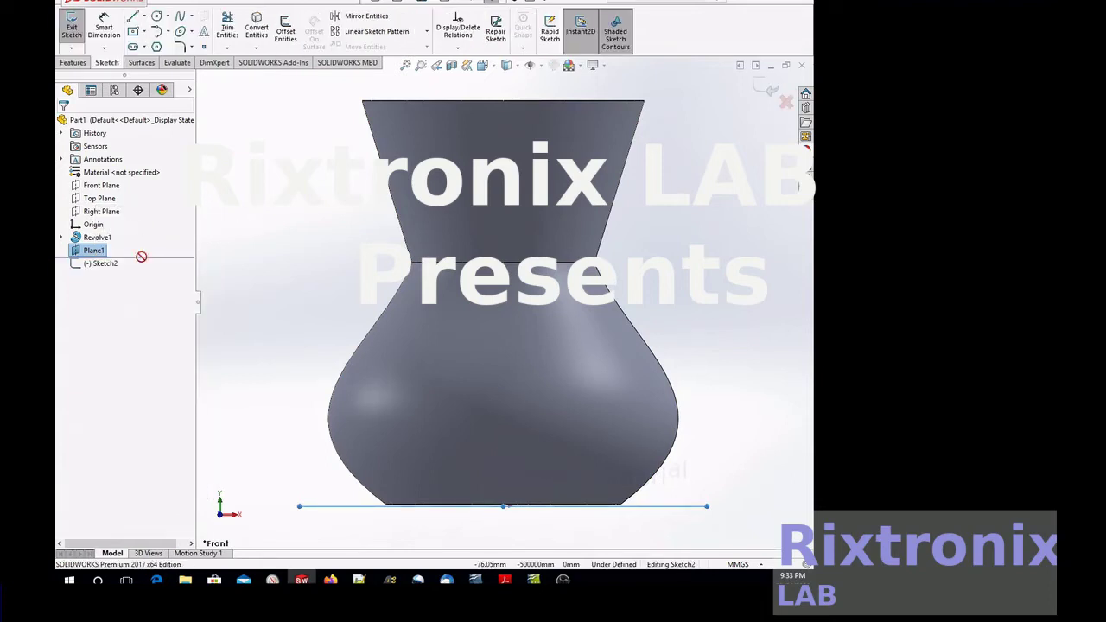
pyautogui.click(101, 264)
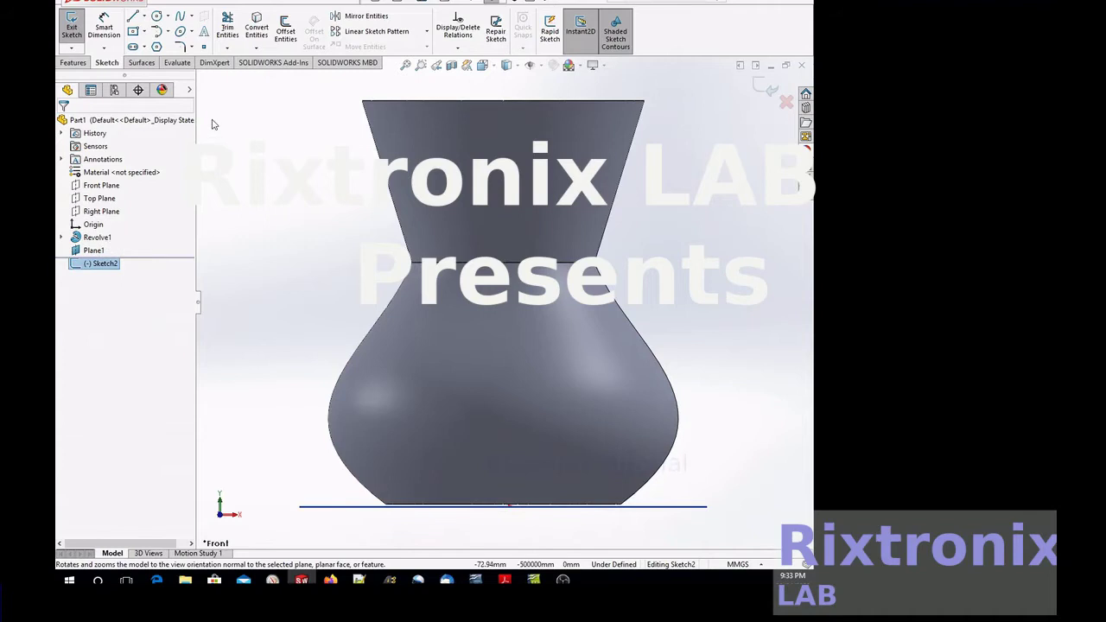
pyautogui.click(111, 251)
pyautogui.click(153, 240)
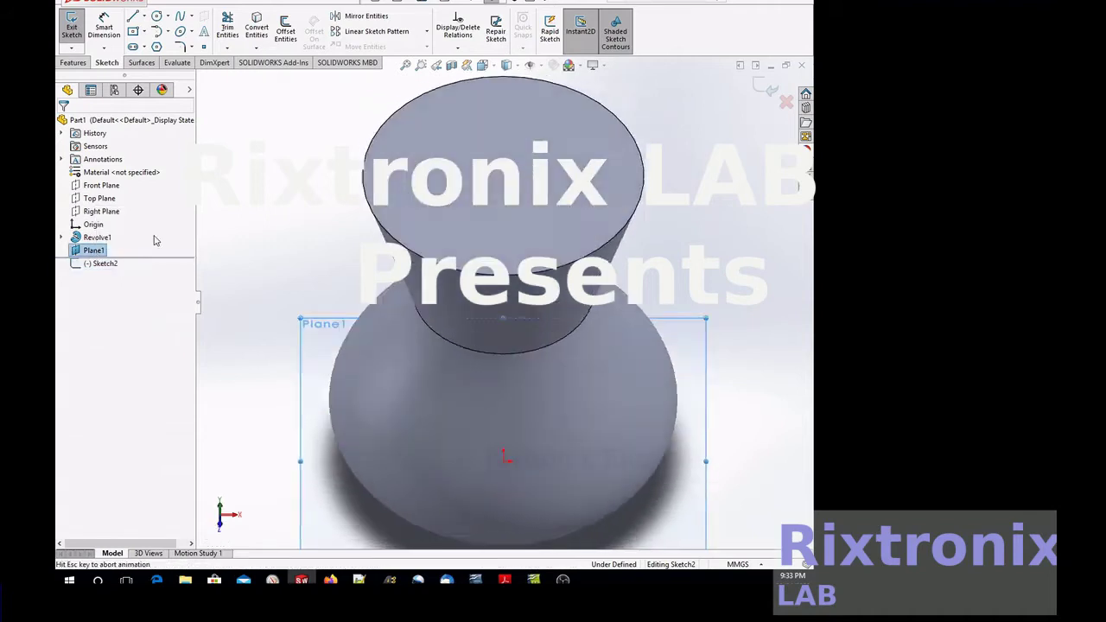
pyautogui.rightClick(93, 251)
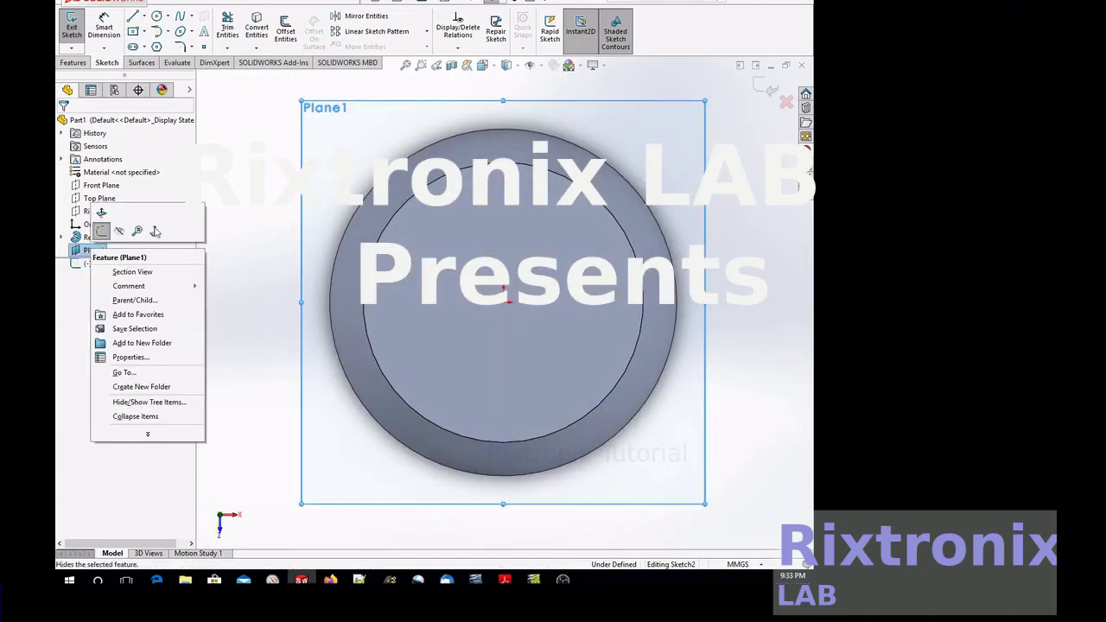
pyautogui.click(266, 153)
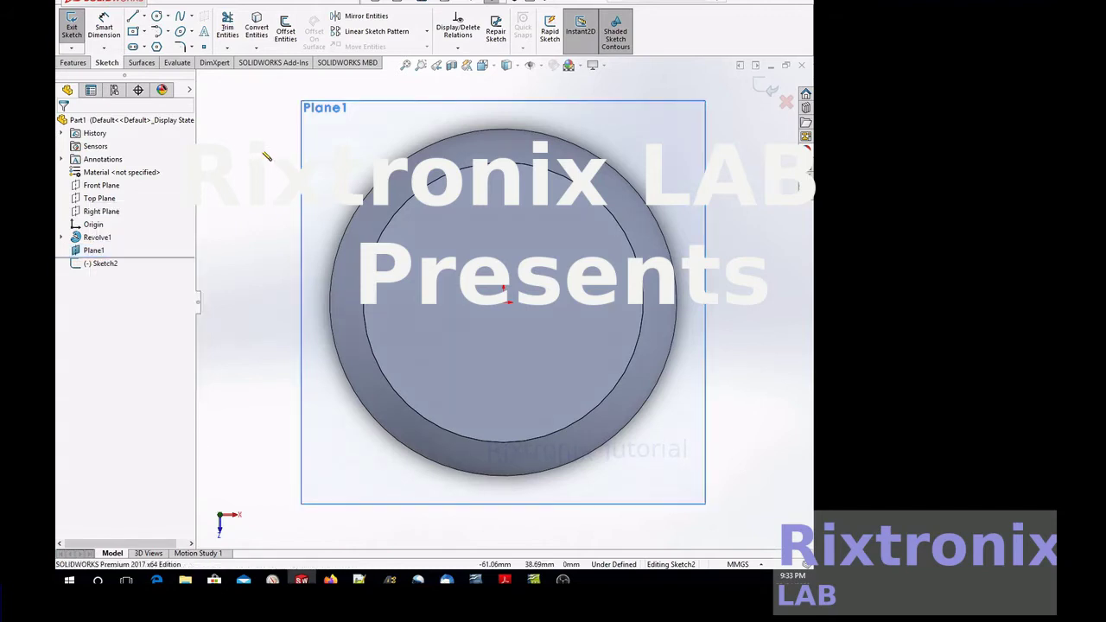
pyautogui.click(102, 249)
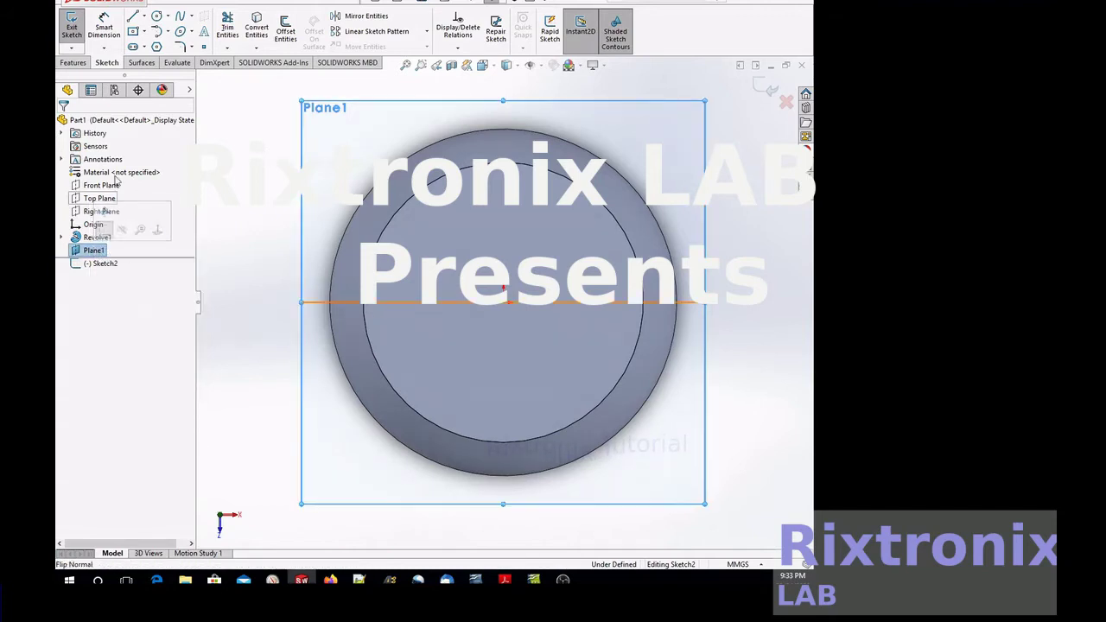
# Draw a circle of radius 43.81 mm centred on the origin
pyautogui.click(156, 19)
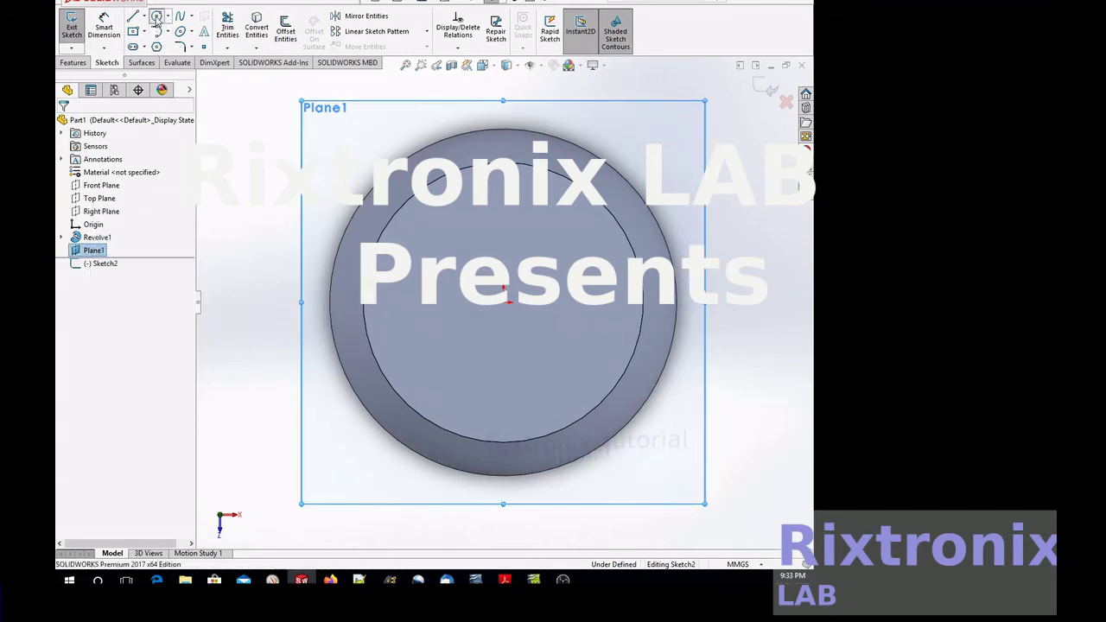
pyautogui.click(503, 302)
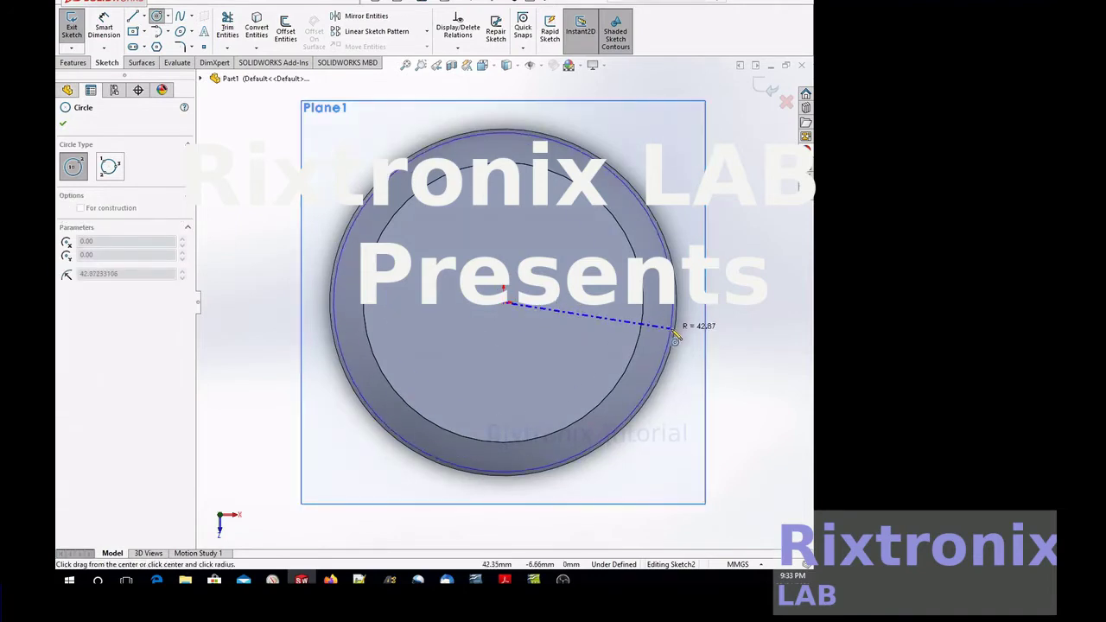
pyautogui.click(679, 342)
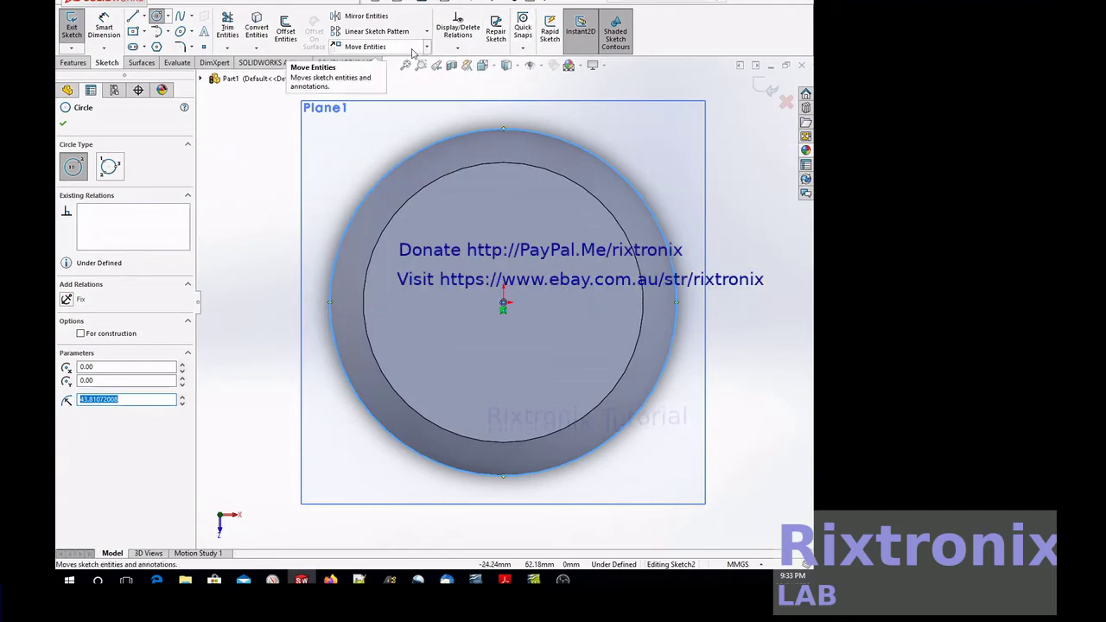
pyautogui.click(73, 62)
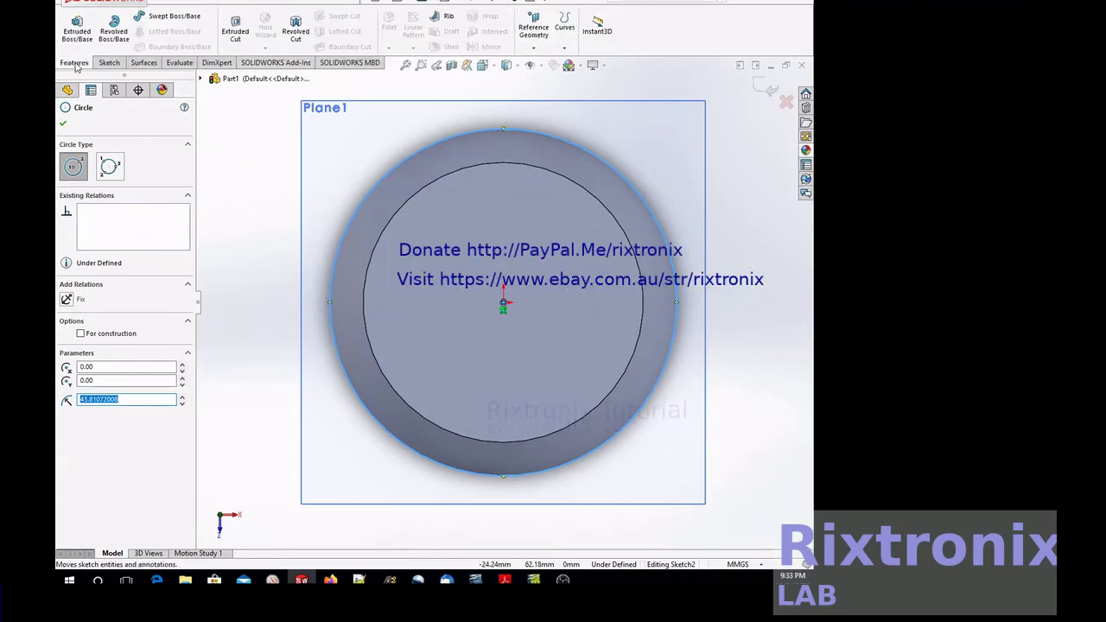
pyautogui.click(564, 30)
pyautogui.click(580, 79)
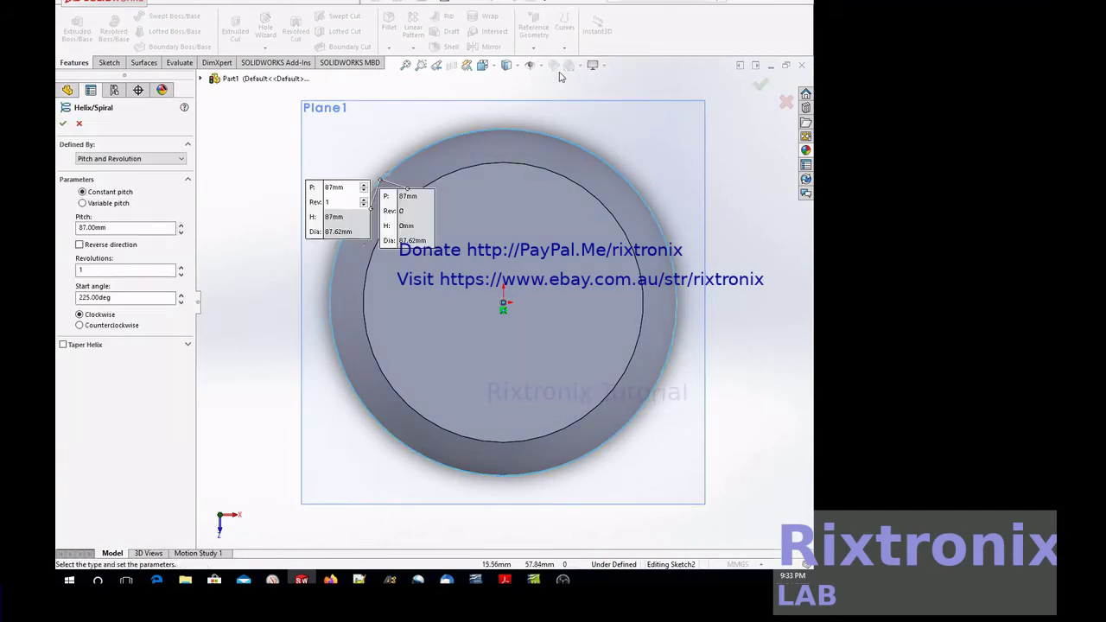
# View the vase from the Front and set a constant 15 mm helix pitch
pyautogui.click(491, 68)
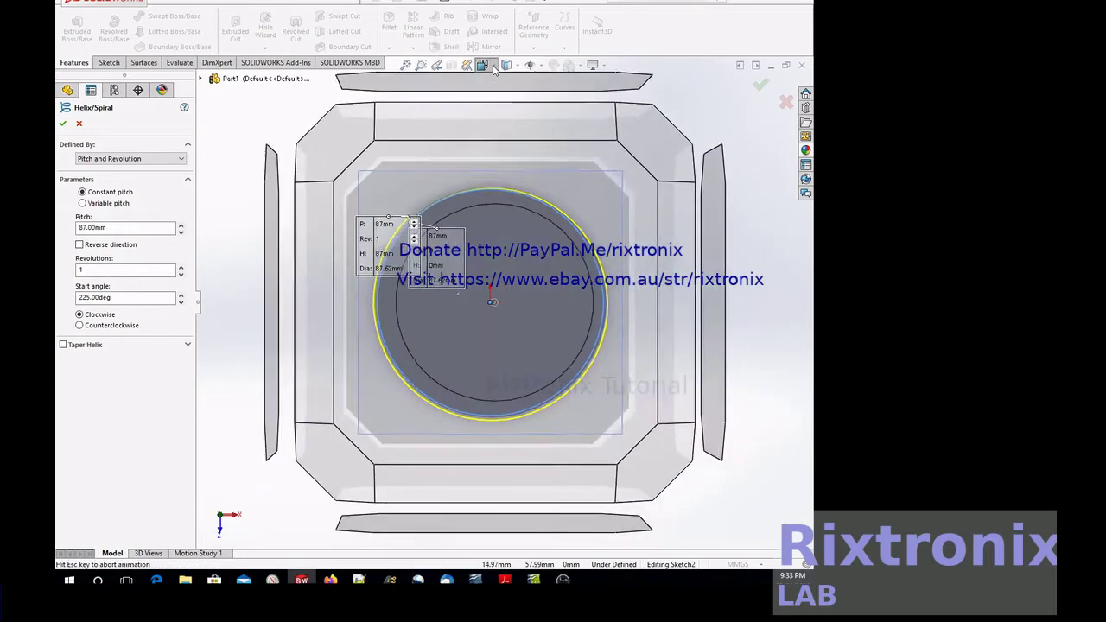
pyautogui.click(509, 462)
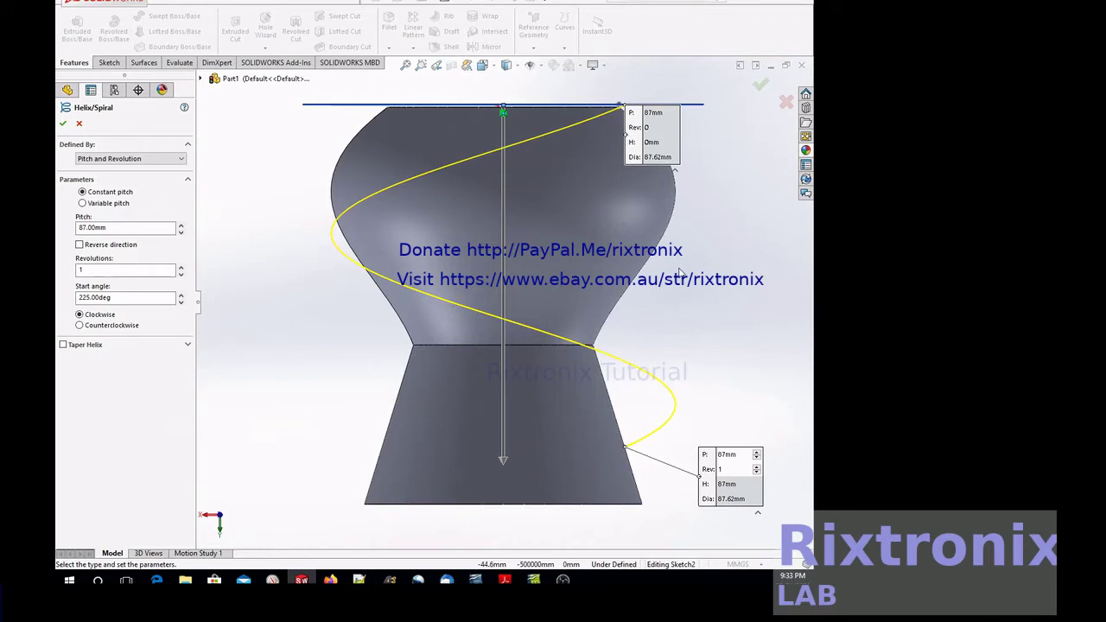
pyautogui.moveTo(108, 227); pyautogui.dragTo(67, 227)
pyautogui.write('15')
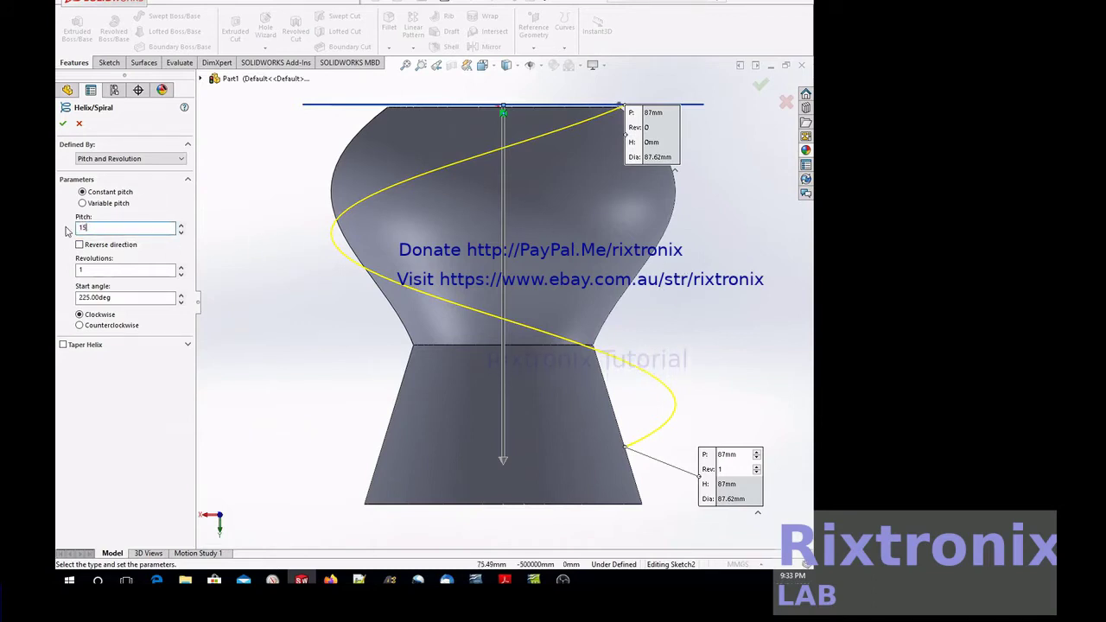
pyautogui.click(158, 205)
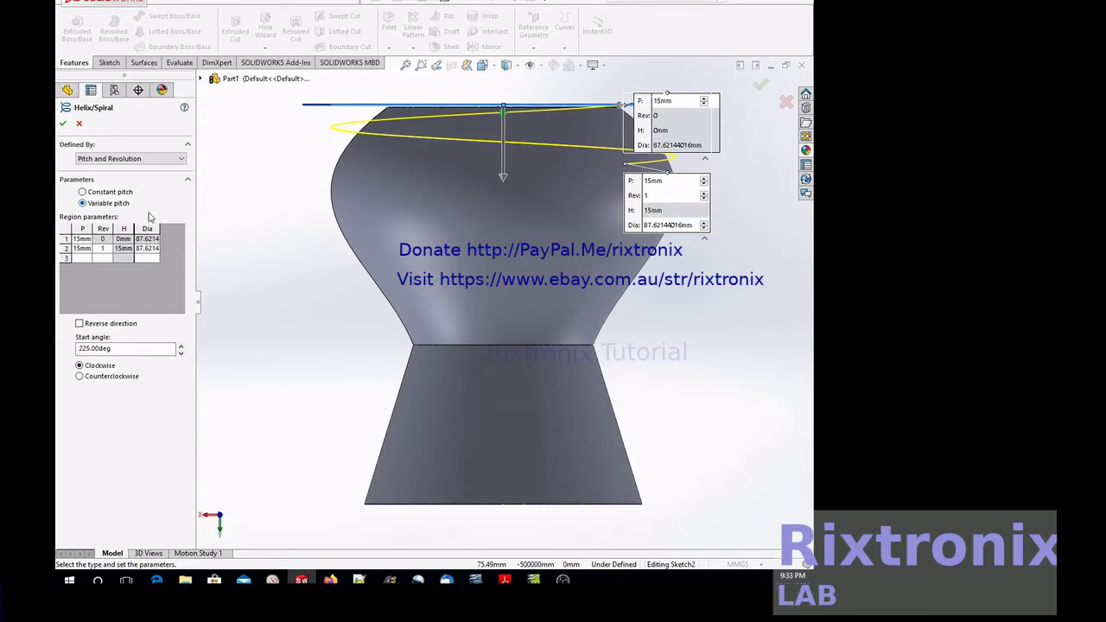
pyautogui.click(113, 195)
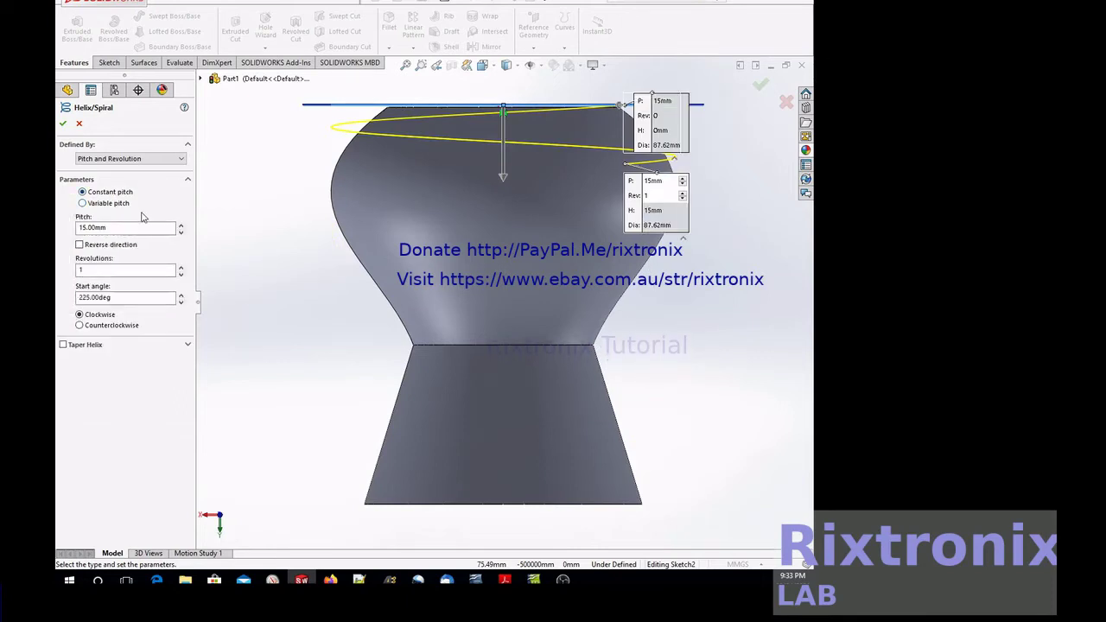
# Raise the helix revolutions to 6.25 so it reaches the vase bottom, and create it
pyautogui.click(180, 267)
pyautogui.click(181, 267)
pyautogui.click(181, 268)
pyautogui.click(180, 268)
pyautogui.click(181, 268)
pyautogui.click(180, 267)
pyautogui.click(180, 268)
pyautogui.click(180, 268)
pyautogui.click(180, 268)
pyautogui.click(181, 268)
pyautogui.click(181, 268)
pyautogui.click(180, 268)
pyautogui.click(180, 268)
pyautogui.click(181, 268)
pyautogui.click(180, 267)
pyautogui.click(180, 266)
pyautogui.click(181, 267)
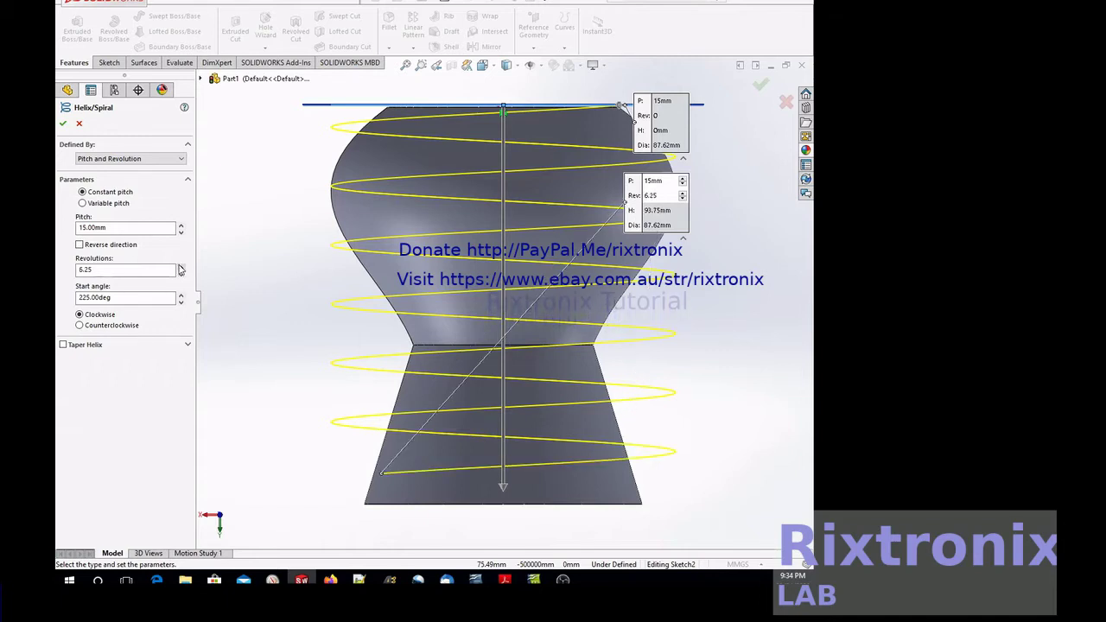
pyautogui.click(63, 125)
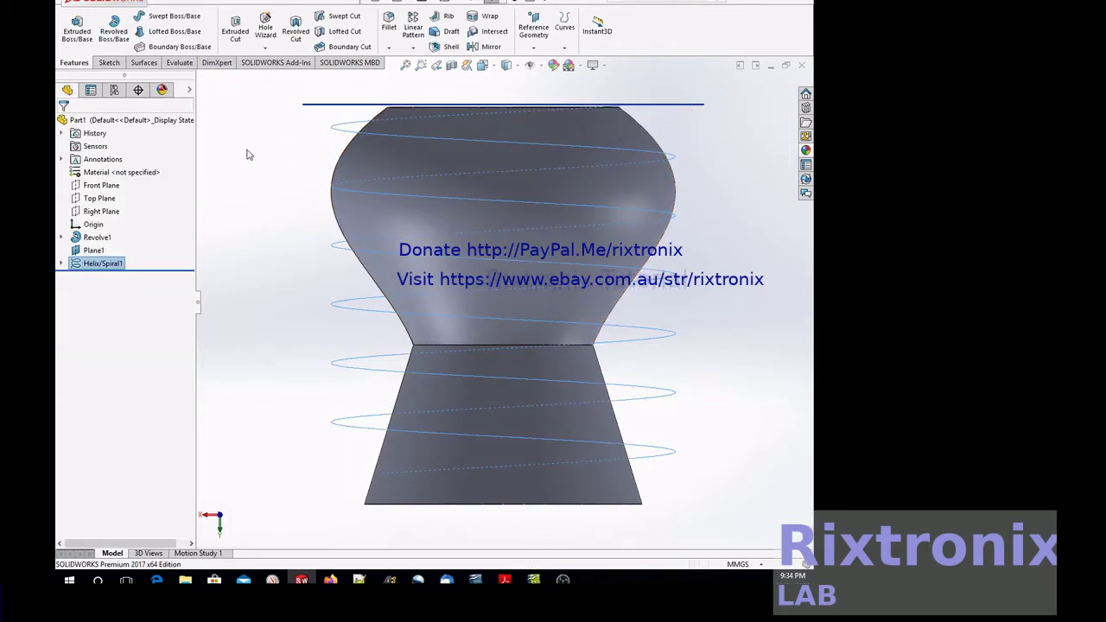
# View the model normal to Plane1 from the opposite side
pyautogui.click(93, 250)
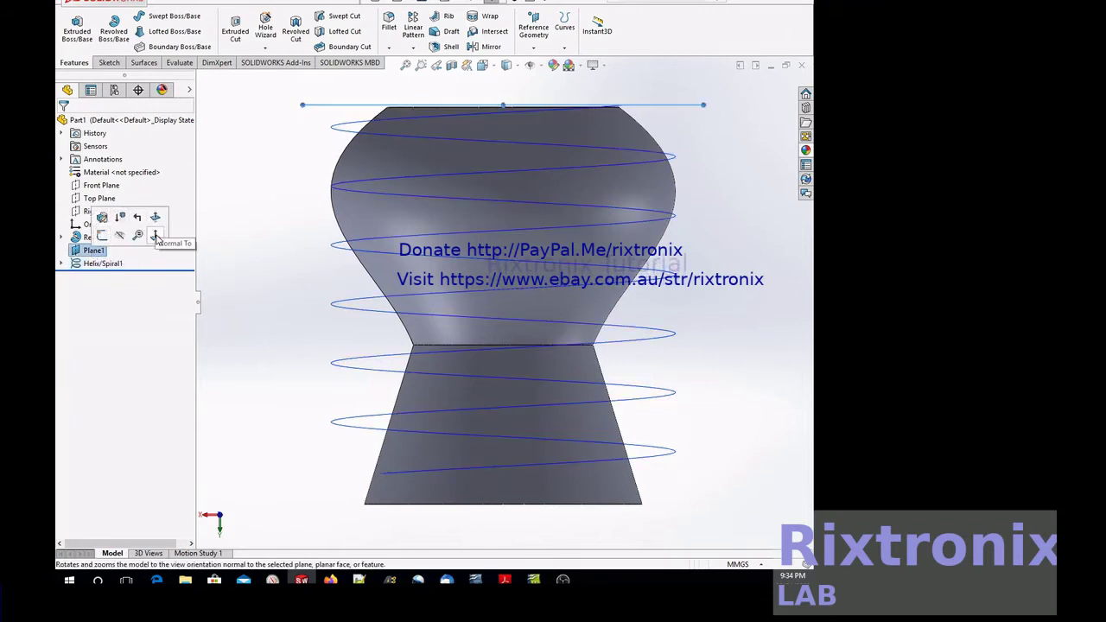
pyautogui.click(156, 235)
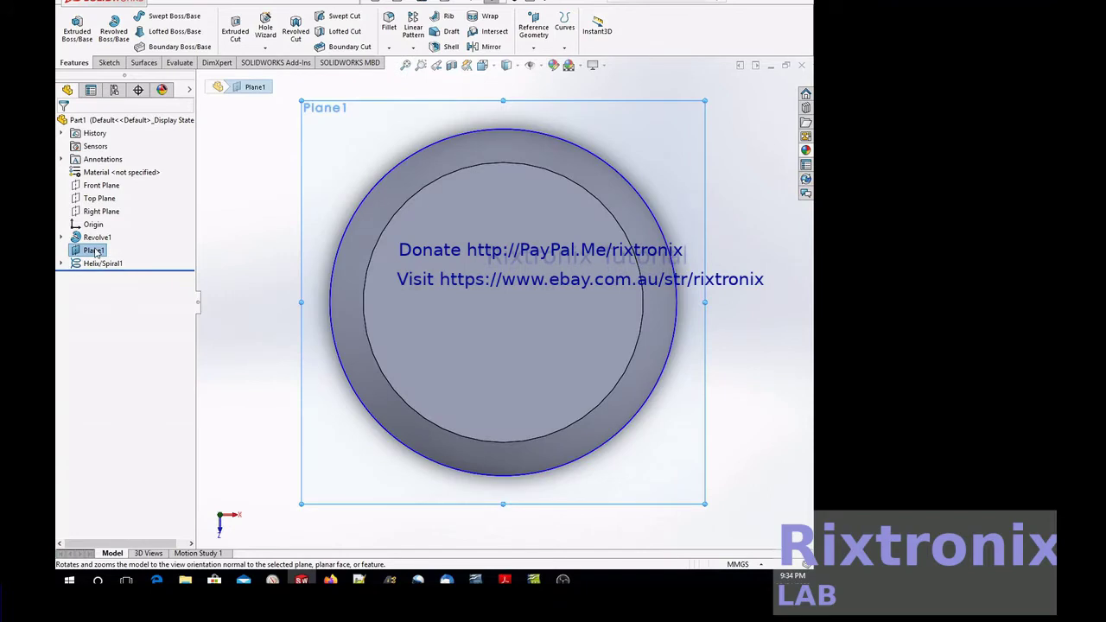
pyautogui.rightClick(96, 250)
pyautogui.click(158, 237)
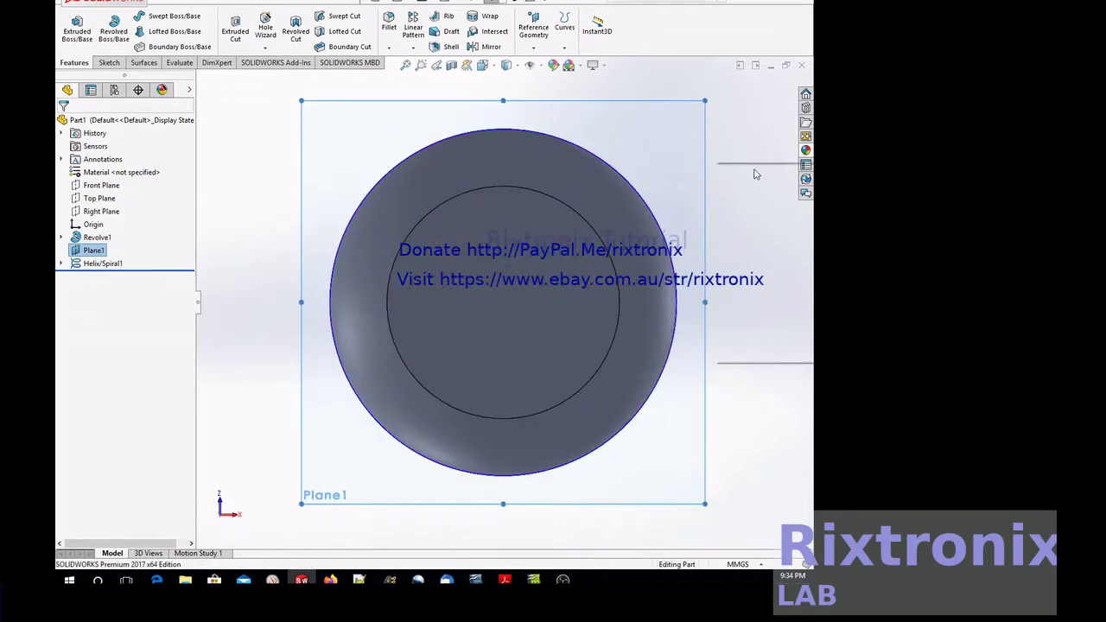
# Sketch a line on Plane1 from the origin out to near the helix
pyautogui.rightClick(725, 168)
pyautogui.click(674, 238)
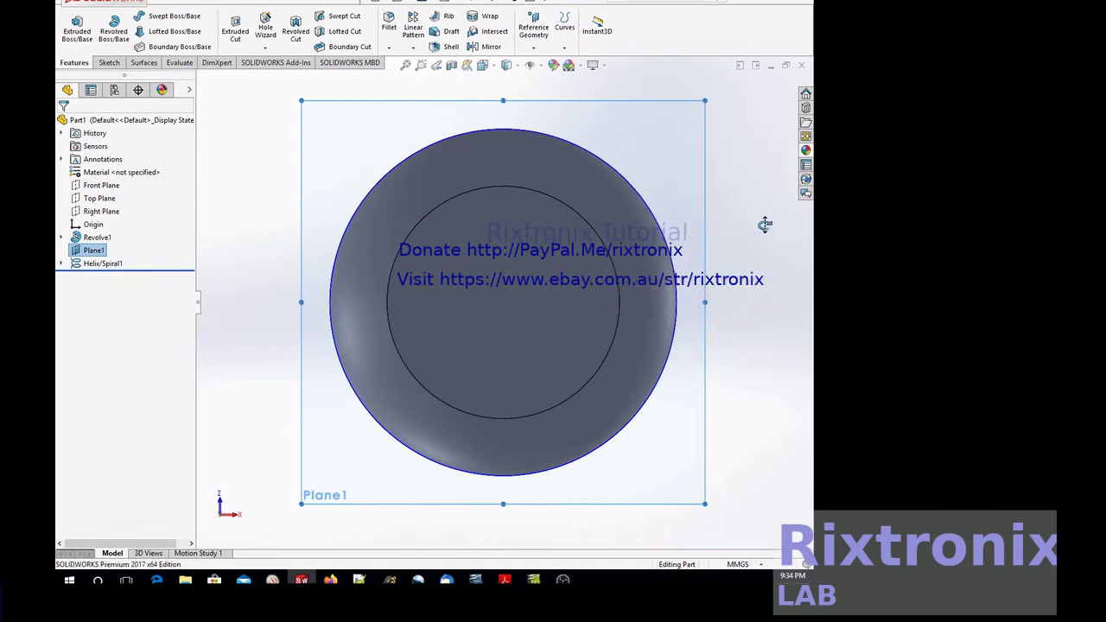
pyautogui.moveTo(765, 222)
pyautogui.mouseDown()
pyautogui.moveTo(740, 234)
pyautogui.moveTo(741, 247)
pyautogui.moveTo(731, 238)
pyautogui.moveTo(757, 269)
pyautogui.moveTo(763, 254)
pyautogui.moveTo(758, 264)
pyautogui.mouseUp()
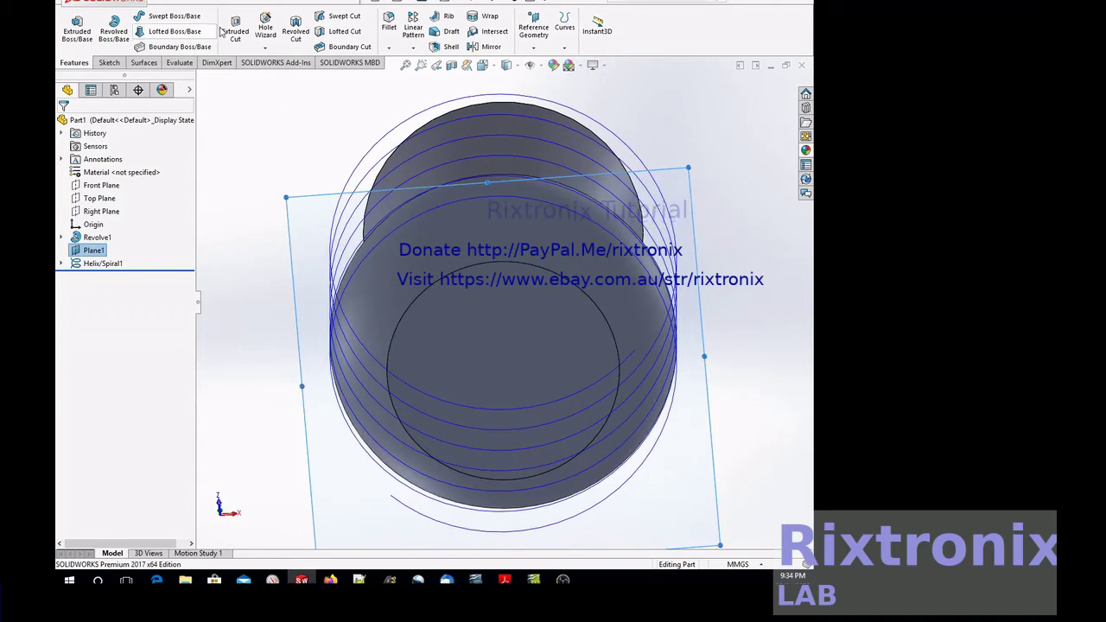
pyautogui.click(129, 62)
pyautogui.click(132, 17)
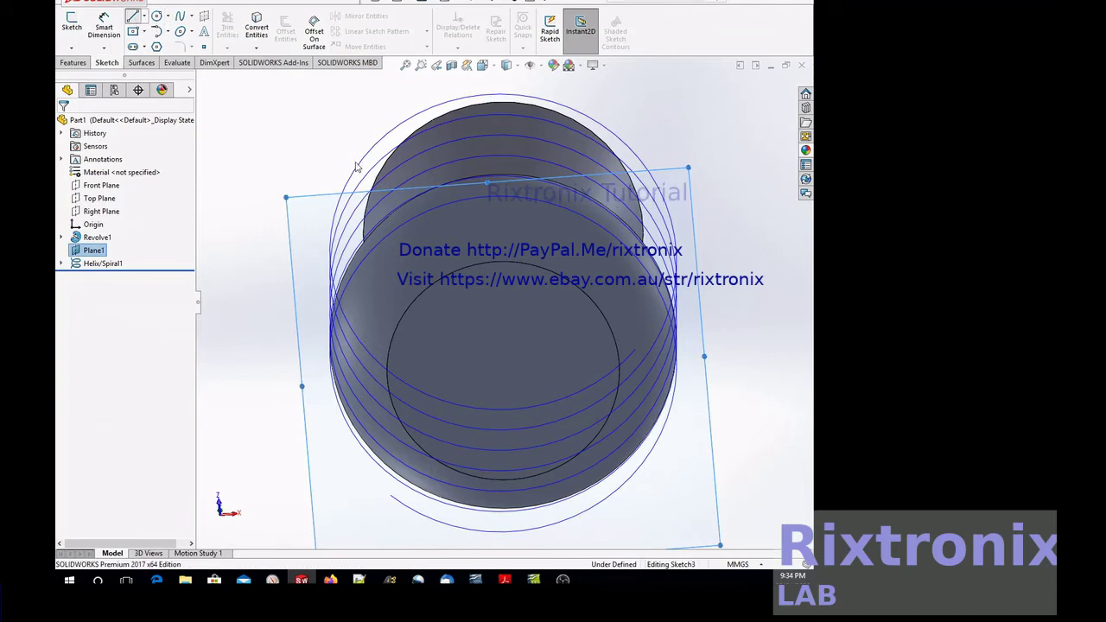
pyautogui.click(506, 374)
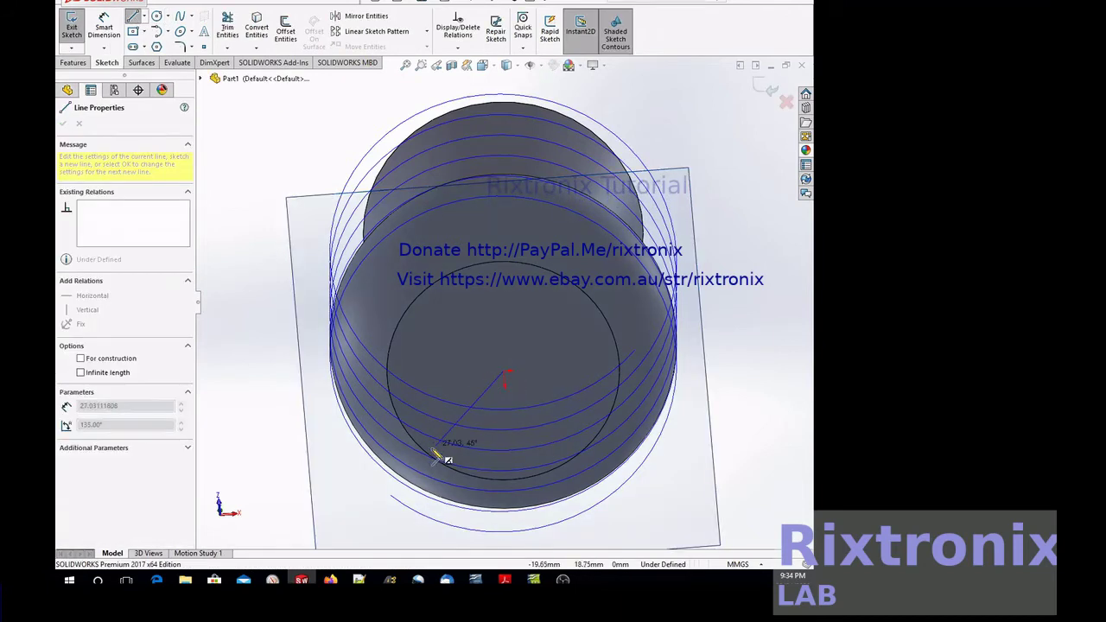
pyautogui.click(392, 496)
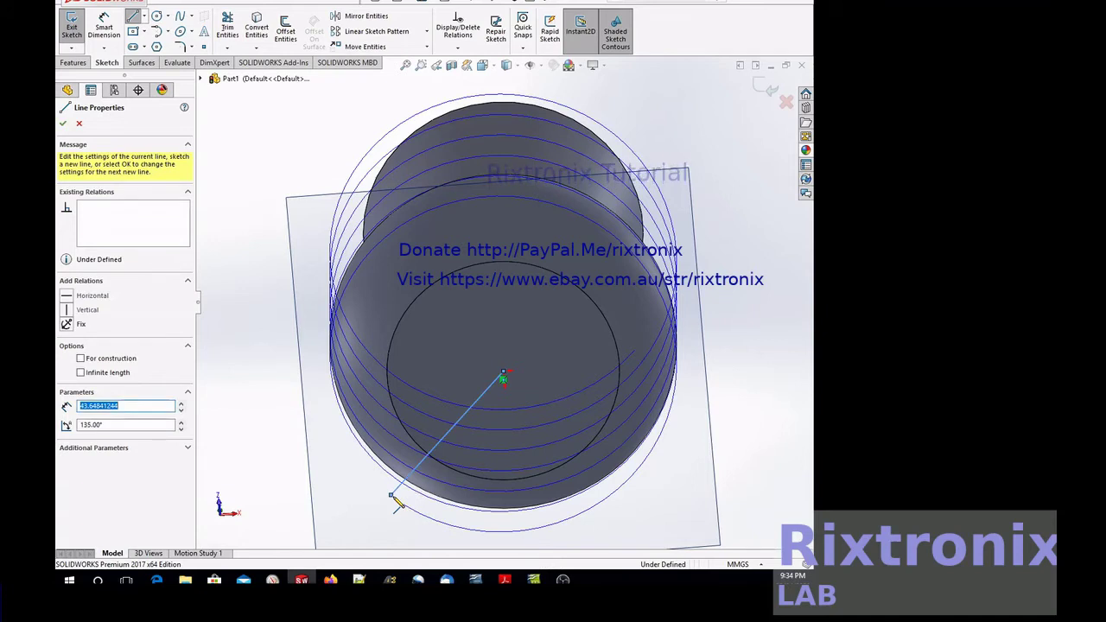
pyautogui.press('Escape')
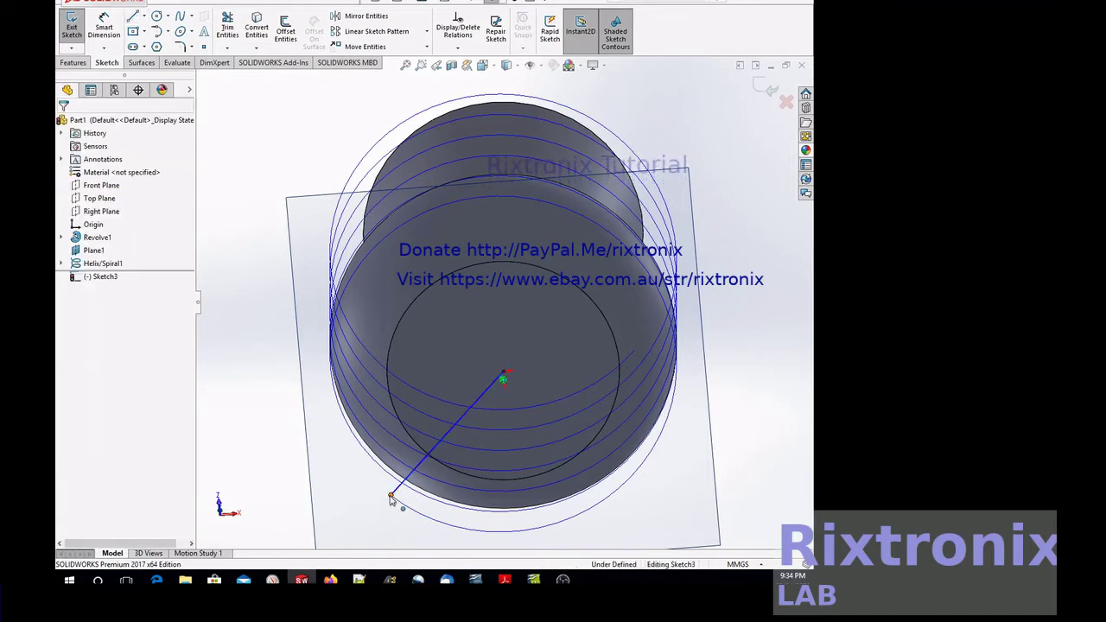
# Add a Pierce relation between the line's endpoint and the helix, then exit Sketch3
pyautogui.click(396, 500)
pyautogui.keyDown('ctrl'); pyautogui.click(399, 508); pyautogui.keyUp('ctrl')
pyautogui.click(66, 316)
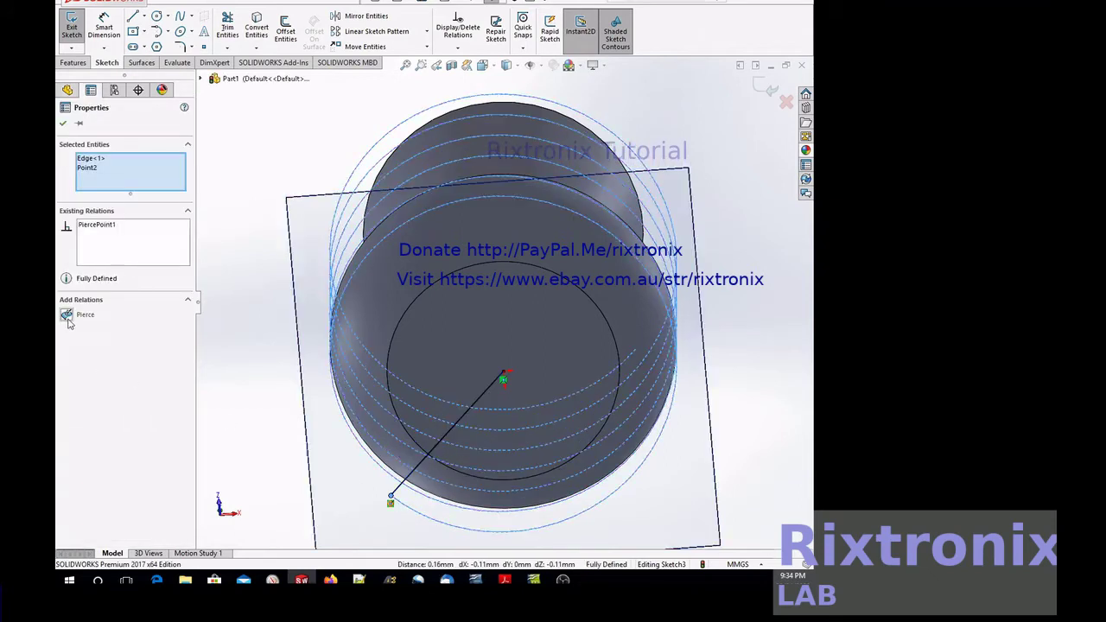
pyautogui.click(63, 125)
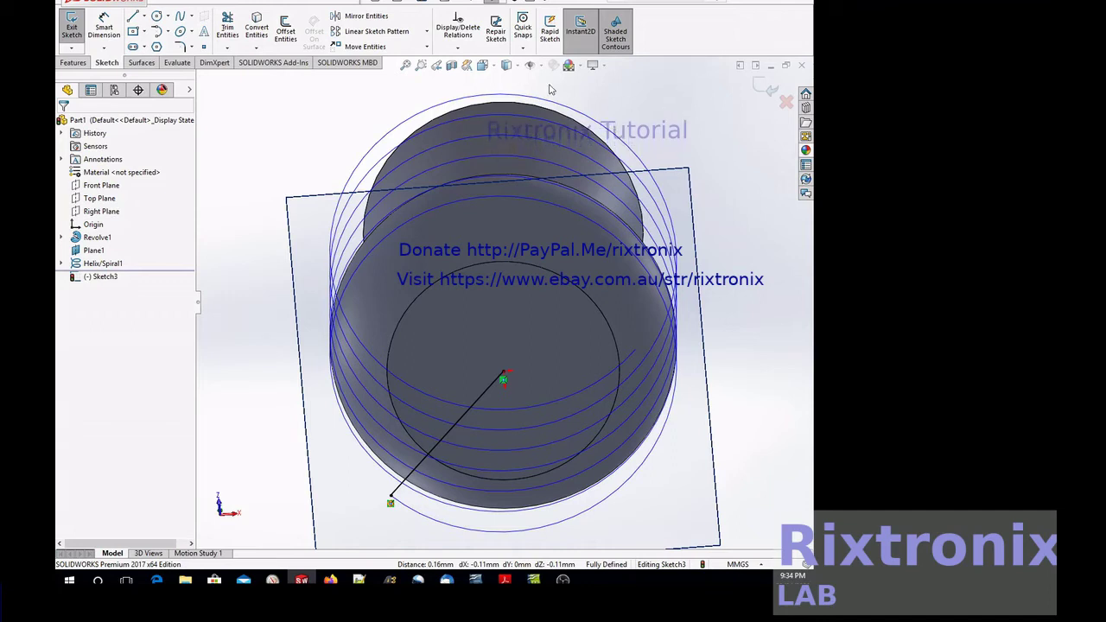
pyautogui.click(496, 68)
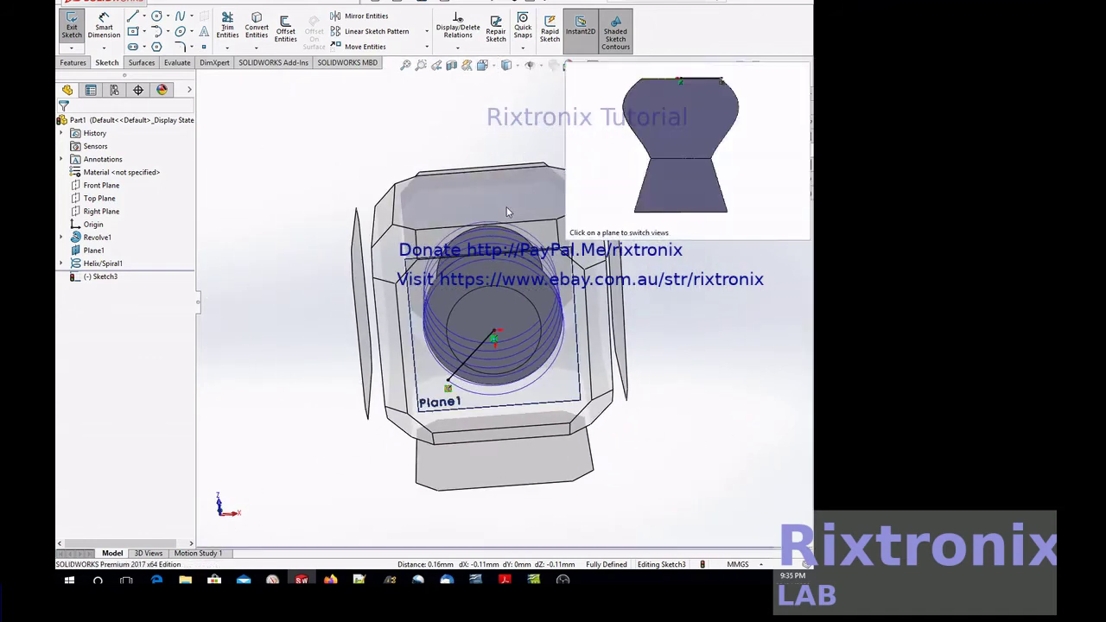
pyautogui.click(507, 211)
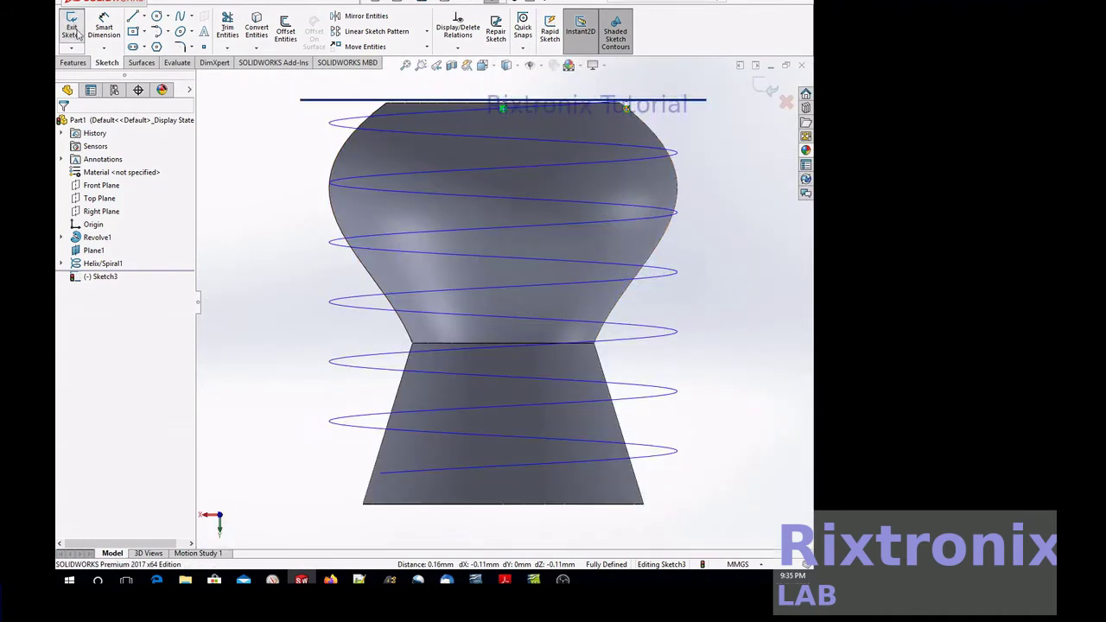
pyautogui.click(73, 31)
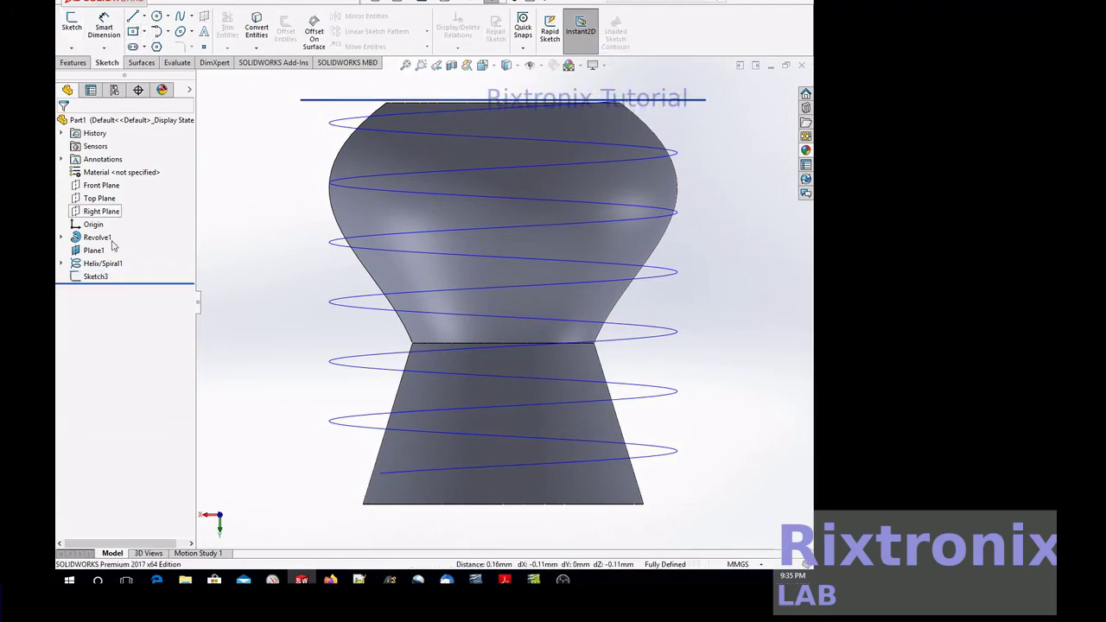
# Sweep a 1.00 mm circular-profile surface along Helix/Spiral1 instead of using Sketch3 as profile
pyautogui.click(97, 277)
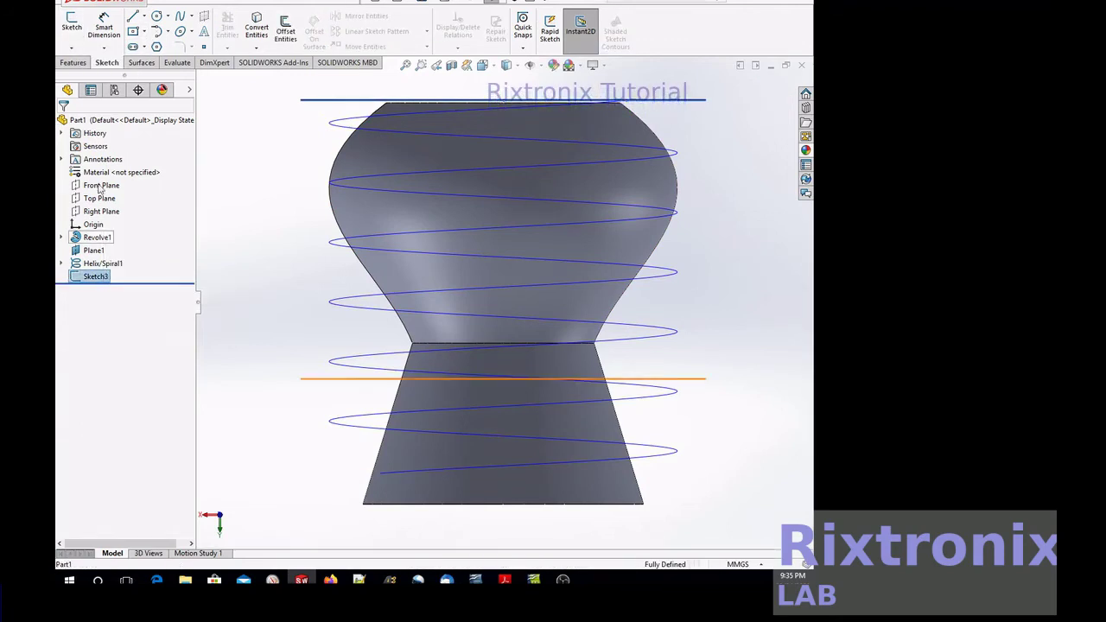
pyautogui.click(142, 64)
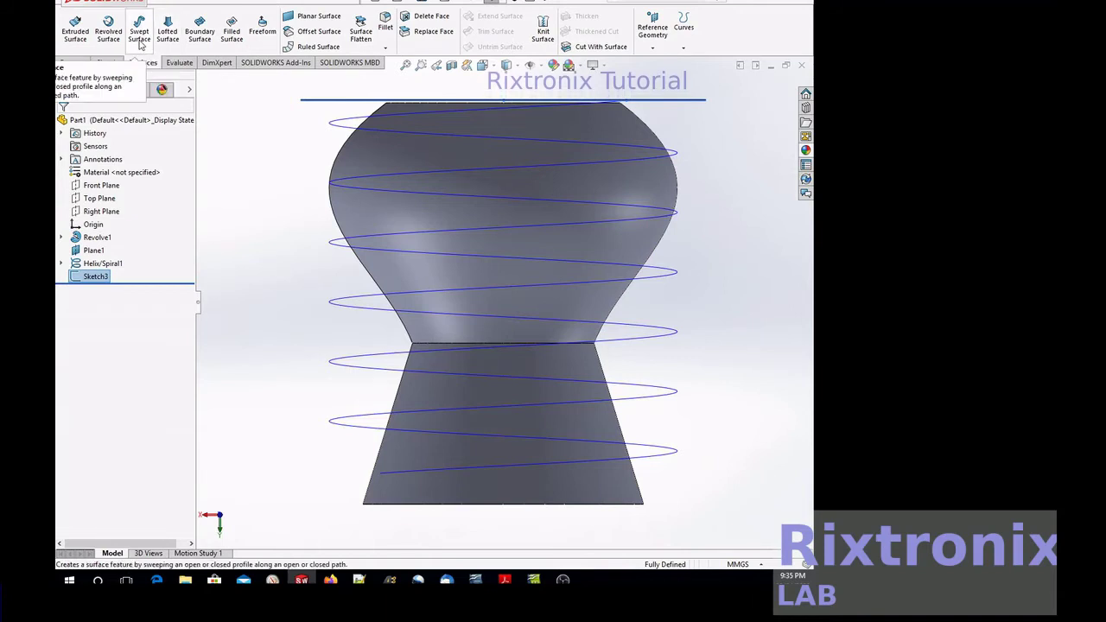
pyautogui.click(139, 33)
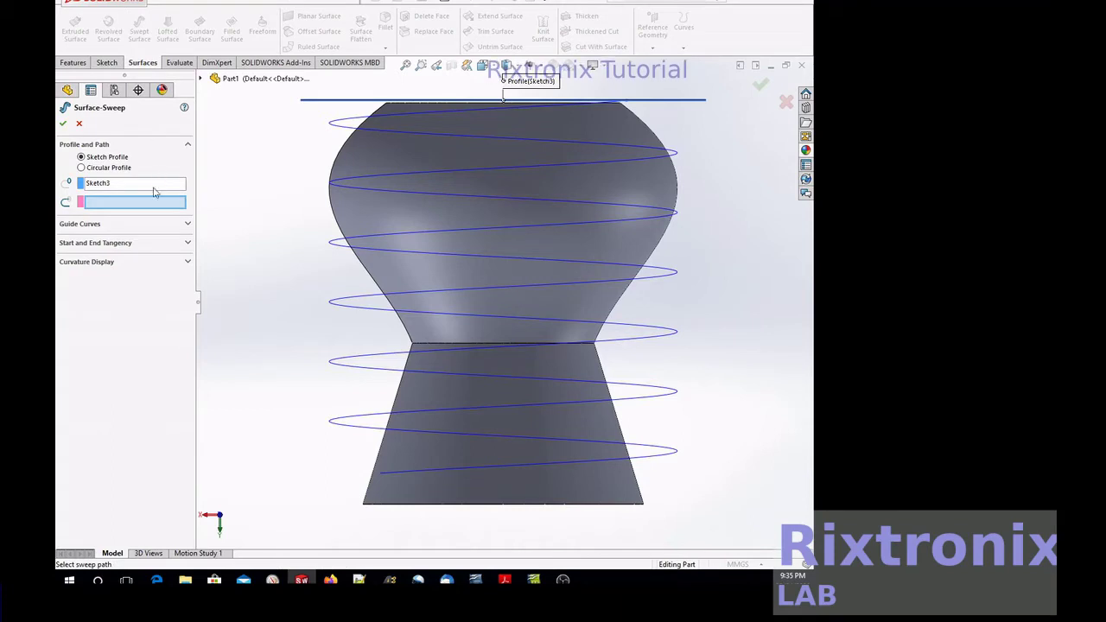
pyautogui.click(385, 180)
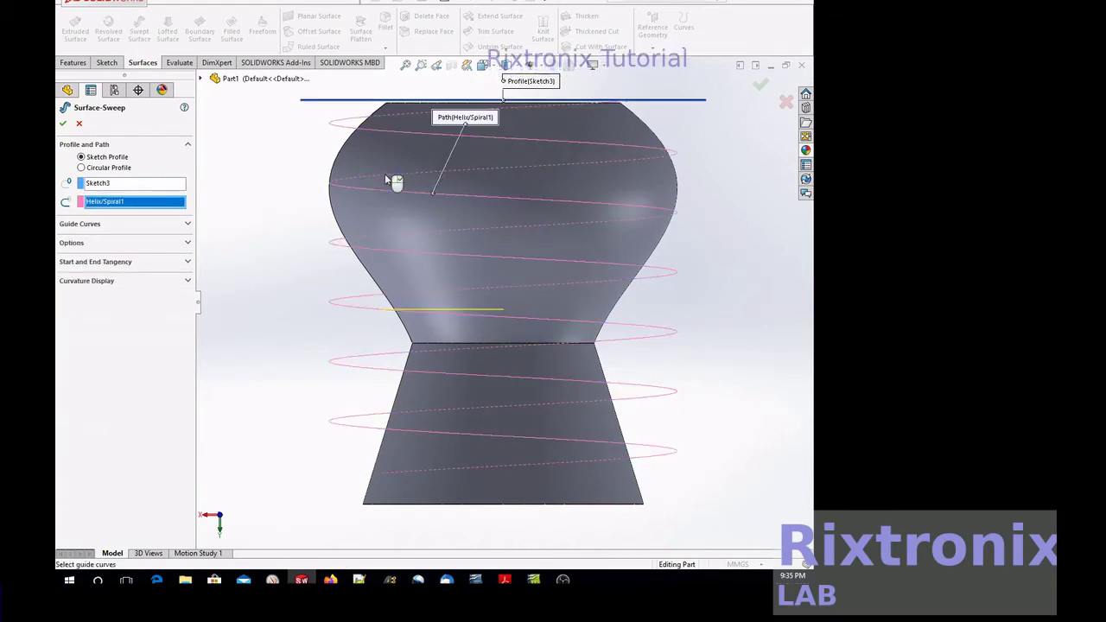
pyautogui.click(78, 123)
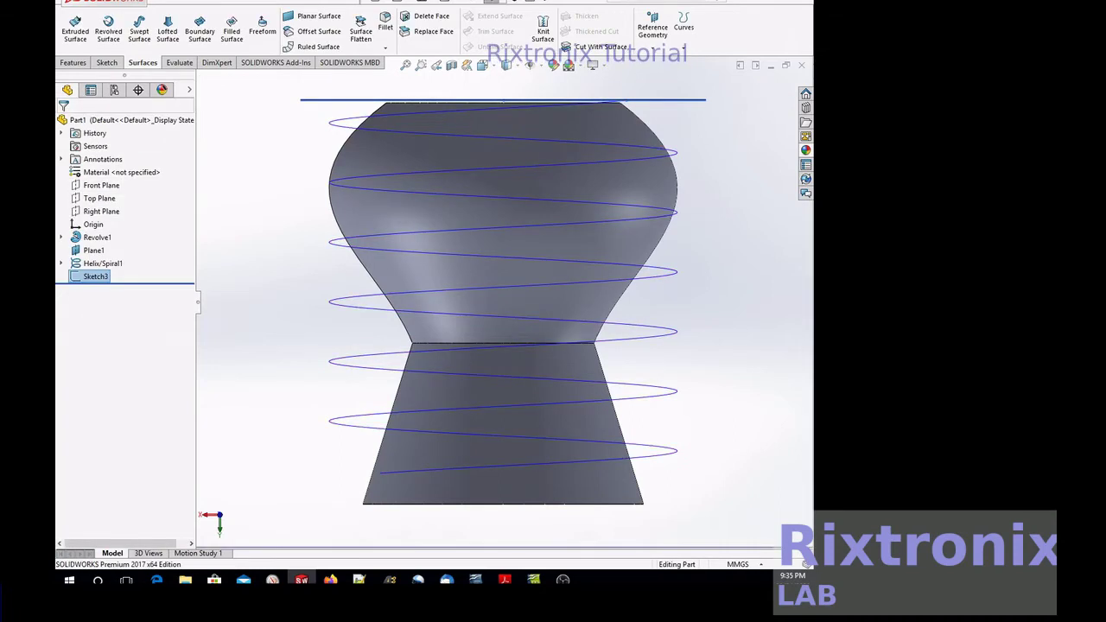
pyautogui.press('Return')
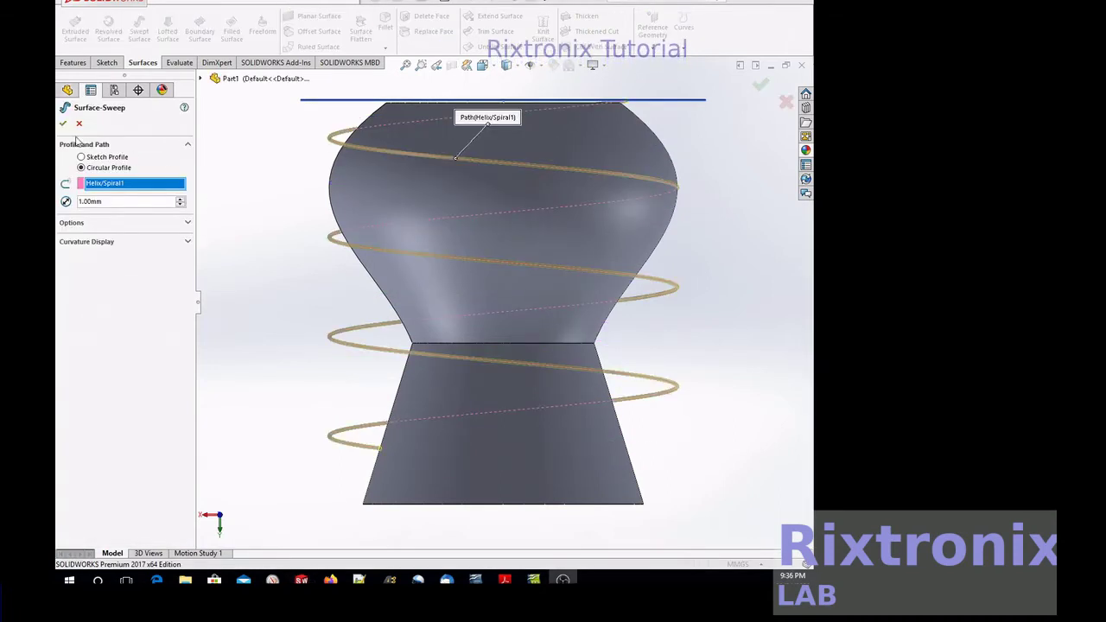
pyautogui.press('Return')
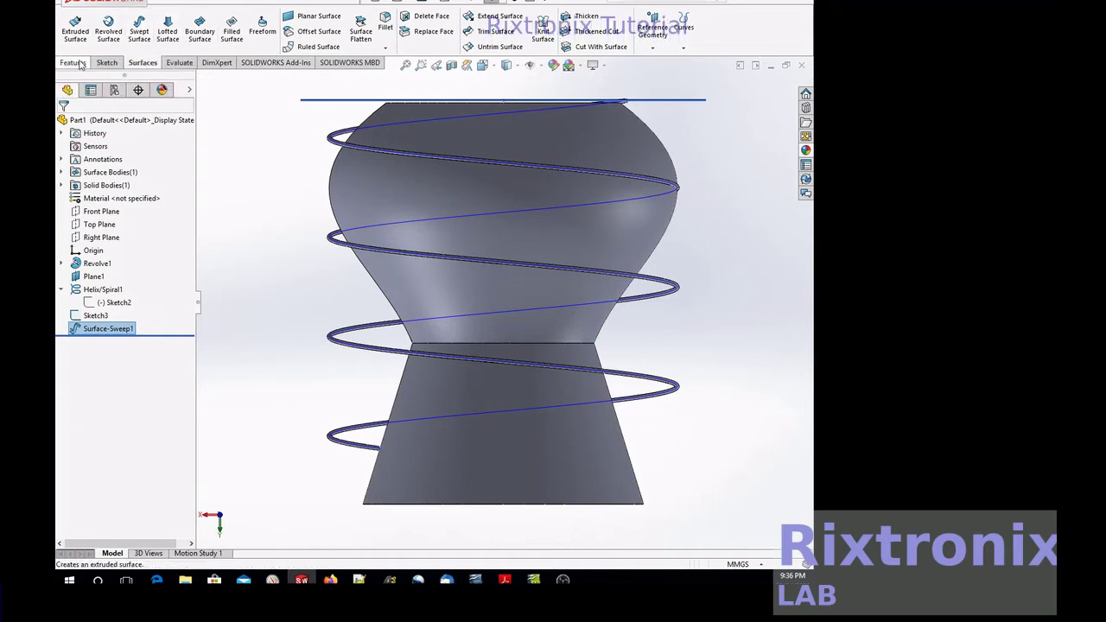
pyautogui.click(107, 62)
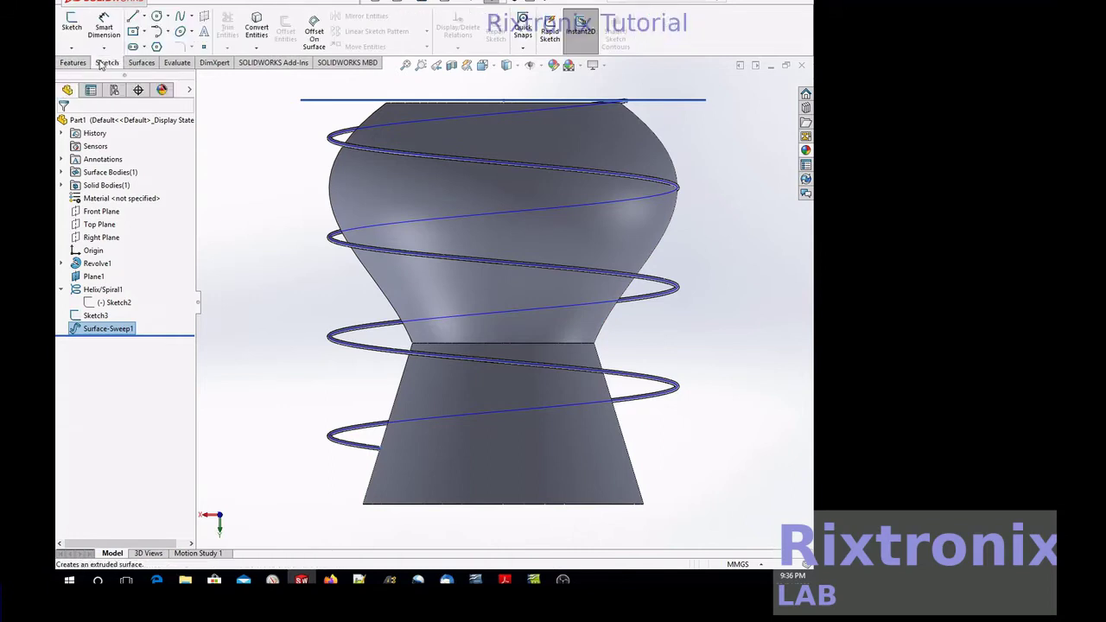
# Start a 3D sketch, pick the vase face and the helix, then exit the 3D sketch
pyautogui.click(254, 48)
pyautogui.click(263, 64)
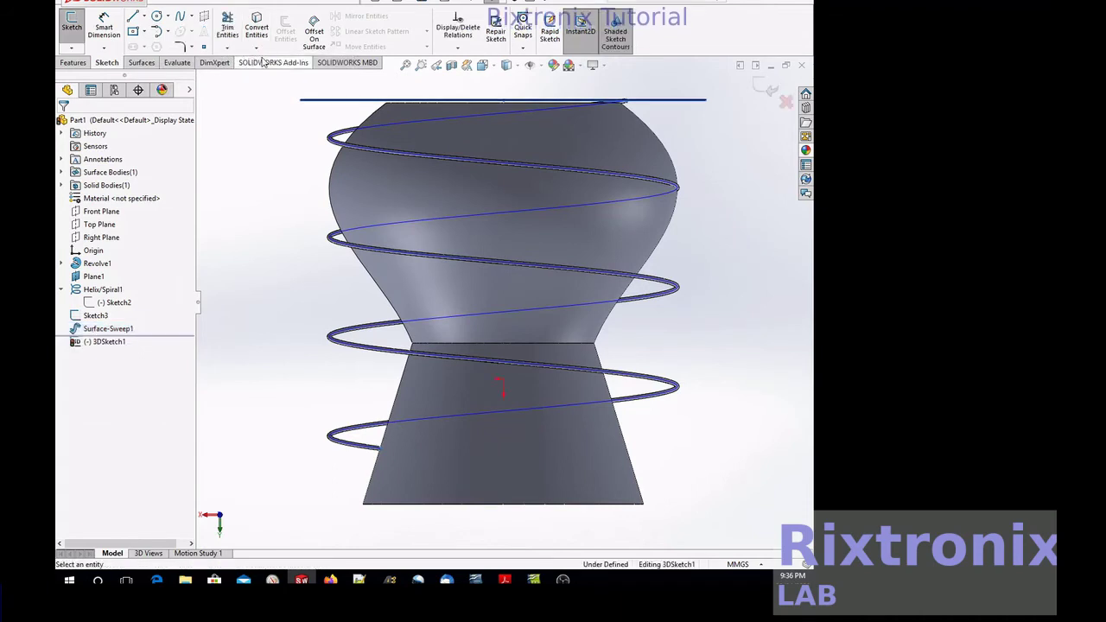
pyautogui.click(442, 138)
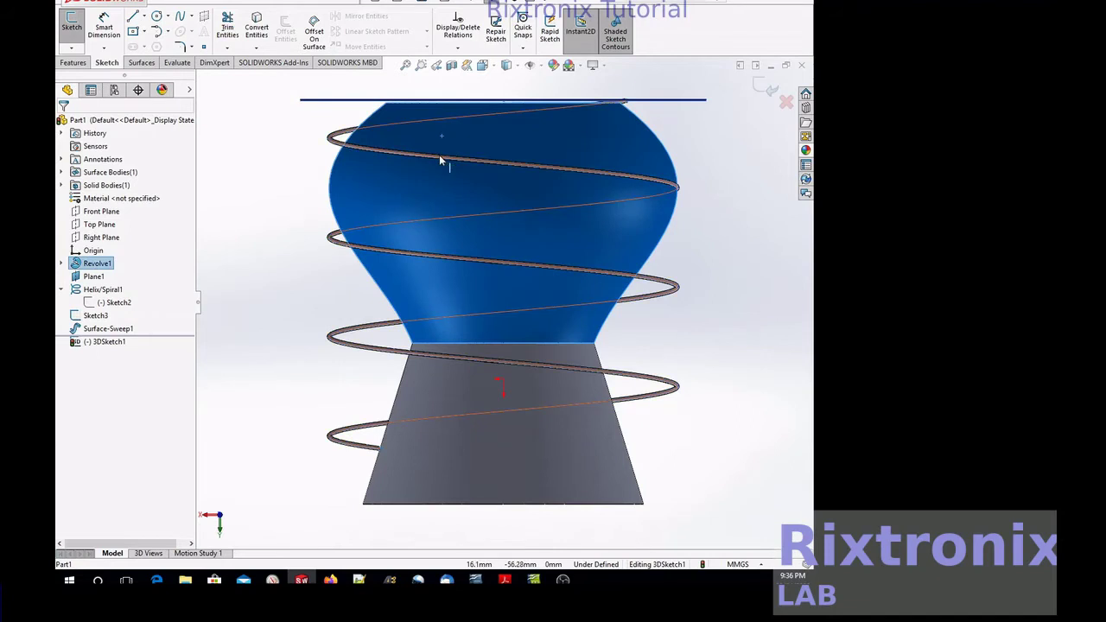
pyautogui.click(438, 155)
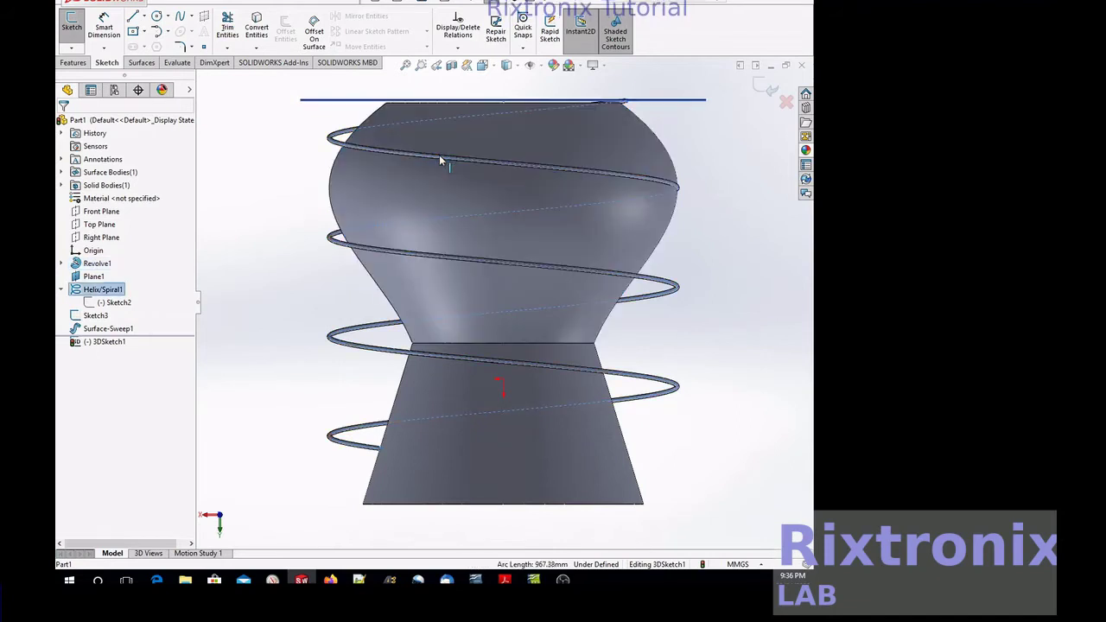
pyautogui.click(71, 48)
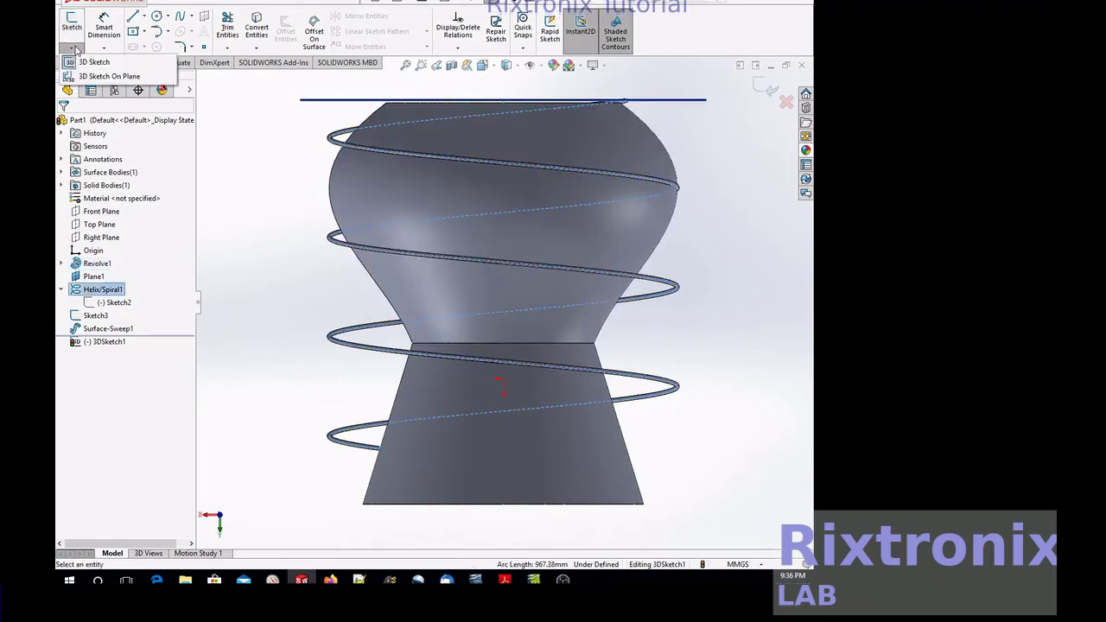
pyautogui.click(88, 61)
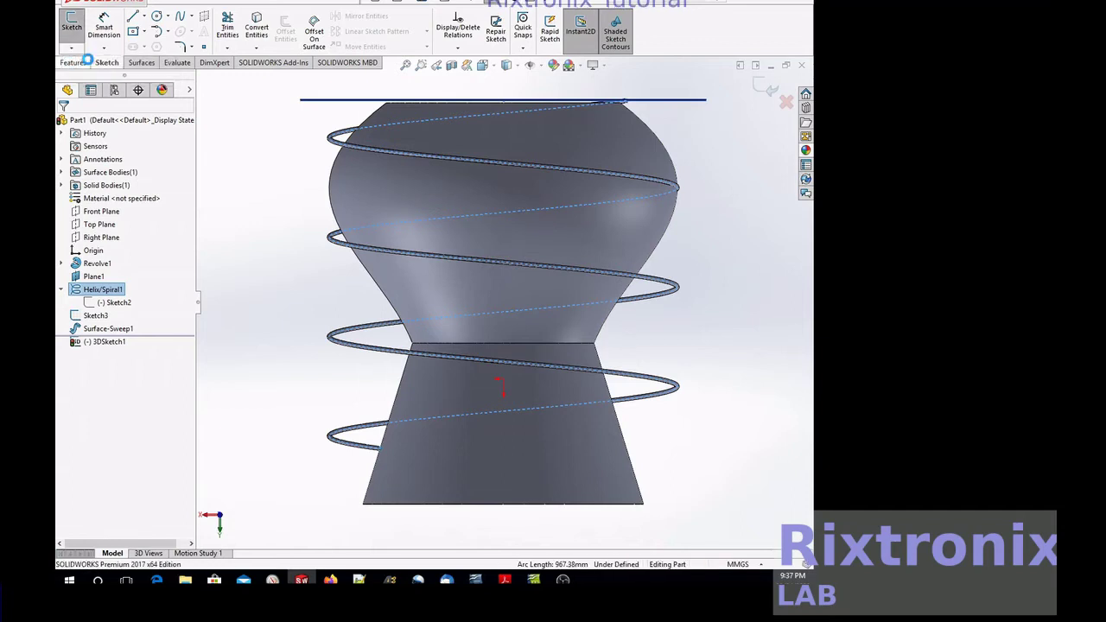
pyautogui.click(88, 61)
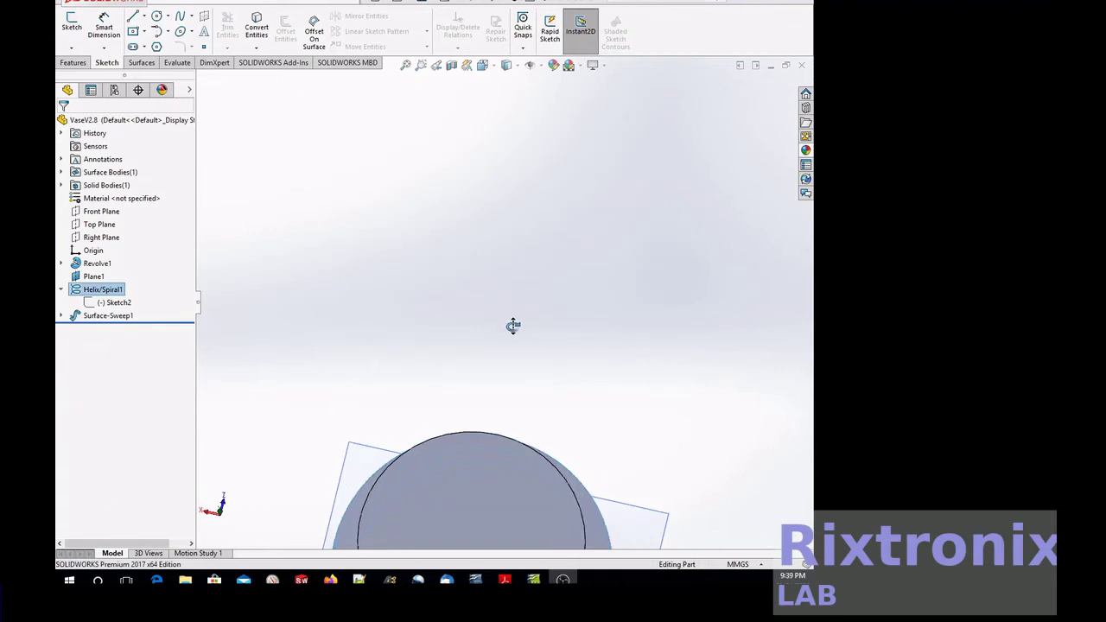
pyautogui.scroll(2, 512, 325)
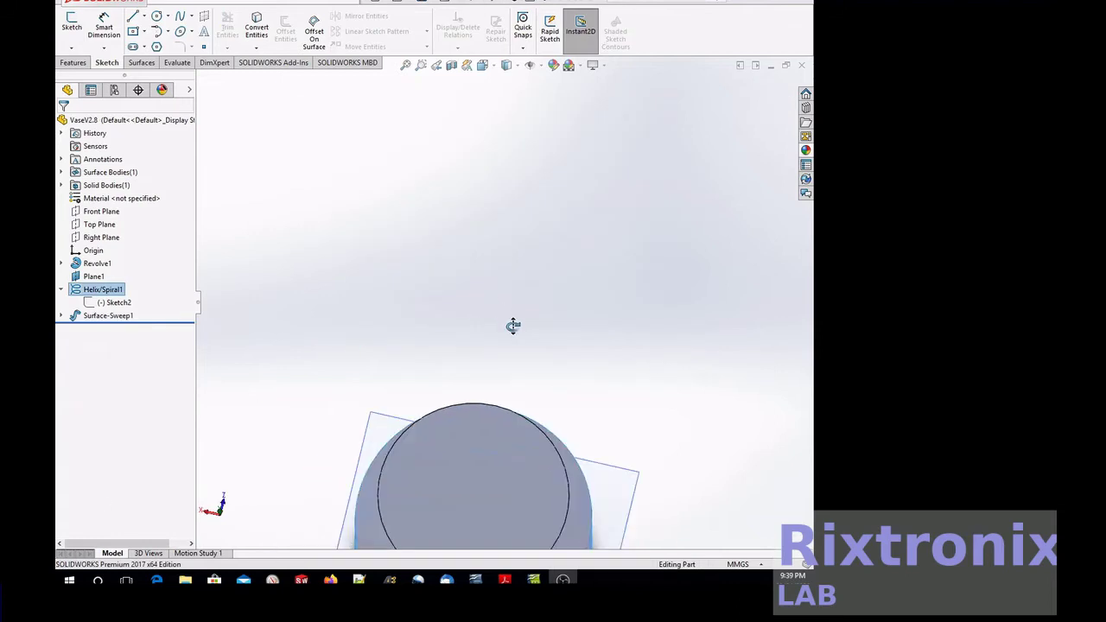
# Zoom to fit, view the vase from the Back, and tilt it to show the top opening
pyautogui.scroll(4, 512, 324)
pyautogui.click(406, 67)
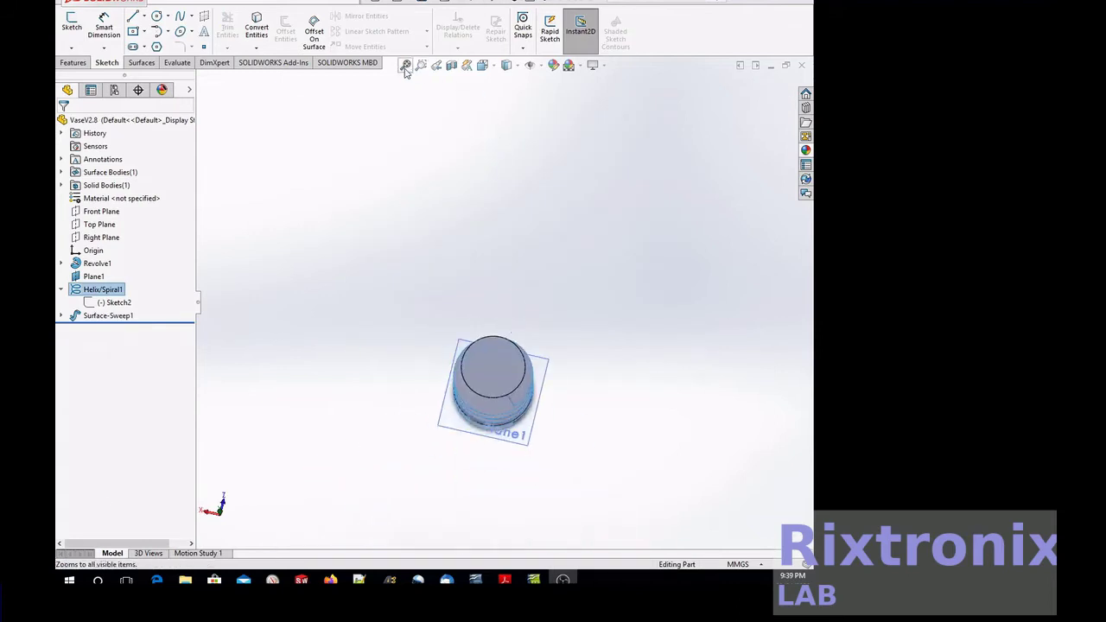
pyautogui.click(494, 69)
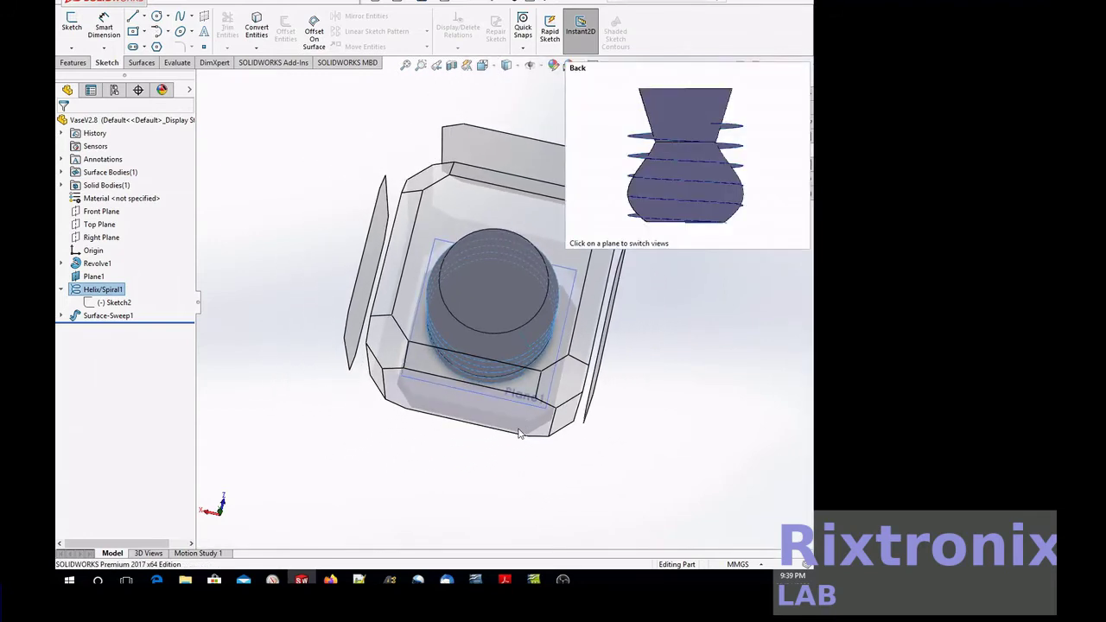
pyautogui.click(517, 428)
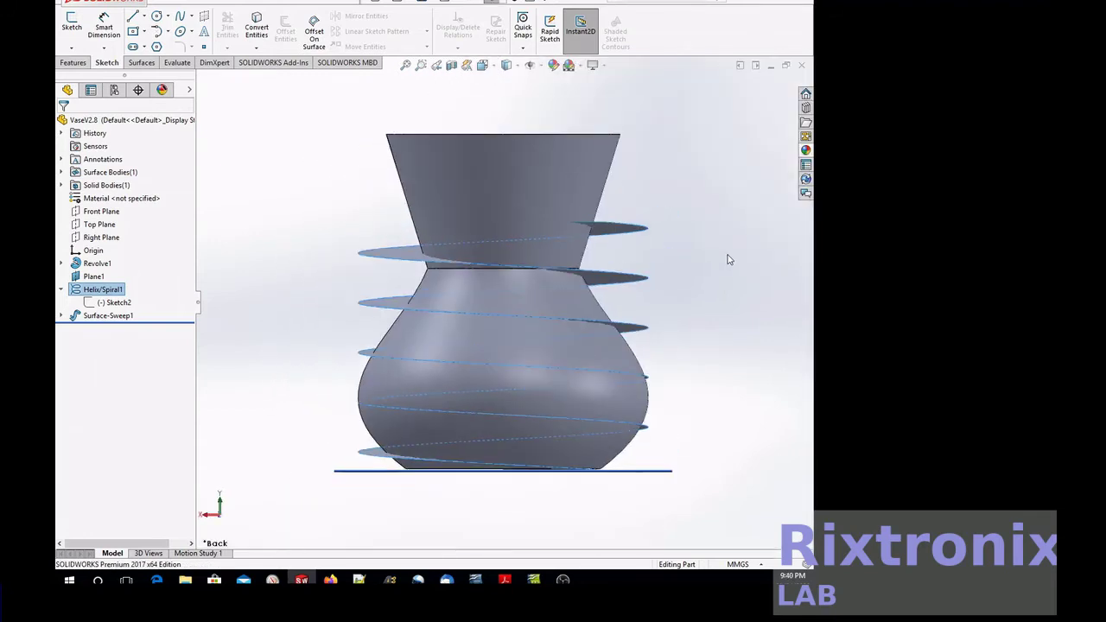
pyautogui.rightClick(726, 238)
pyautogui.moveTo(735, 257)
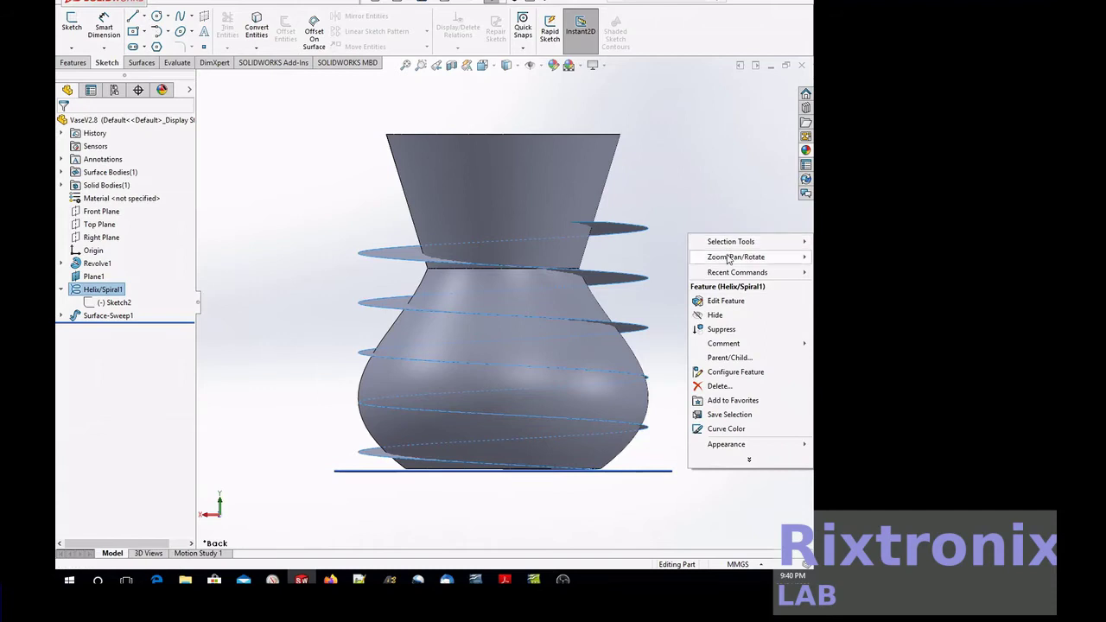
pyautogui.click(653, 314)
pyautogui.moveTo(714, 269)
pyautogui.mouseDown()
pyautogui.moveTo(713, 303)
pyautogui.moveTo(713, 287)
pyautogui.mouseUp()
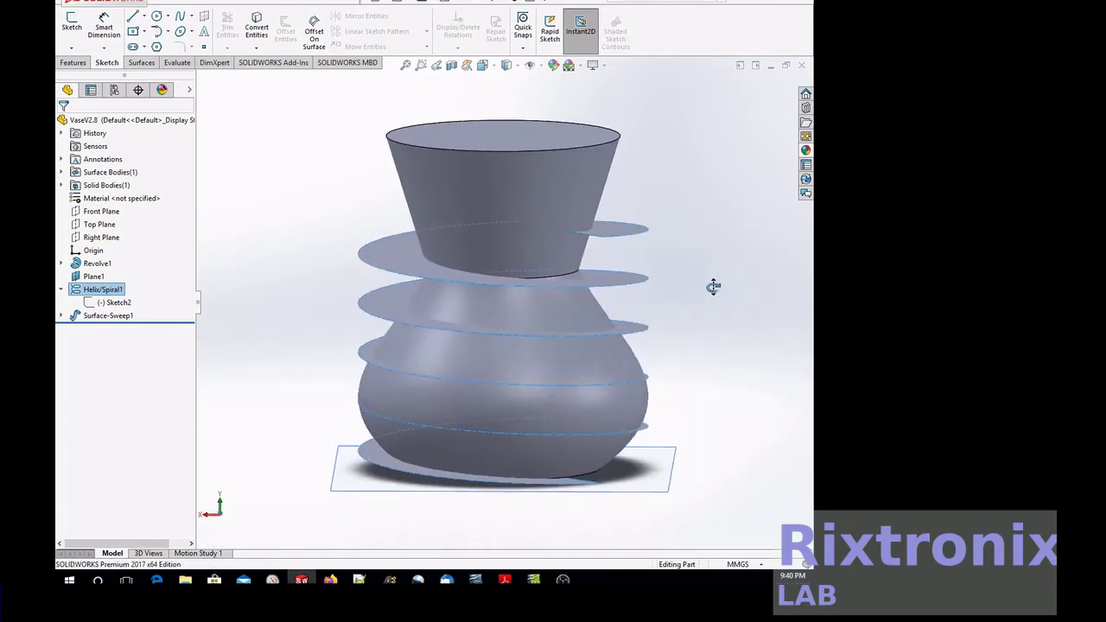
pyautogui.press('Escape')
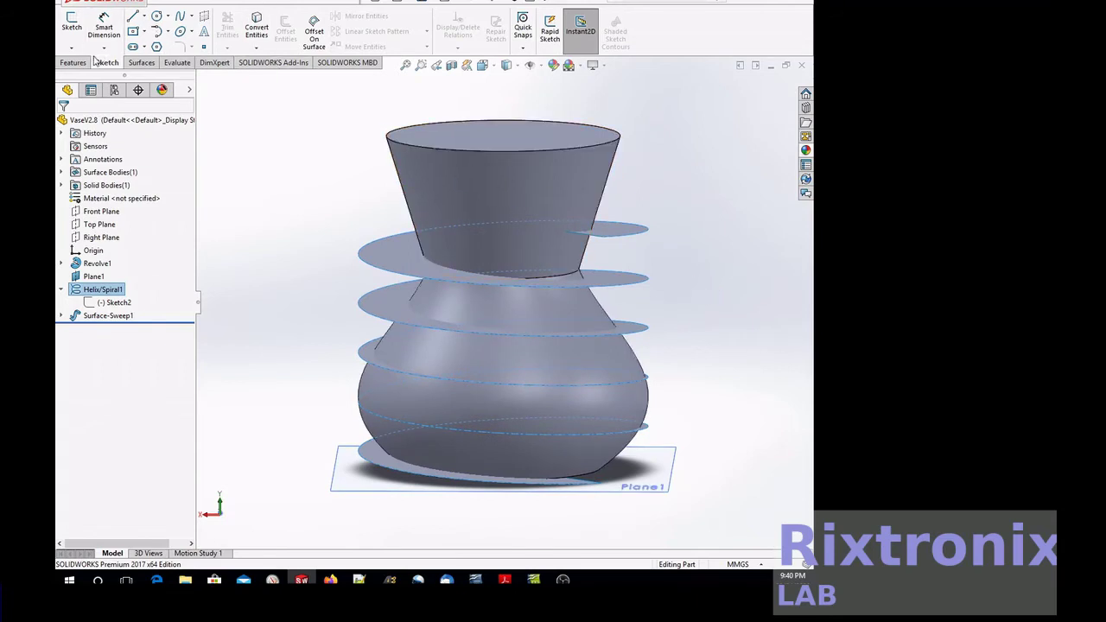
pyautogui.click(74, 63)
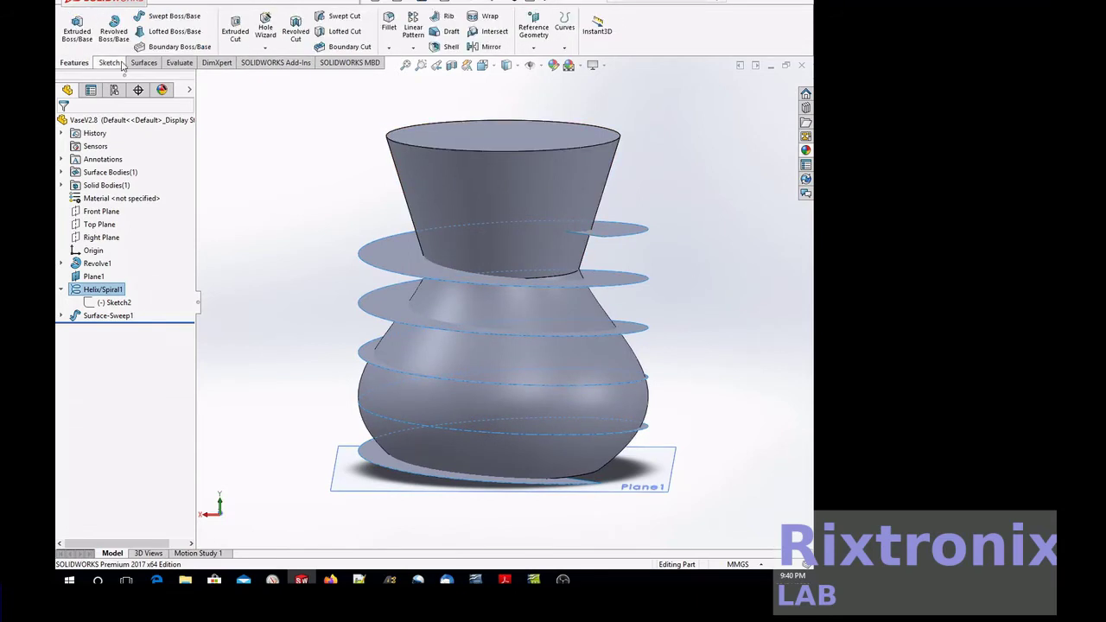
pyautogui.click(107, 63)
pyautogui.click(255, 50)
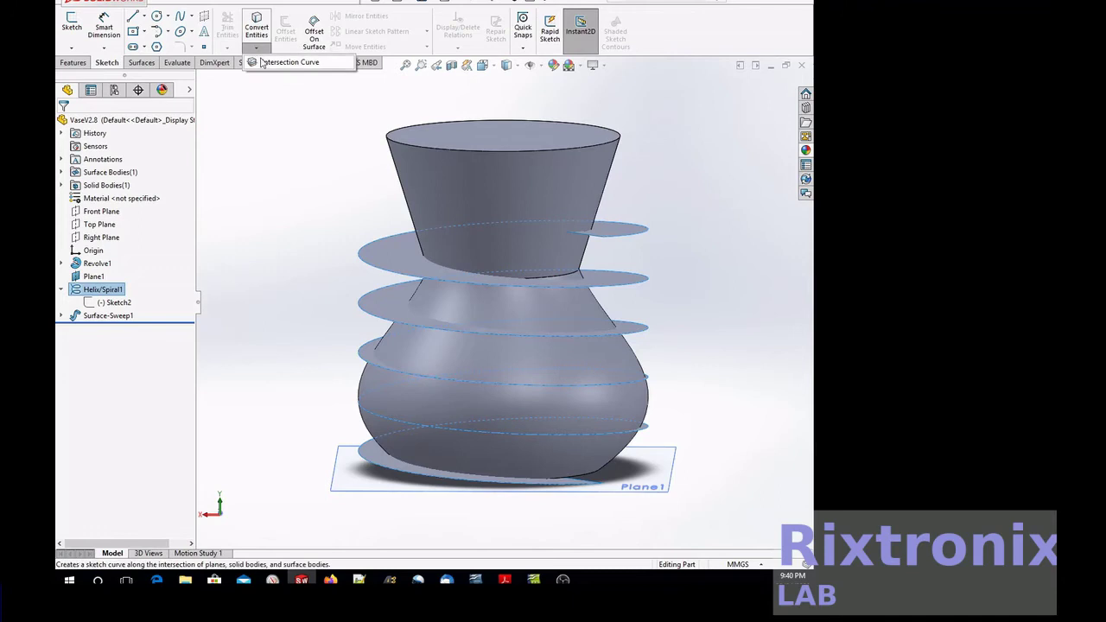
# Create an Intersection Curve between the vase face and Surface-Sweep1, then exit 3DSketch3
pyautogui.click(262, 66)
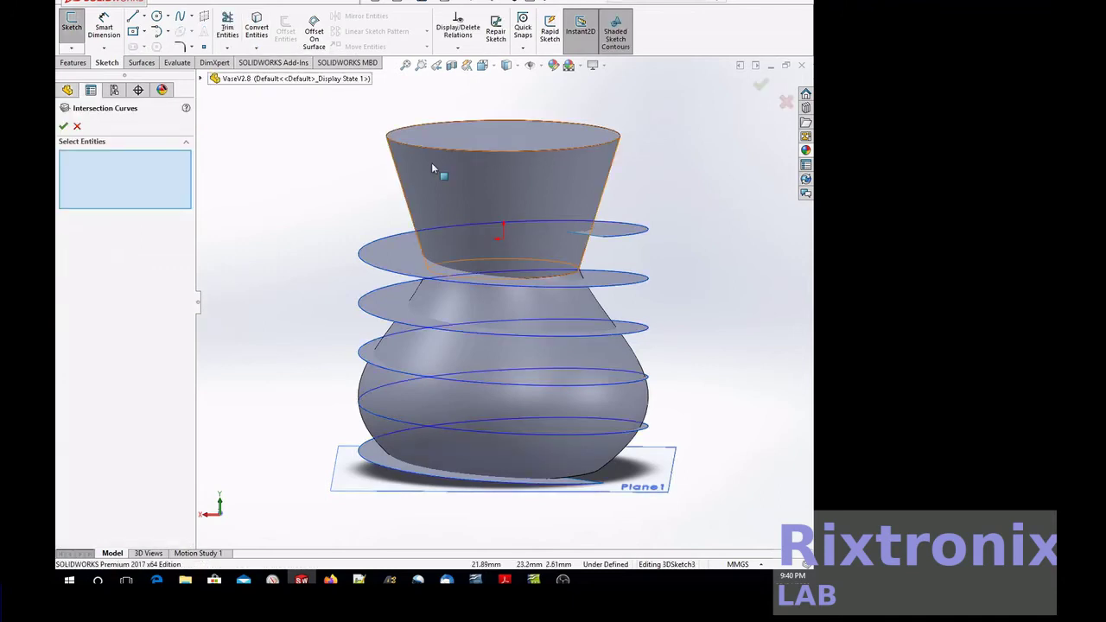
pyautogui.click(454, 307)
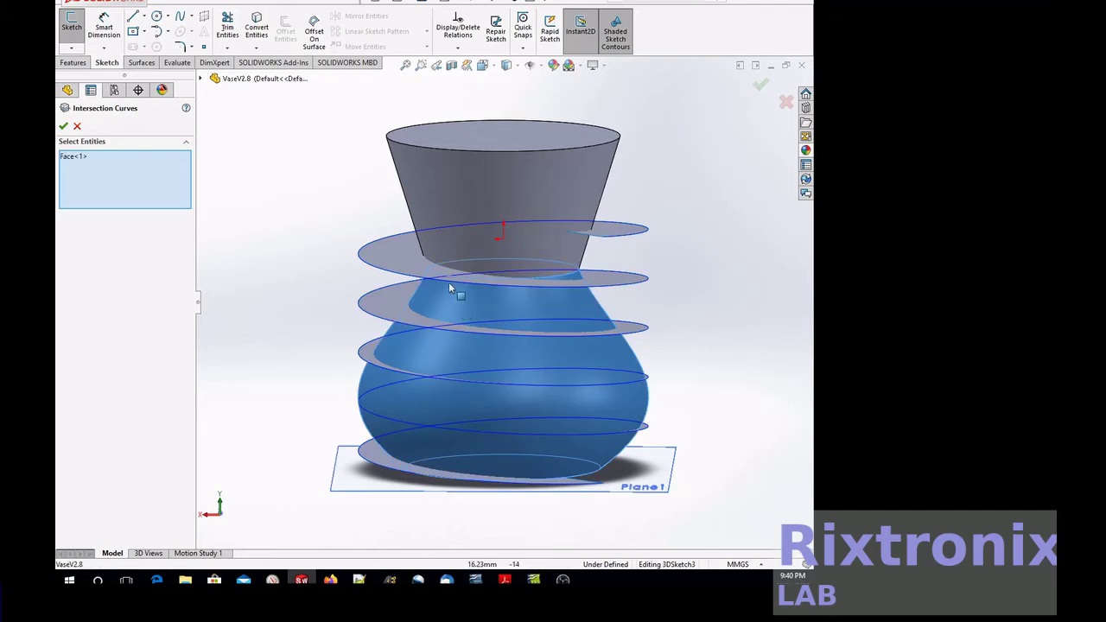
pyautogui.click(448, 278)
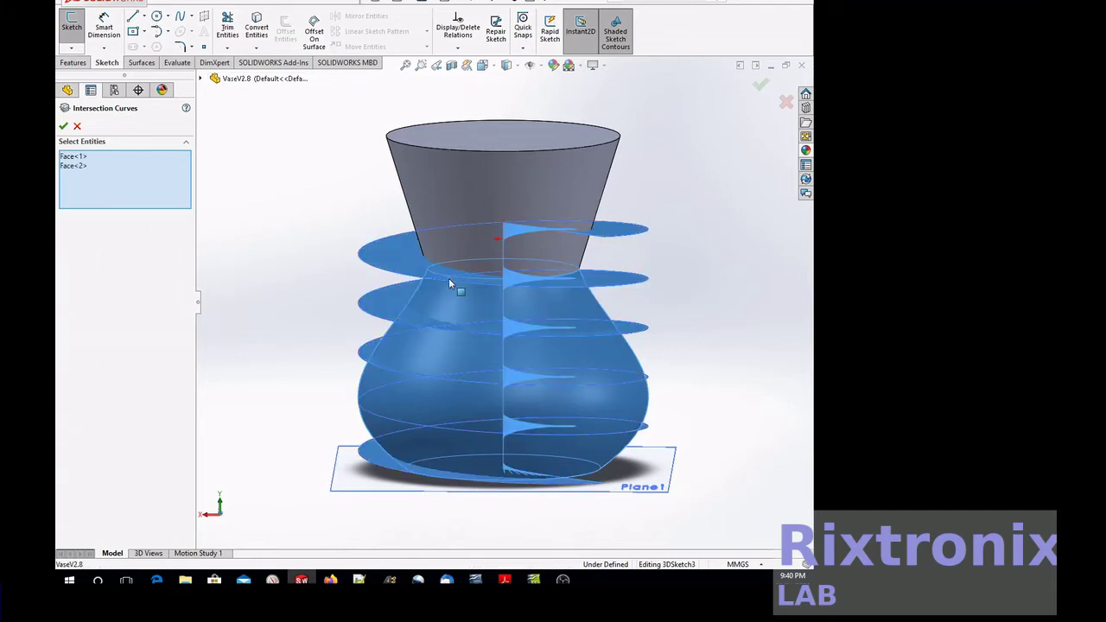
pyautogui.click(64, 128)
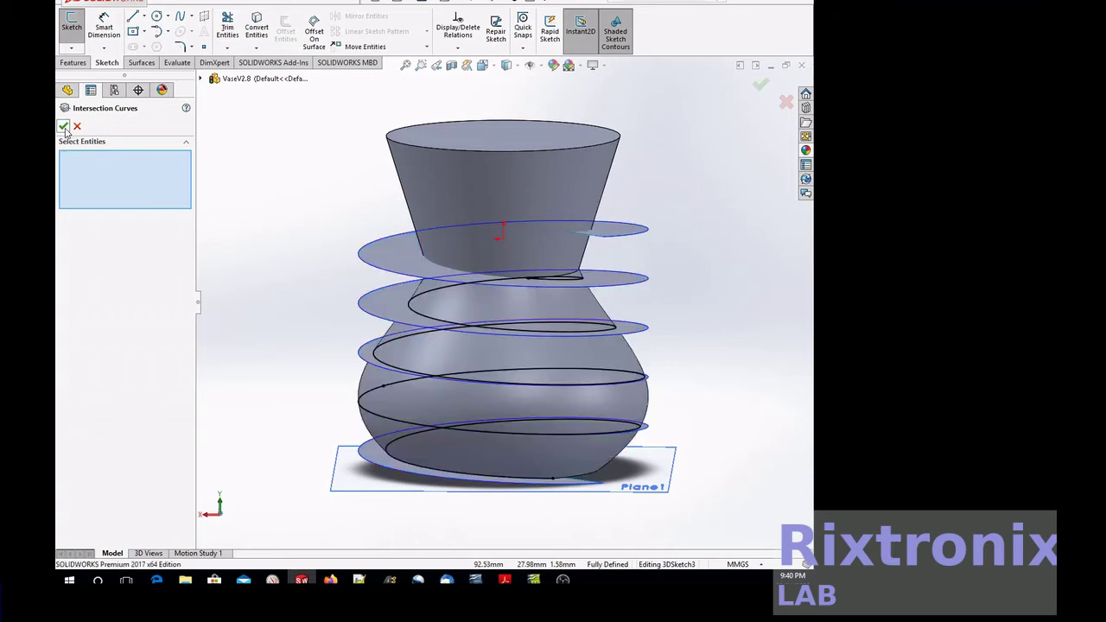
pyautogui.click(79, 127)
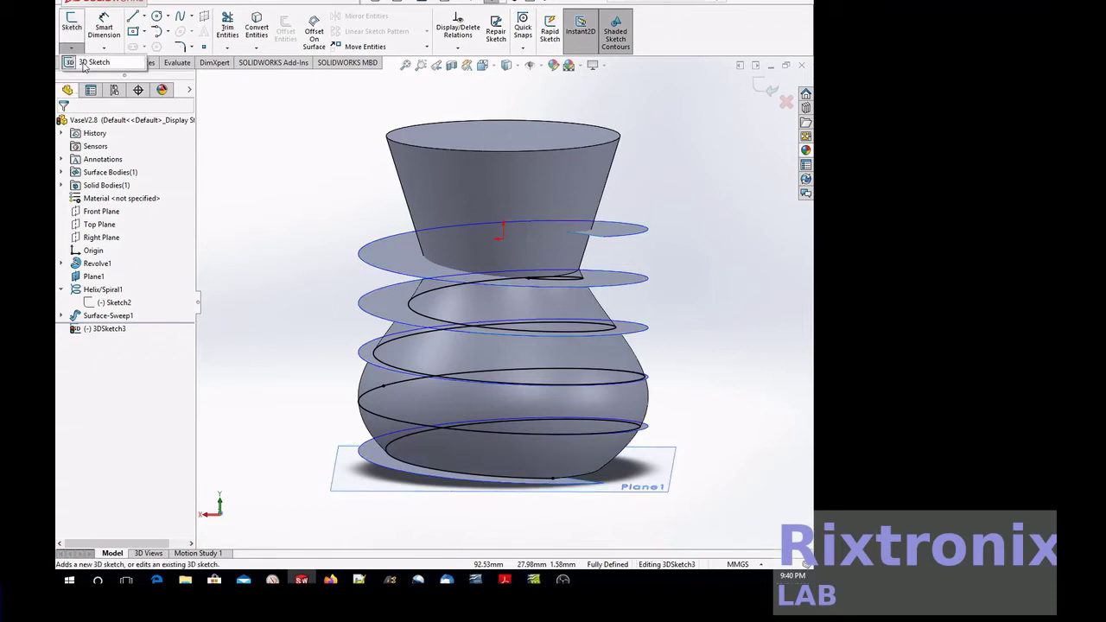
pyautogui.click(72, 26)
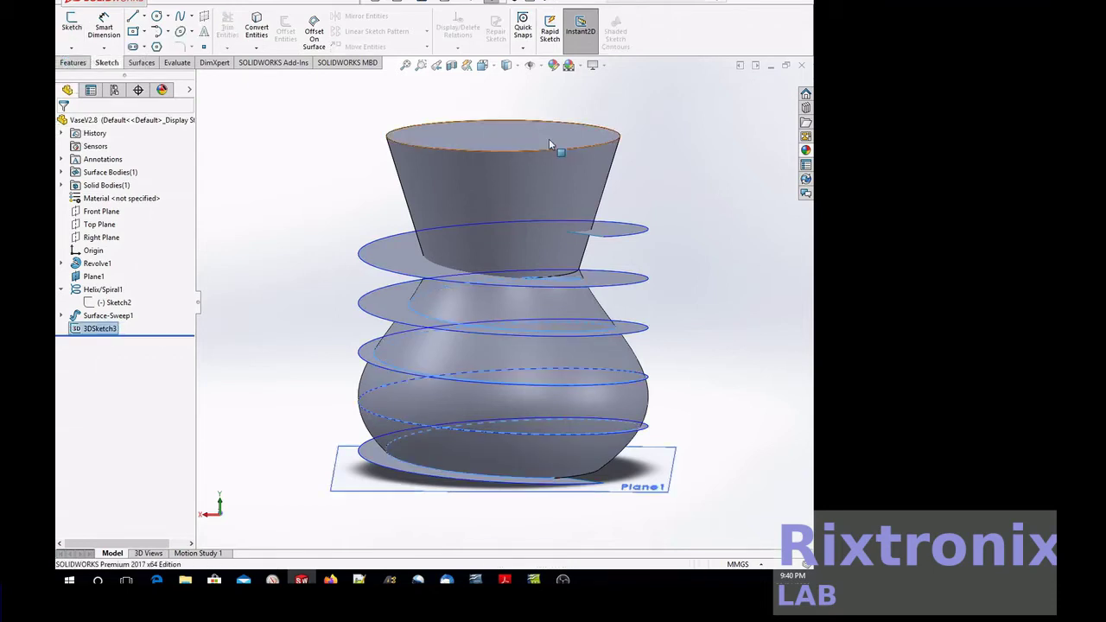
# Hide the Revolve1 vase body, Surface-Sweep1 and the original Helix/Spiral1 curve
pyautogui.click(106, 263)
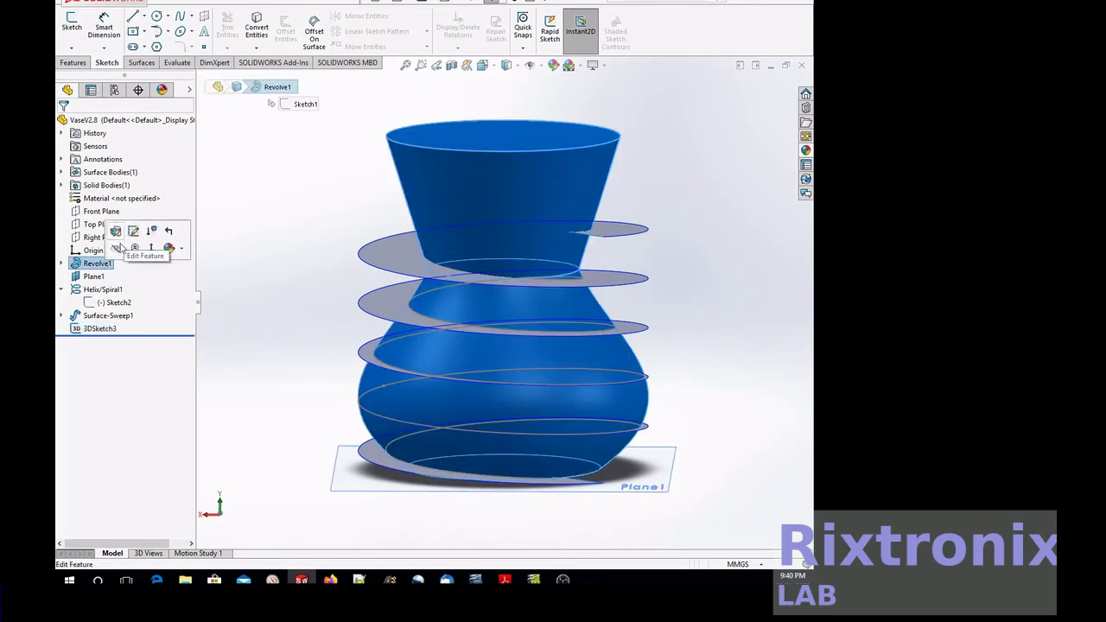
pyautogui.click(115, 248)
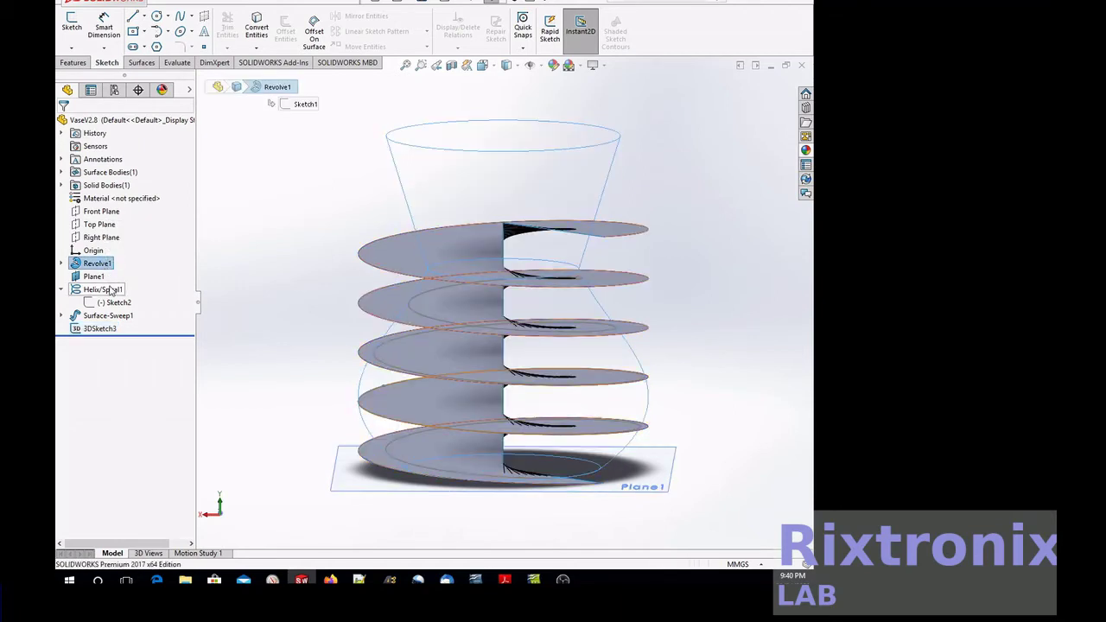
pyautogui.click(108, 316)
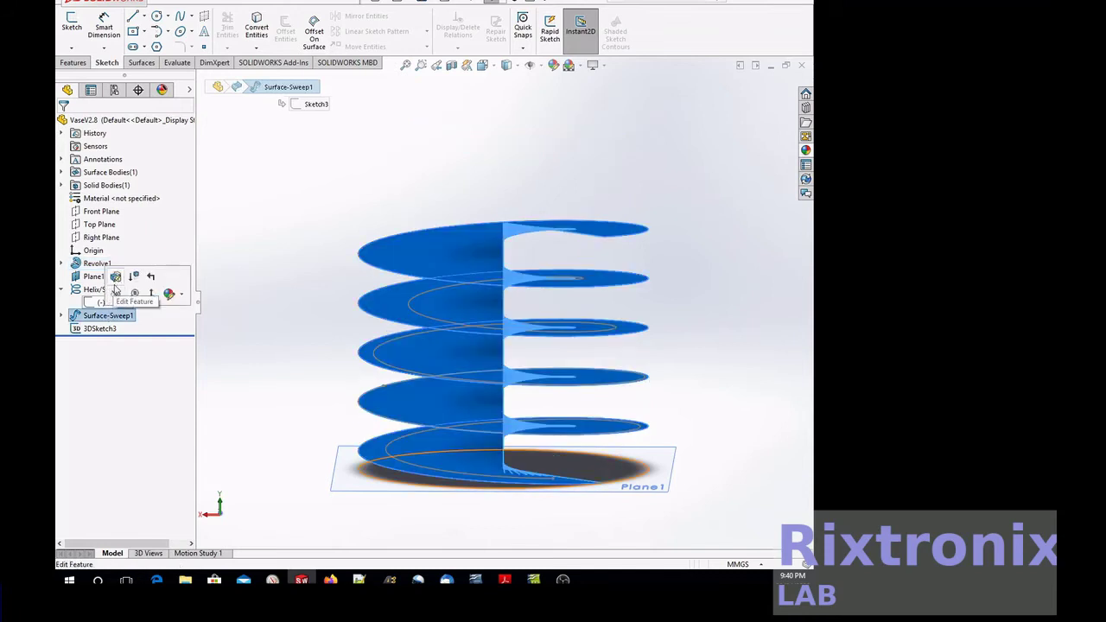
pyautogui.click(114, 292)
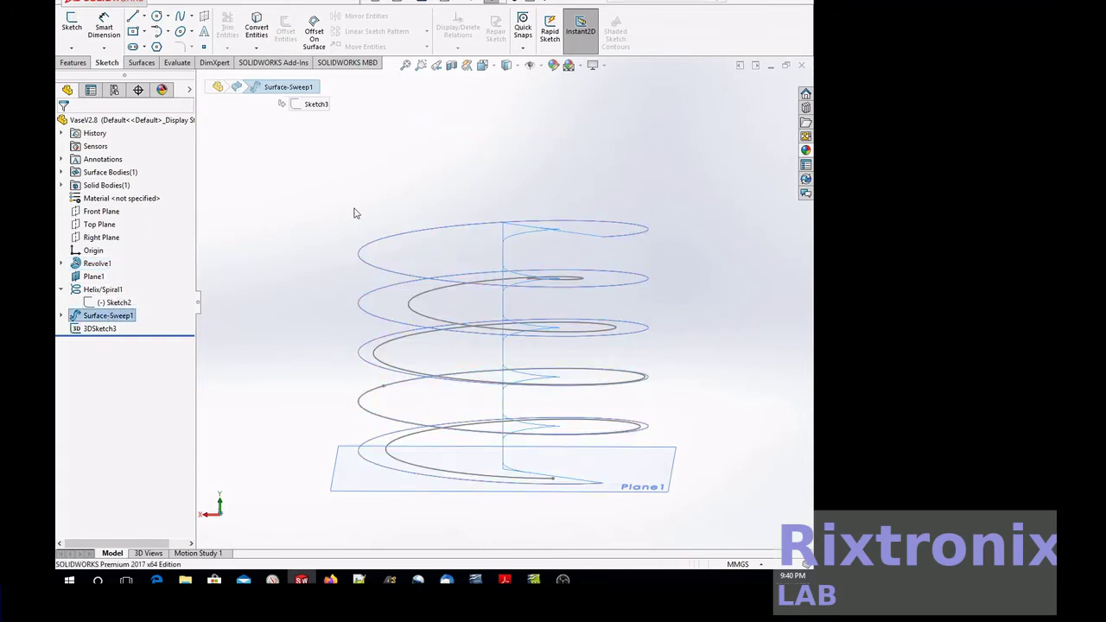
pyautogui.click(104, 289)
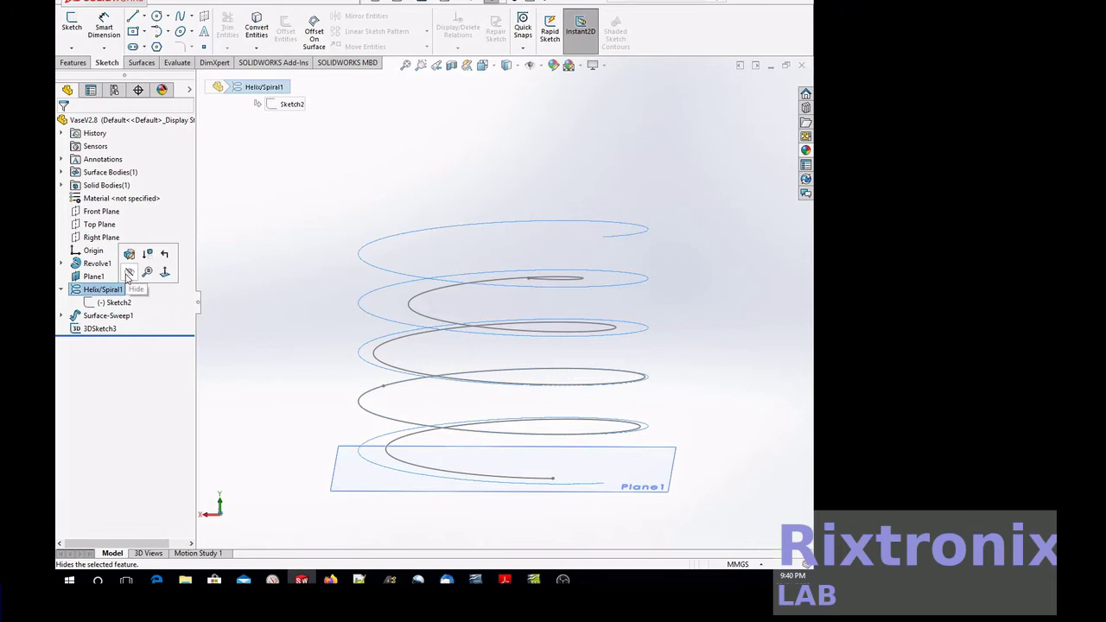
pyautogui.click(245, 248)
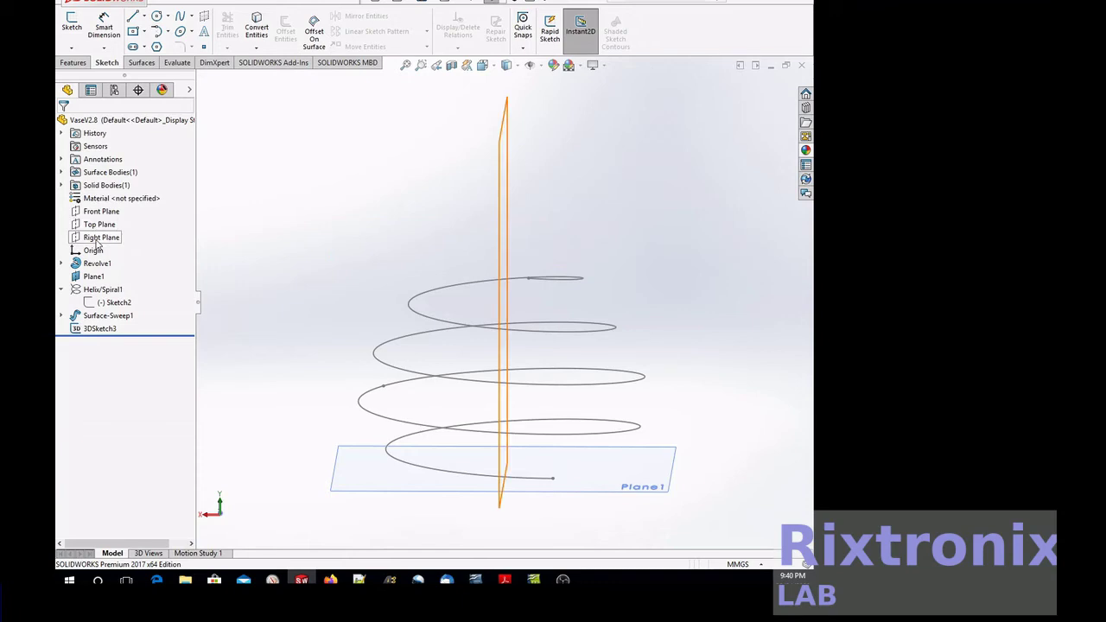
# Create Plane2 referencing the Right Plane and passing through Point3 of 3DSketch3
pyautogui.click(98, 239)
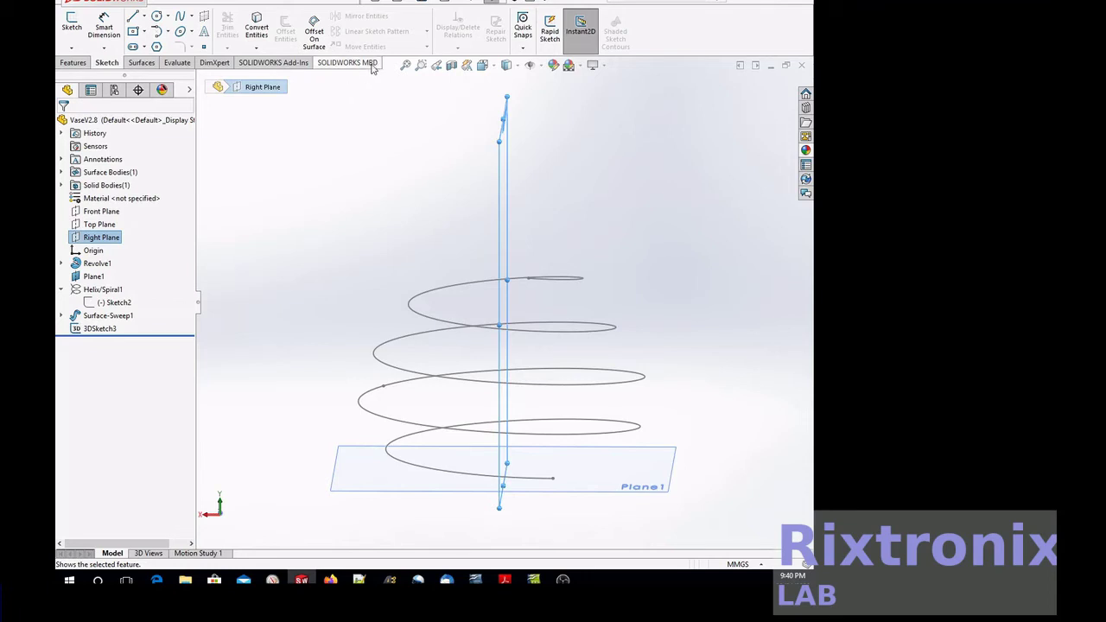
pyautogui.click(72, 63)
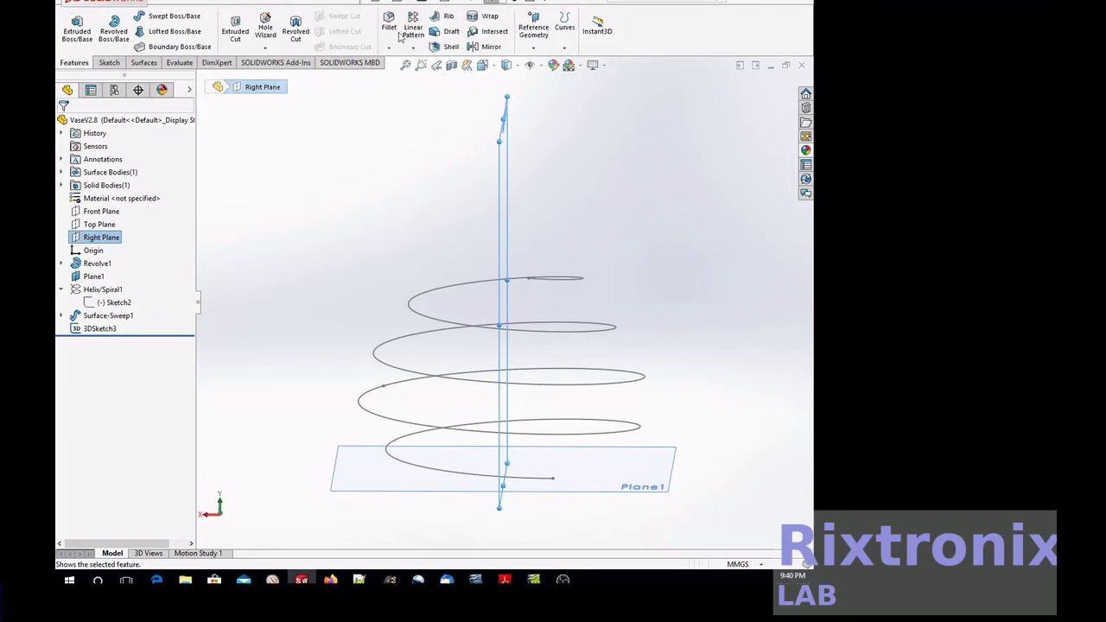
pyautogui.click(532, 46)
pyautogui.click(541, 64)
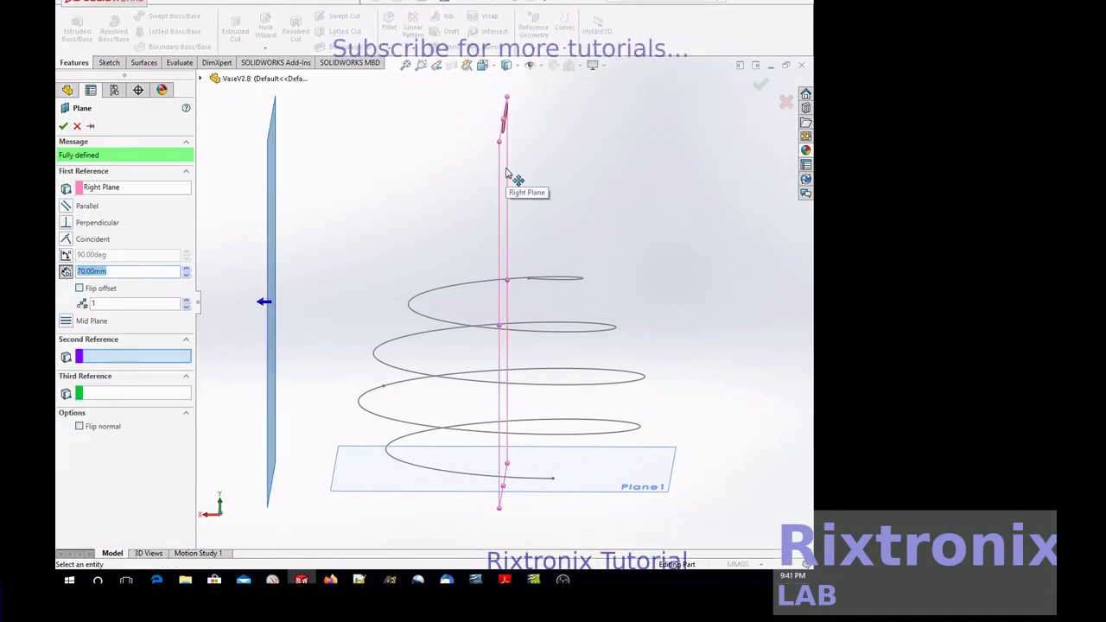
pyautogui.click(529, 279)
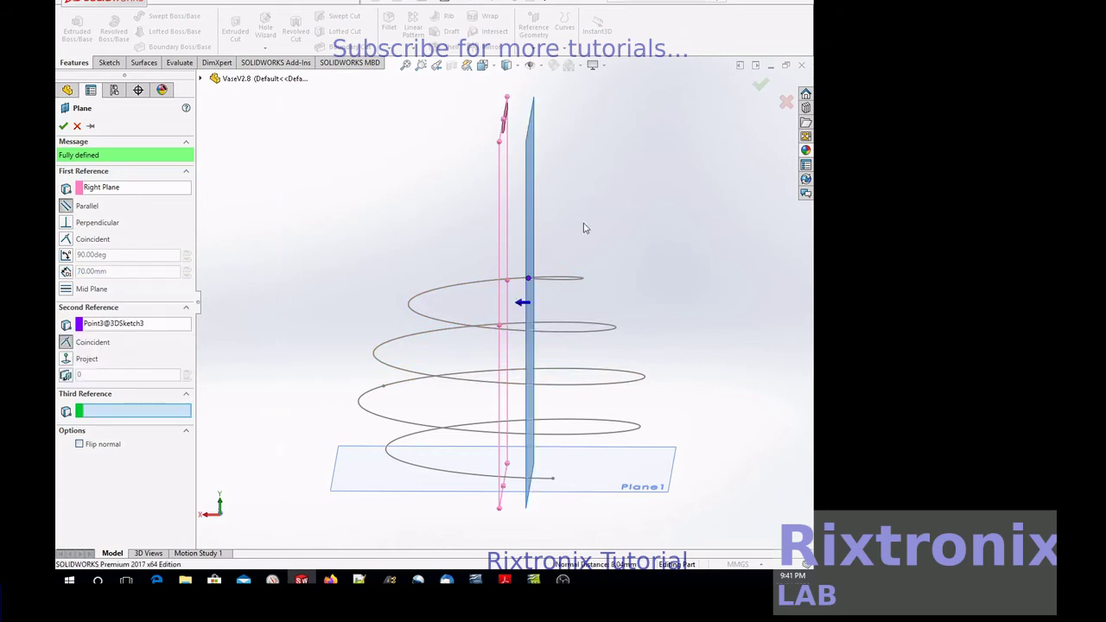
pyautogui.click(63, 125)
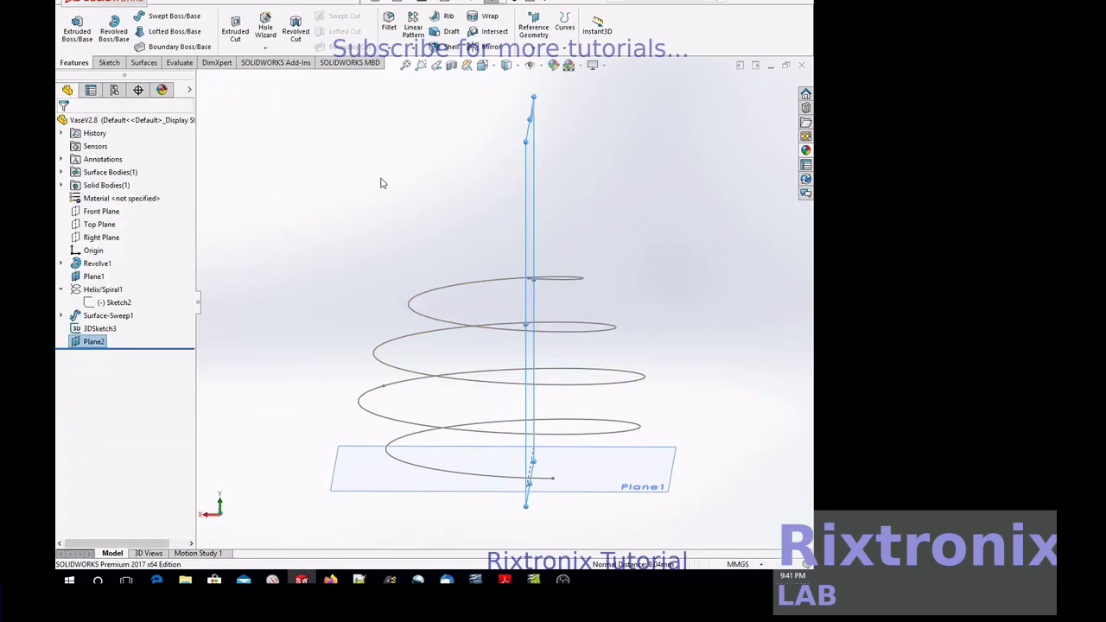
# Orbit the model to see Plane2 at an angle
pyautogui.rightClick(333, 225)
pyautogui.moveTo(384, 243)
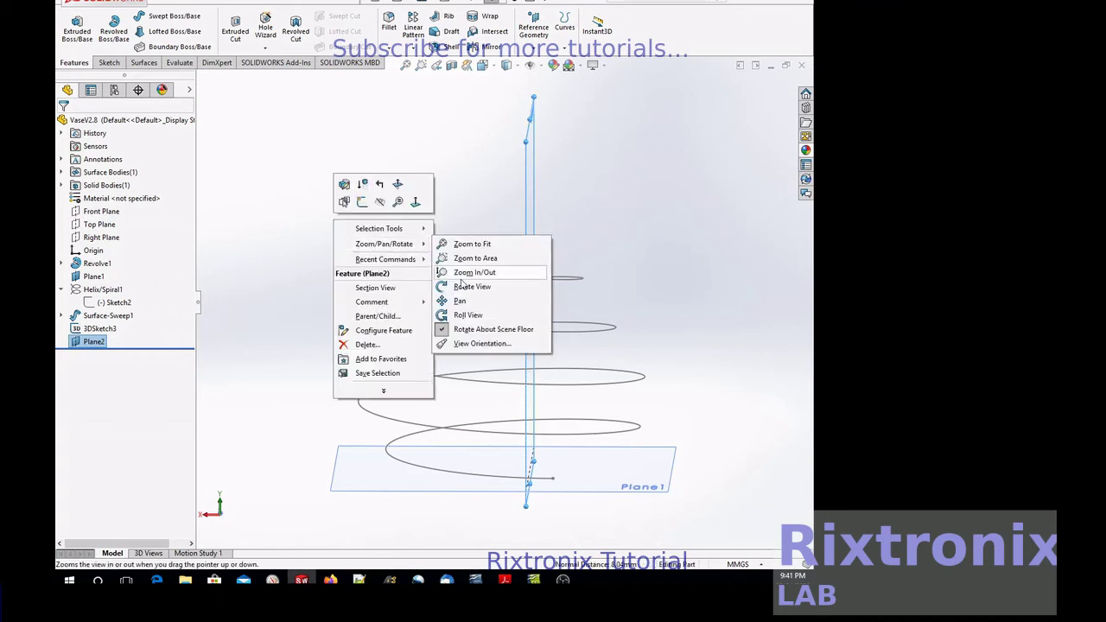
pyautogui.click(467, 285)
pyautogui.moveTo(353, 230); pyautogui.dragTo(403, 242)
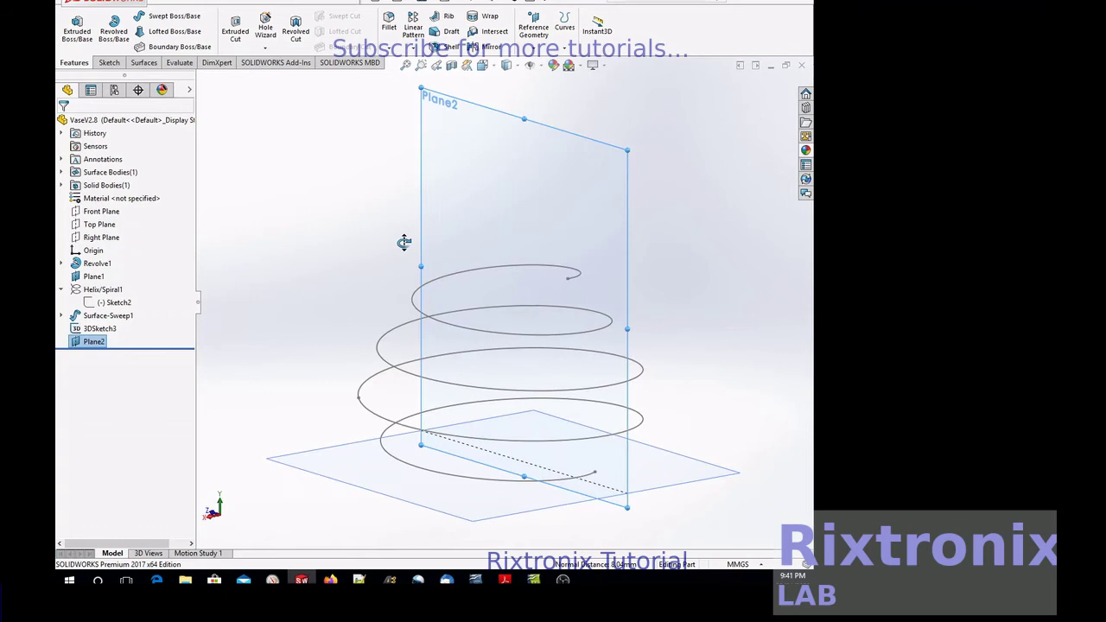
pyautogui.click(109, 62)
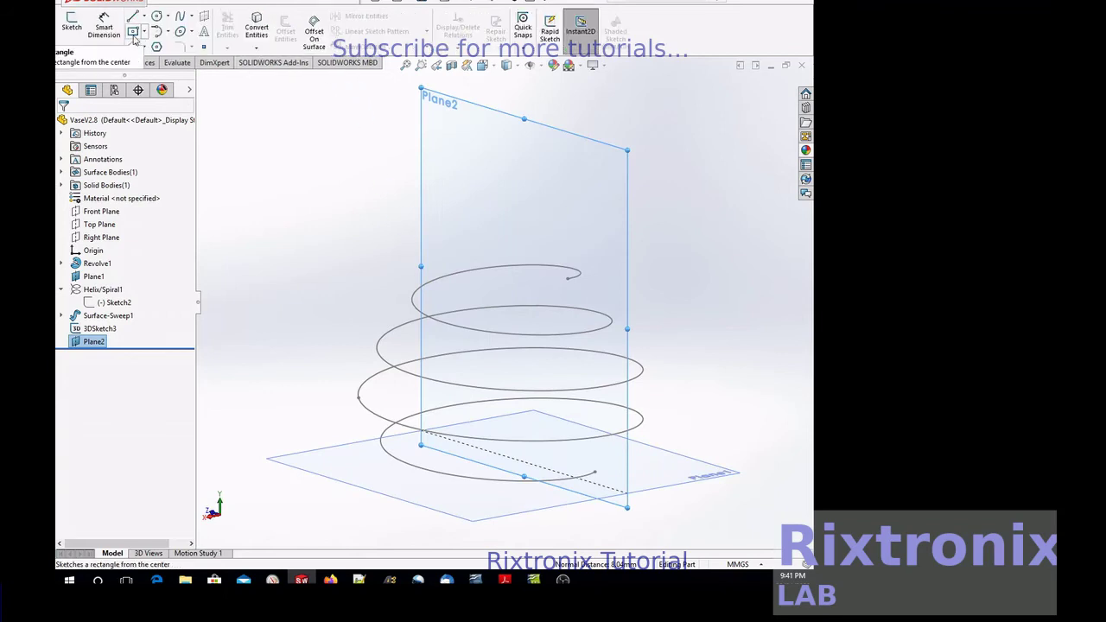
# Draw a circle of radius about 2.18 at the spiral end on Plane2, saved as Sketch22
pyautogui.click(156, 16)
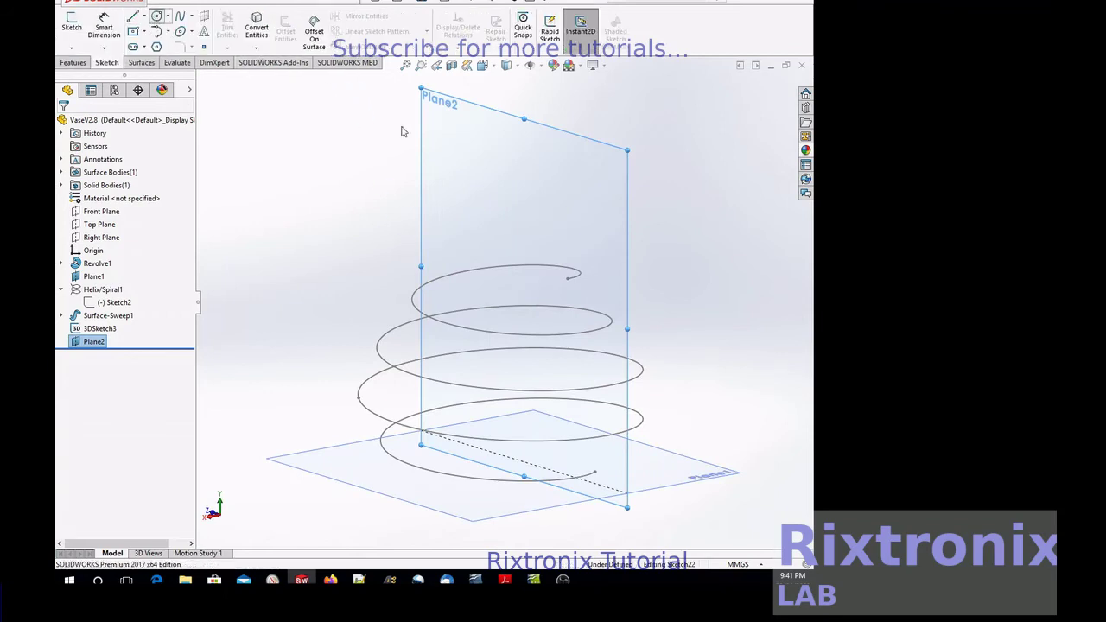
pyautogui.click(567, 278)
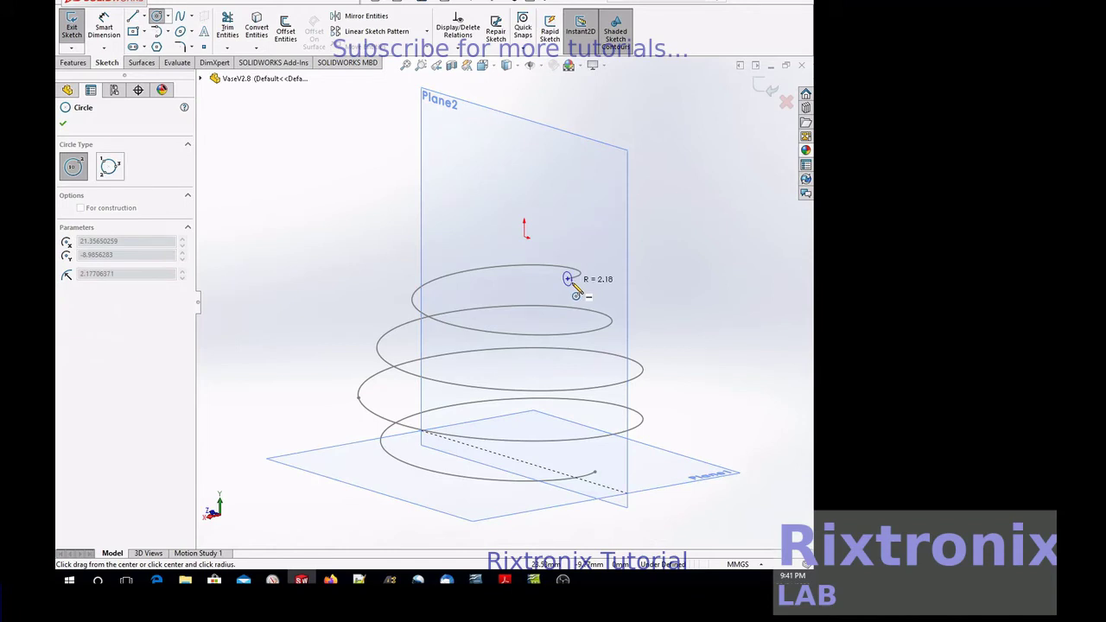
pyautogui.click(576, 294)
pyautogui.click(64, 125)
pyautogui.click(74, 31)
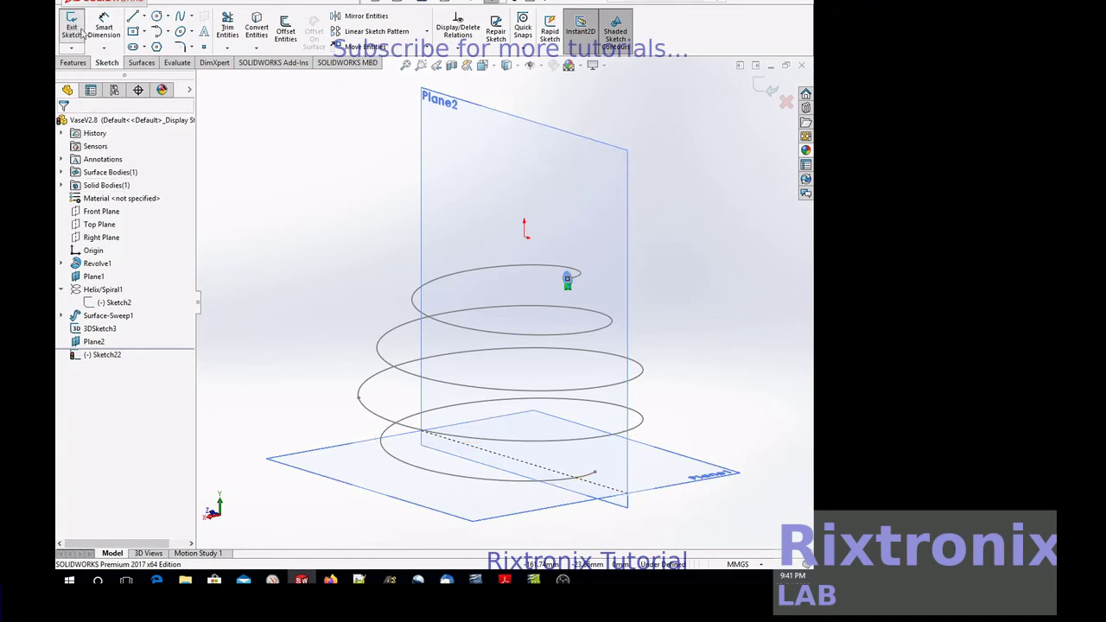
pyautogui.click(102, 355)
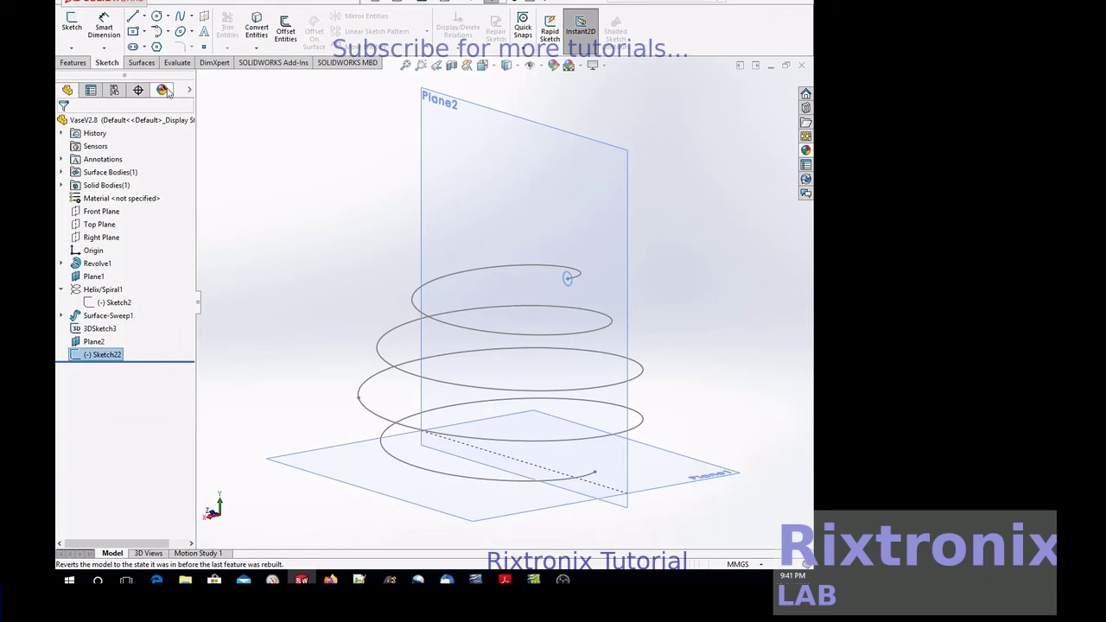
pyautogui.click(75, 64)
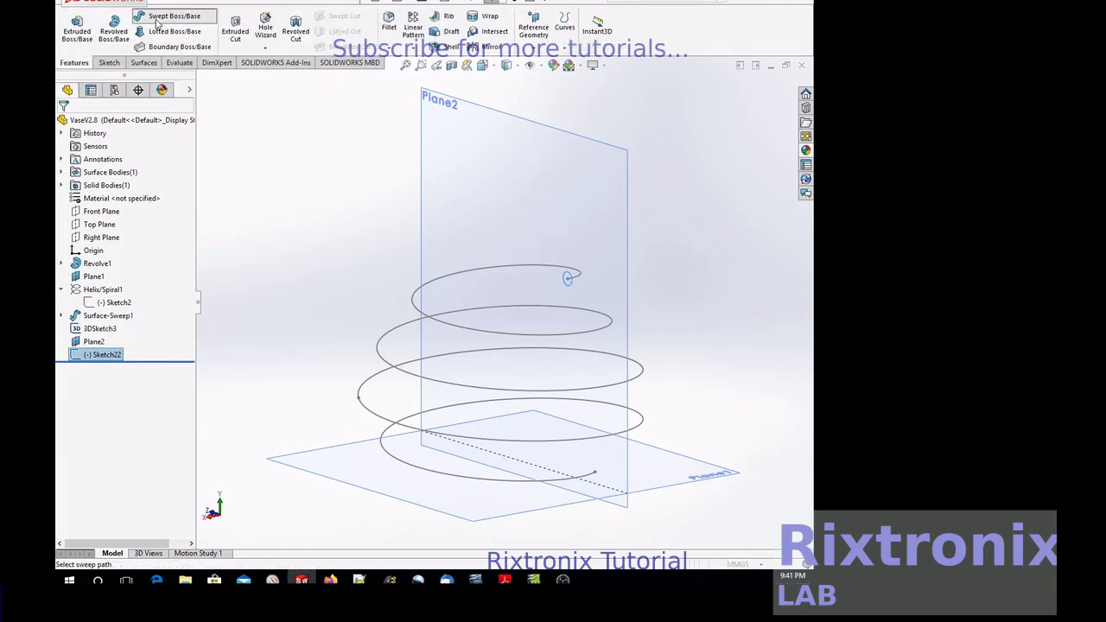
# Sweep Sketch22 along the 3DSketch3 spiral into the coiled tube Sweep1
pyautogui.click(158, 19)
pyautogui.click(495, 331)
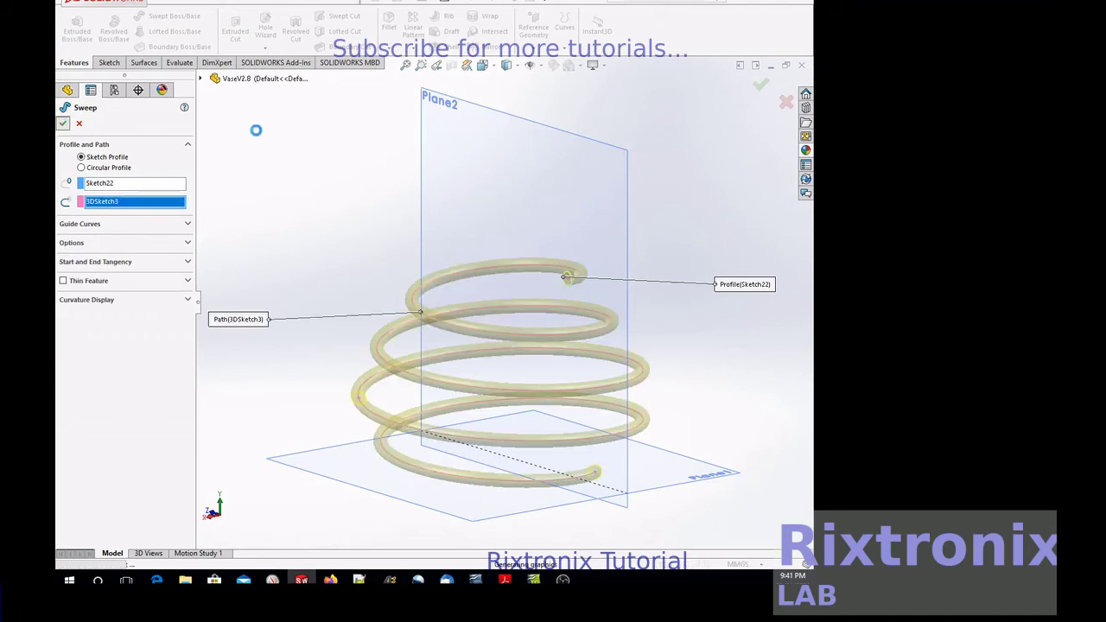
pyautogui.press('Return')
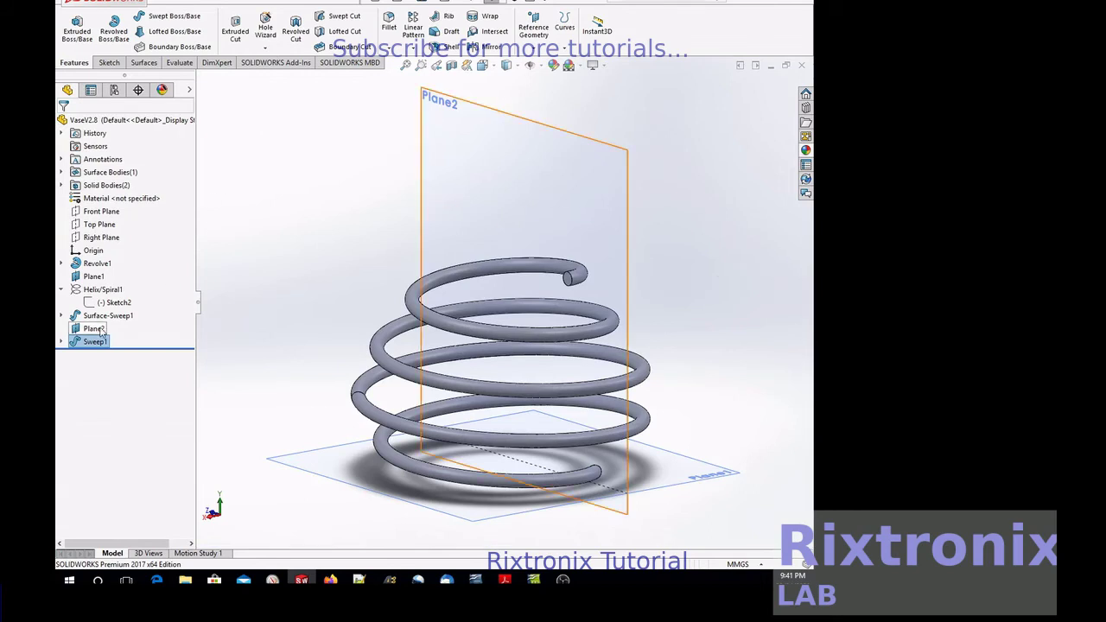
# Show the Revolve1 vase body again and orbit to a near front-on view
pyautogui.click(97, 264)
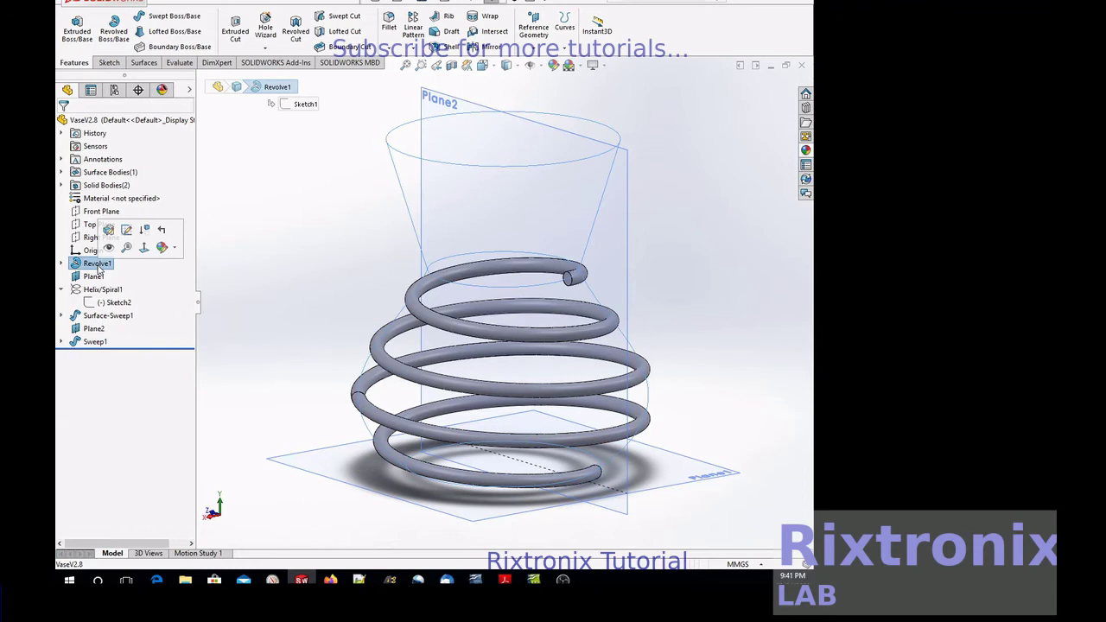
pyautogui.click(117, 235)
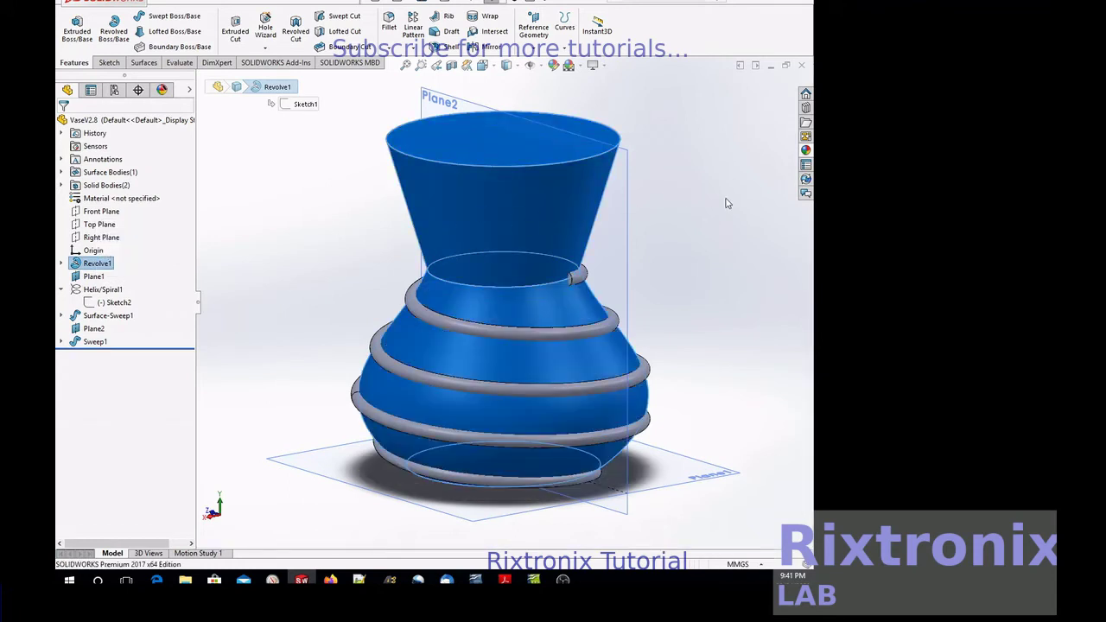
pyautogui.click(726, 203)
pyautogui.rightClick(730, 193)
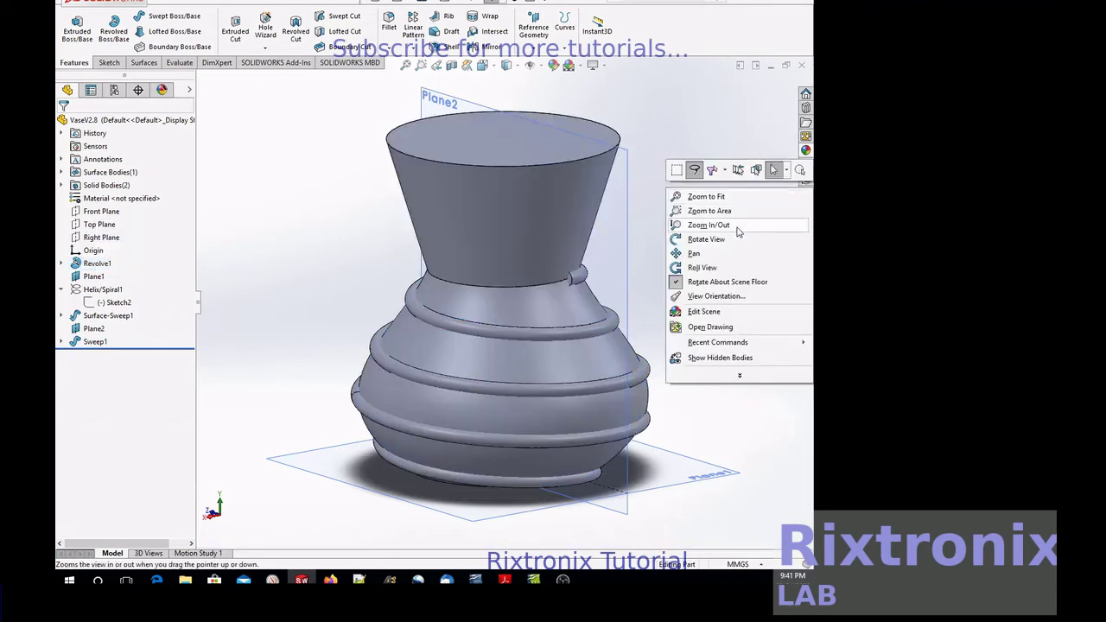
pyautogui.click(735, 238)
pyautogui.moveTo(755, 205)
pyautogui.mouseDown()
pyautogui.moveTo(558, 177)
pyautogui.moveTo(572, 261)
pyautogui.moveTo(733, 238)
pyautogui.mouseUp()
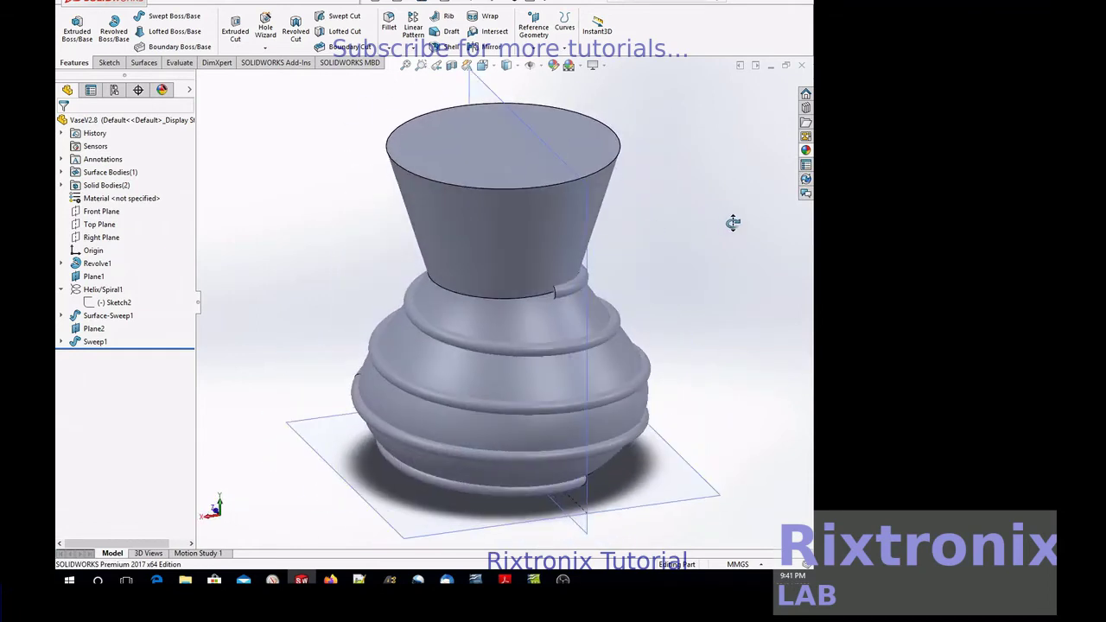
pyautogui.click(241, 7)
pyautogui.moveTo(258, 42)
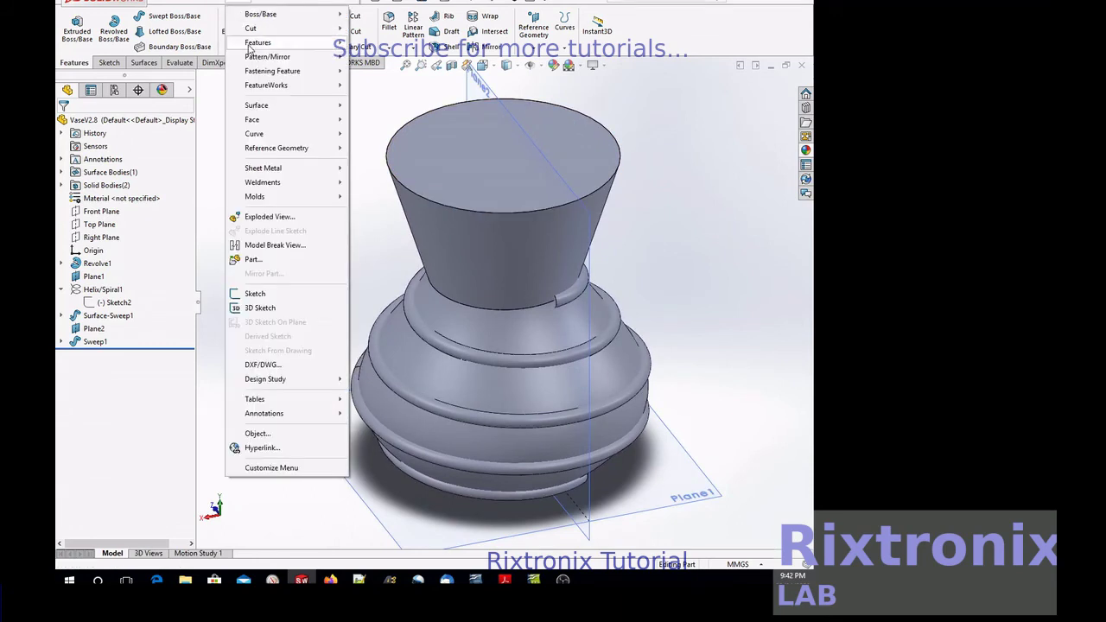
# Shell the vase with a 3 mm wall, removing the top face, and orbit to inspect it
pyautogui.click(375, 153)
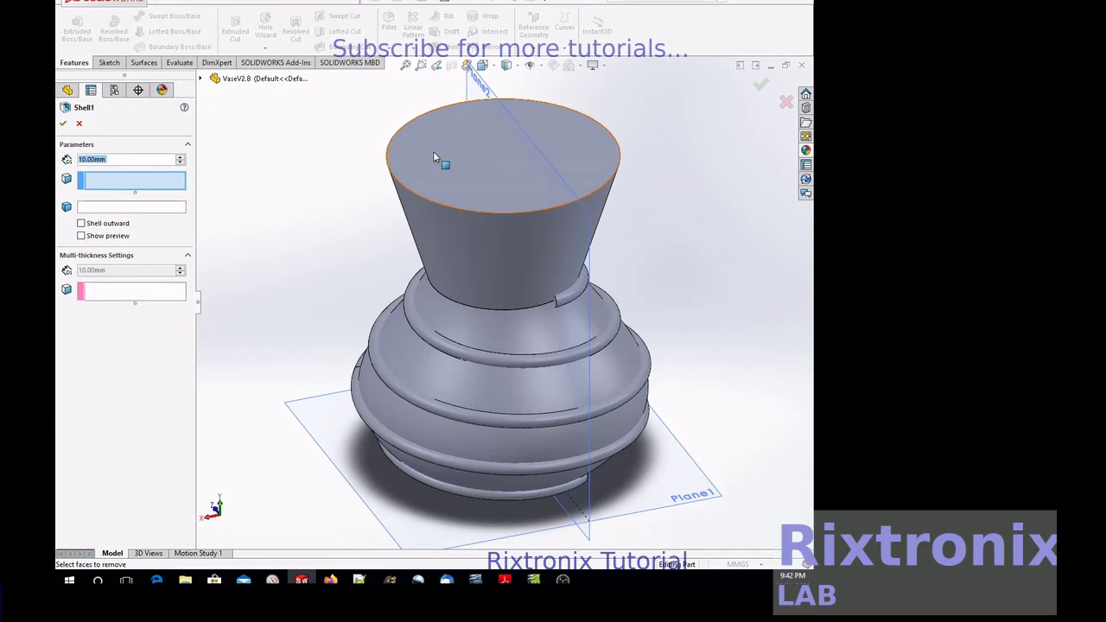
pyautogui.click(432, 153)
pyautogui.click(81, 217)
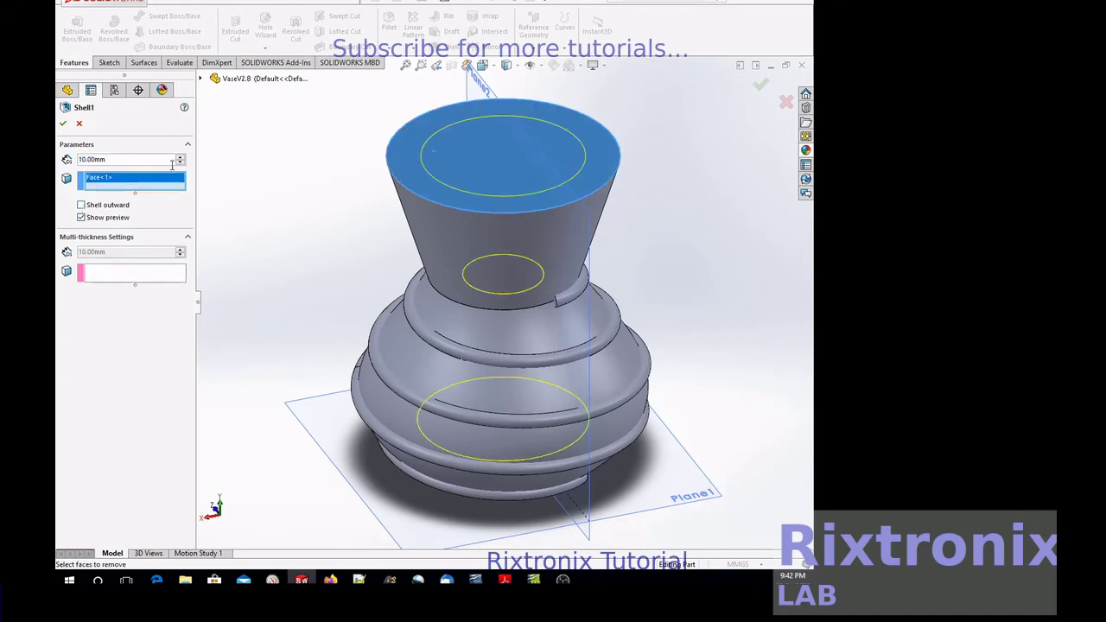
pyautogui.write('3')
pyautogui.press('Return')
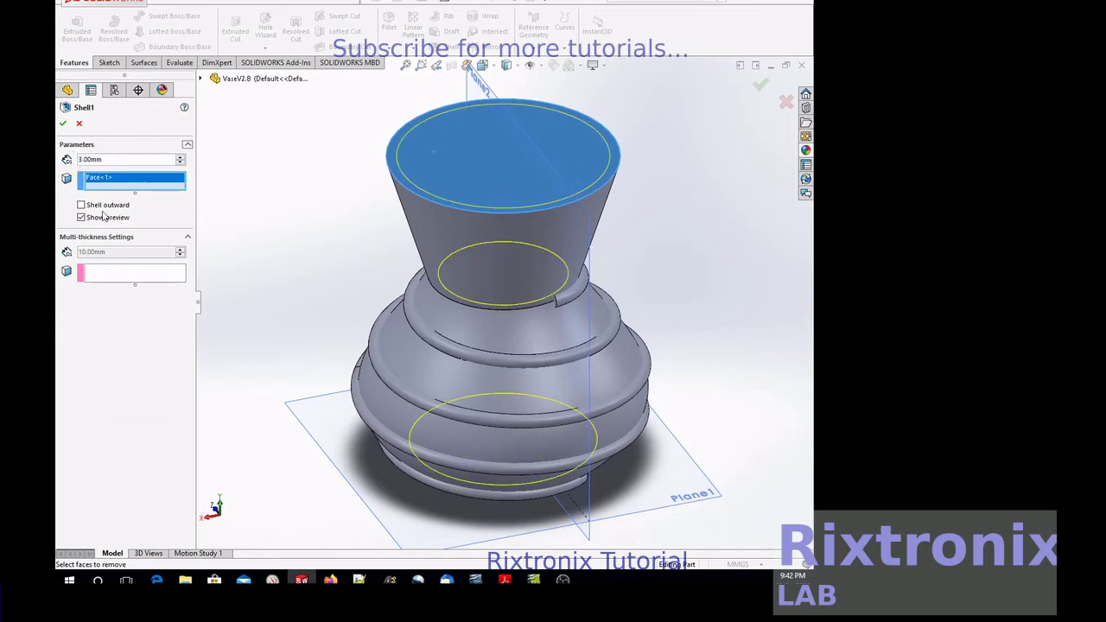
pyautogui.click(64, 125)
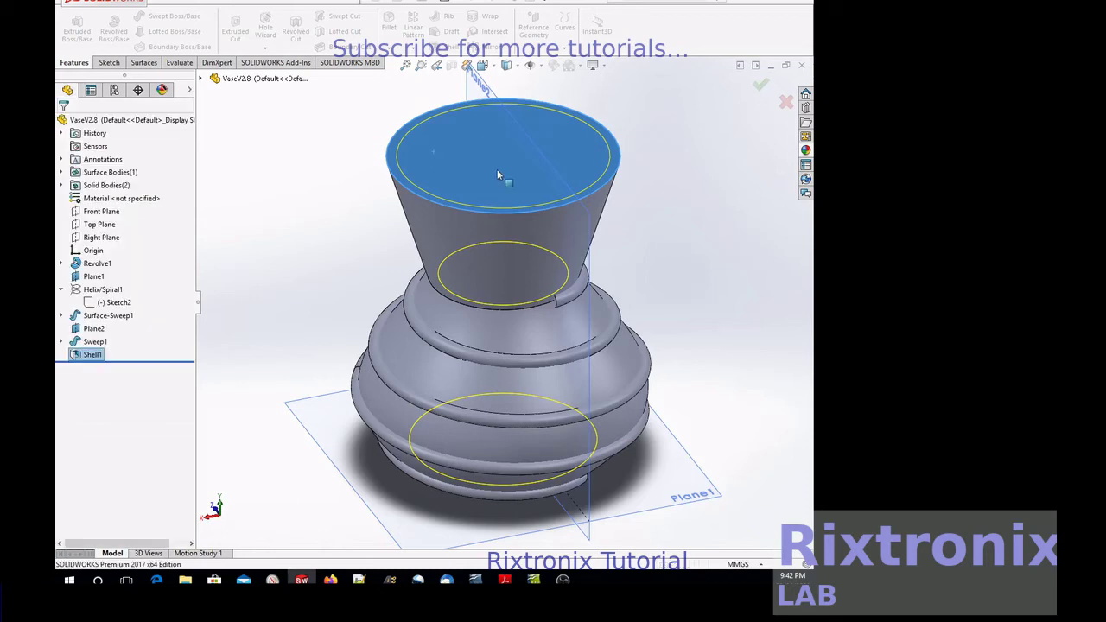
pyautogui.rightClick(684, 178)
pyautogui.moveTo(733, 196)
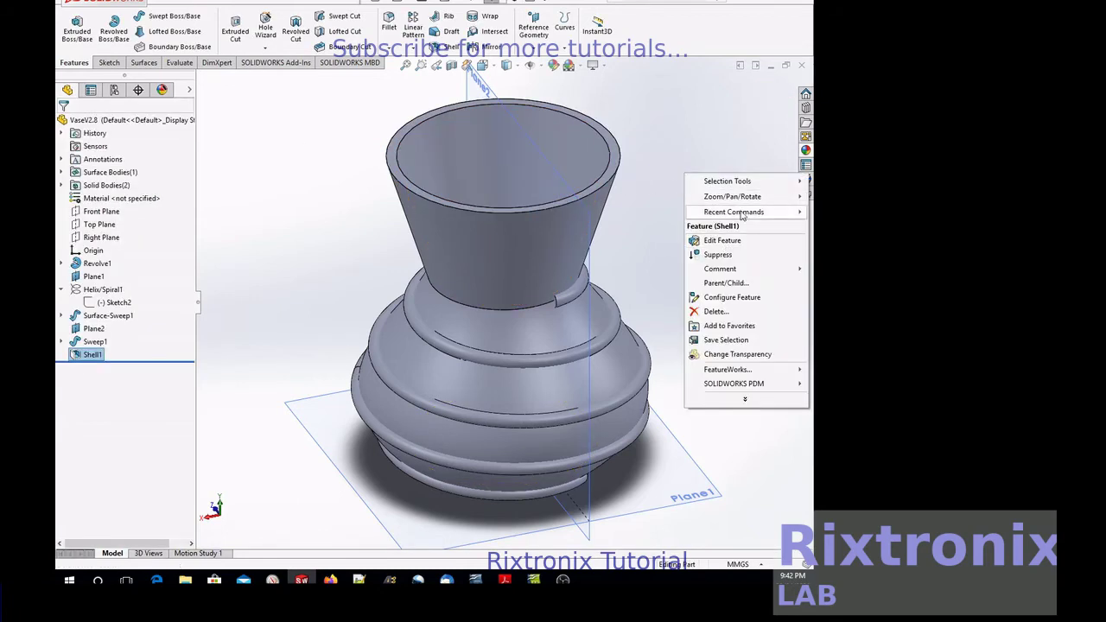
pyautogui.moveTo(635, 264)
pyautogui.mouseDown()
pyautogui.moveTo(684, 271)
pyautogui.moveTo(662, 341)
pyautogui.moveTo(636, 216)
pyautogui.moveTo(661, 171)
pyautogui.moveTo(699, 178)
pyautogui.moveTo(735, 207)
pyautogui.moveTo(674, 205)
pyautogui.mouseUp()
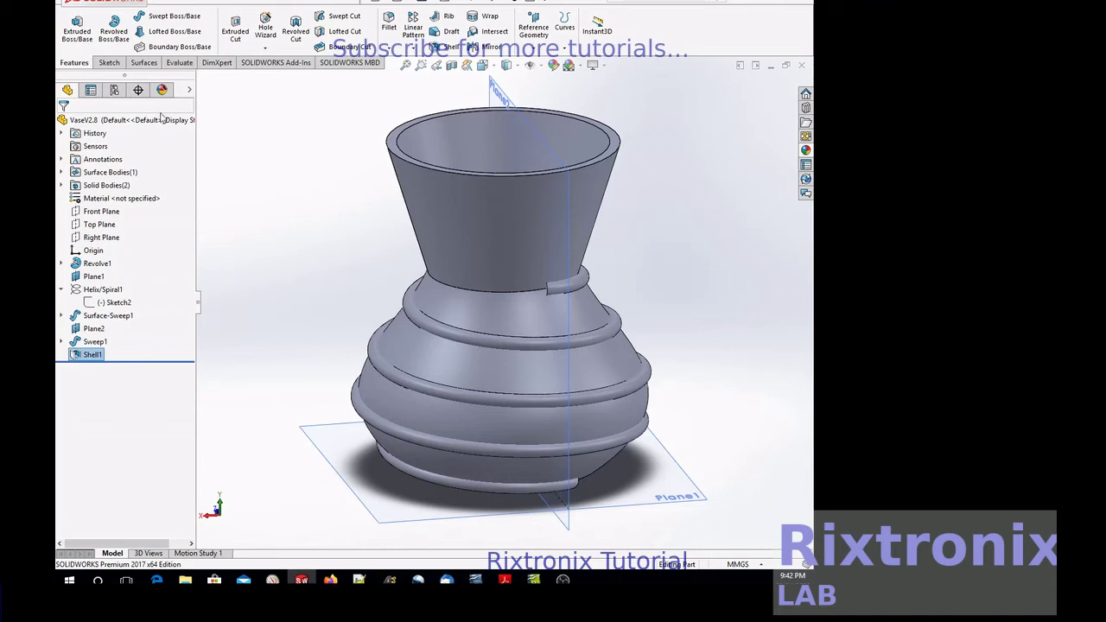
pyautogui.click(237, 2)
pyautogui.moveTo(257, 42)
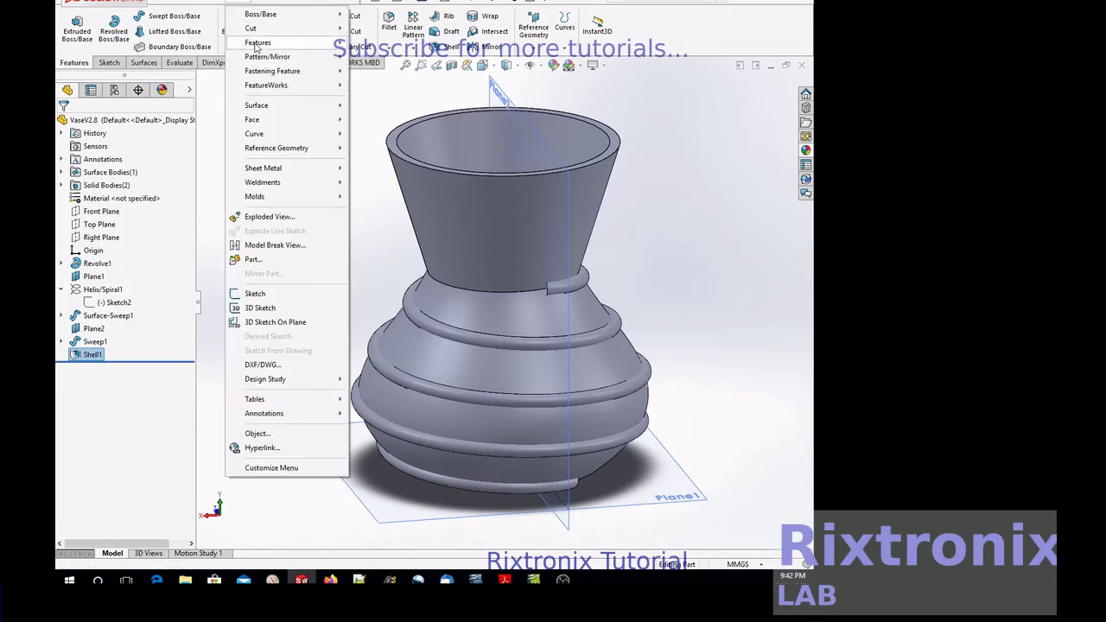
# Set up a Subtract combine with Shell1 as main body and Sweep1 as tool, previewing it
pyautogui.click(381, 316)
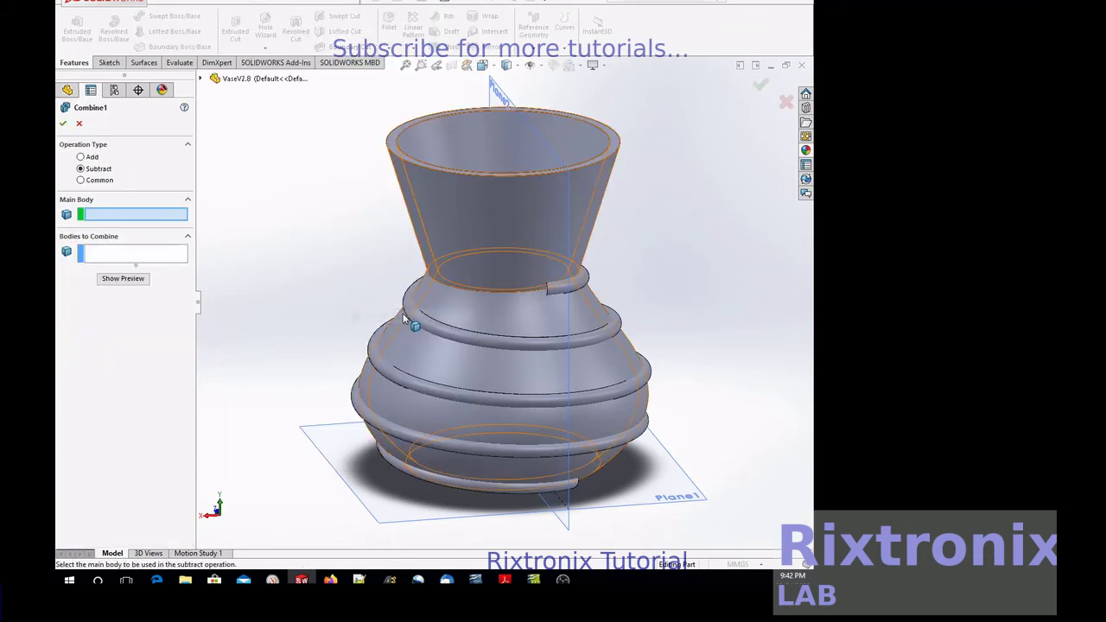
pyautogui.click(458, 278)
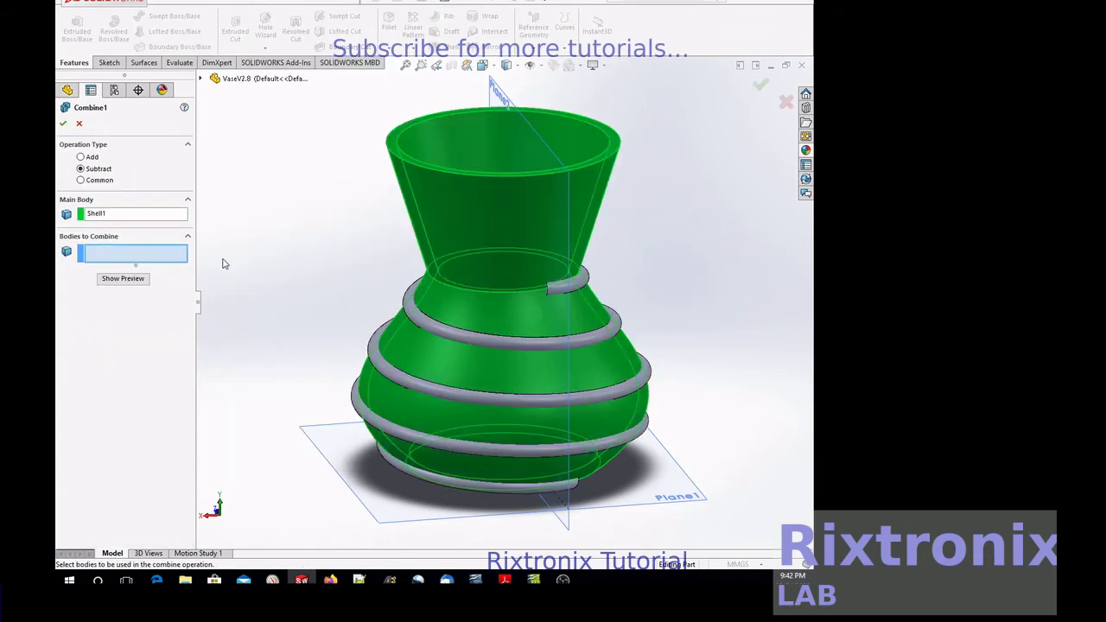
pyautogui.click(588, 285)
pyautogui.click(115, 279)
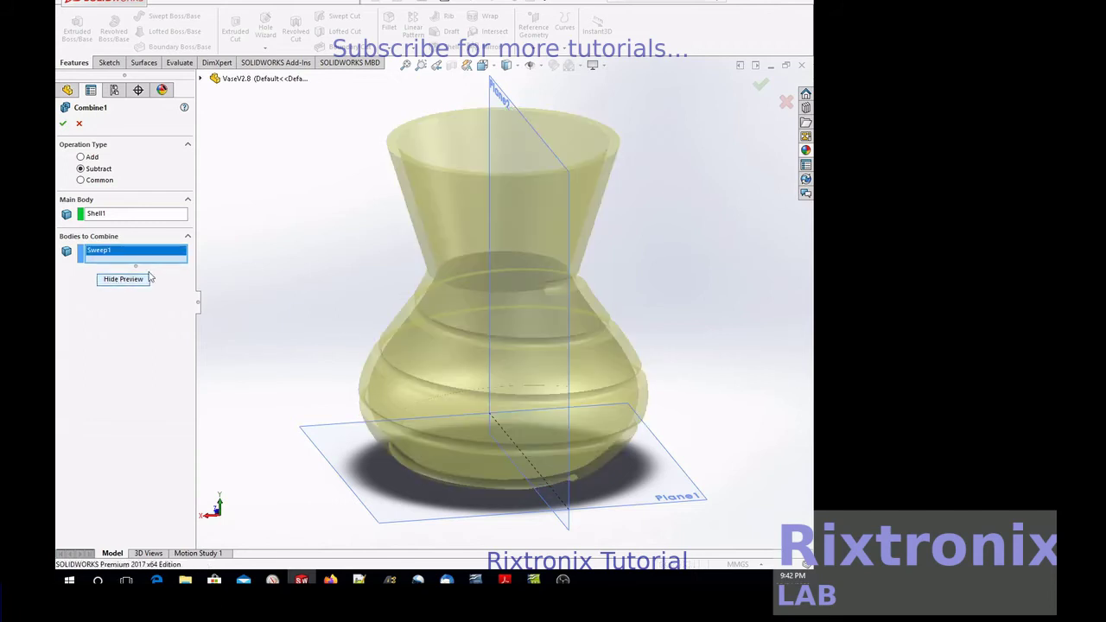
pyautogui.rightClick(687, 184)
pyautogui.moveTo(734, 247)
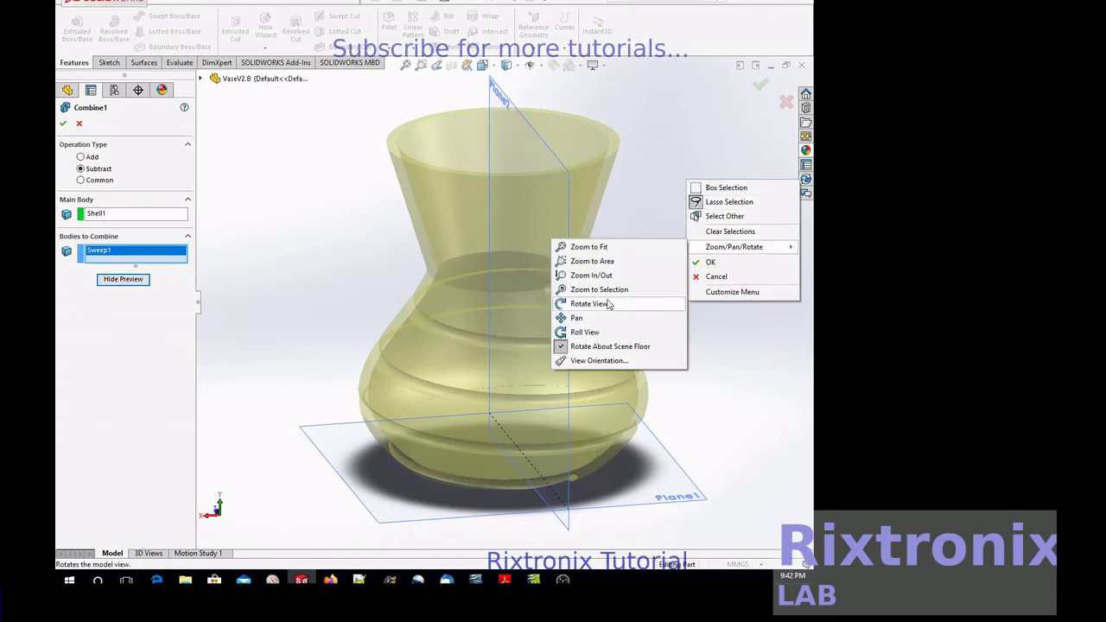
pyautogui.click(575, 303)
pyautogui.moveTo(688, 237)
pyautogui.mouseDown()
pyautogui.moveTo(682, 316)
pyautogui.moveTo(698, 210)
pyautogui.mouseUp()
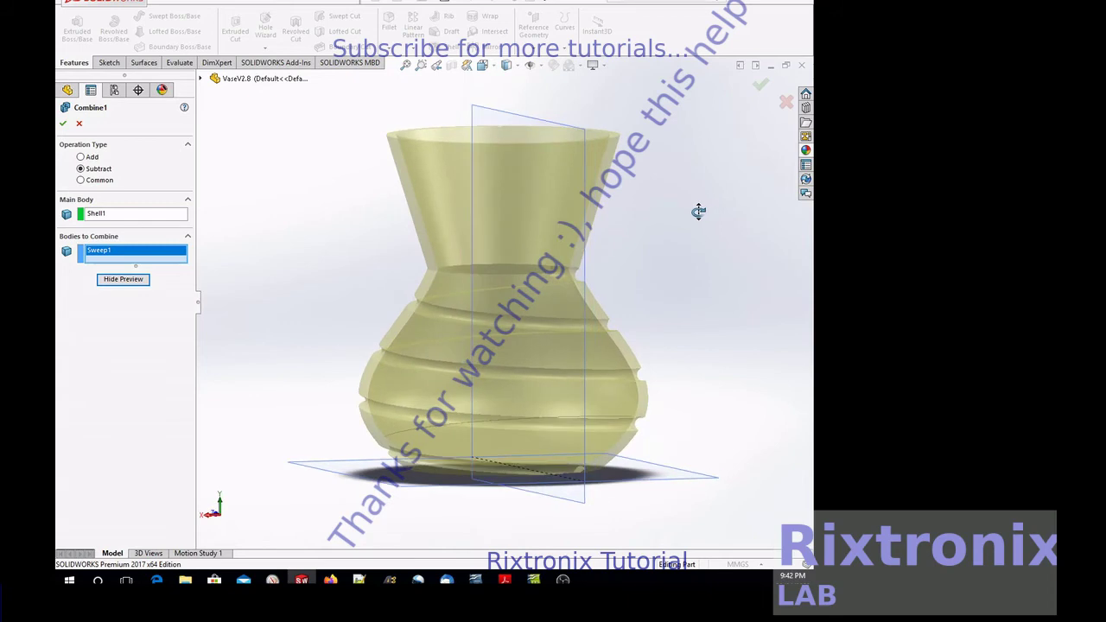
# Confirm Combine1 and orbit to check the spiral groove from above
pyautogui.click(64, 125)
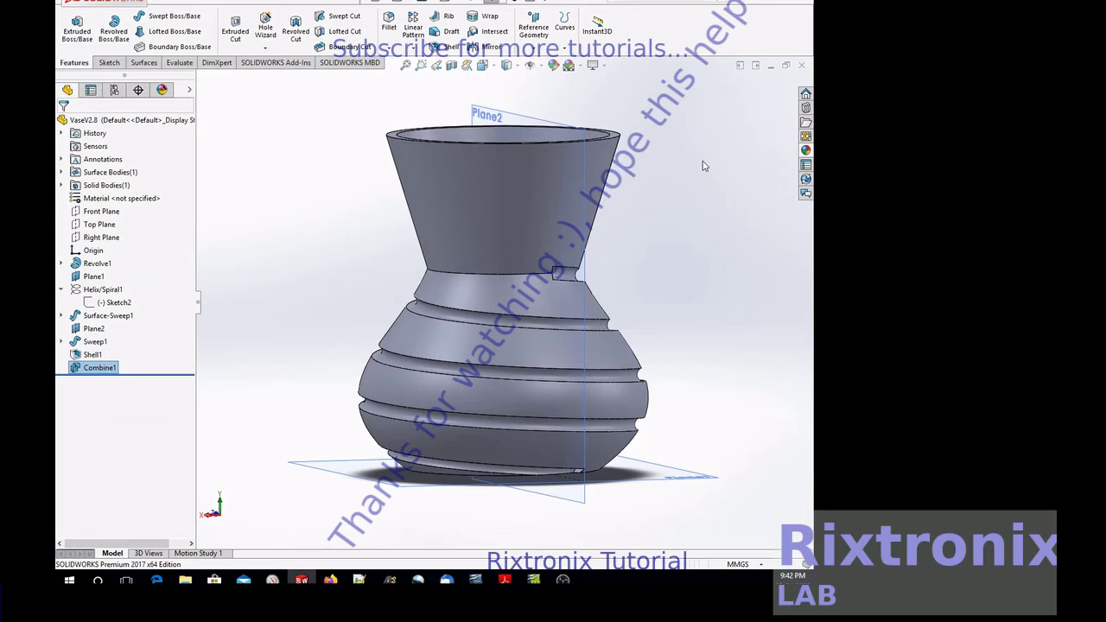
pyautogui.rightClick(690, 155)
pyautogui.moveTo(737, 176)
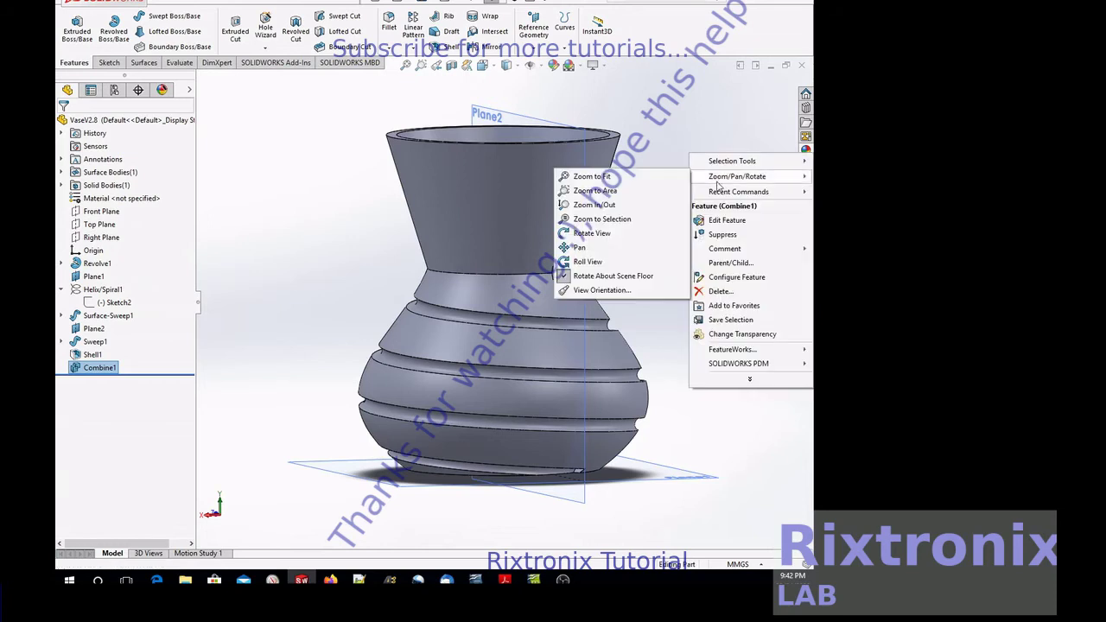
pyautogui.click(642, 233)
pyautogui.moveTo(696, 198)
pyautogui.mouseDown()
pyautogui.moveTo(582, 167)
pyautogui.moveTo(773, 239)
pyautogui.mouseUp()
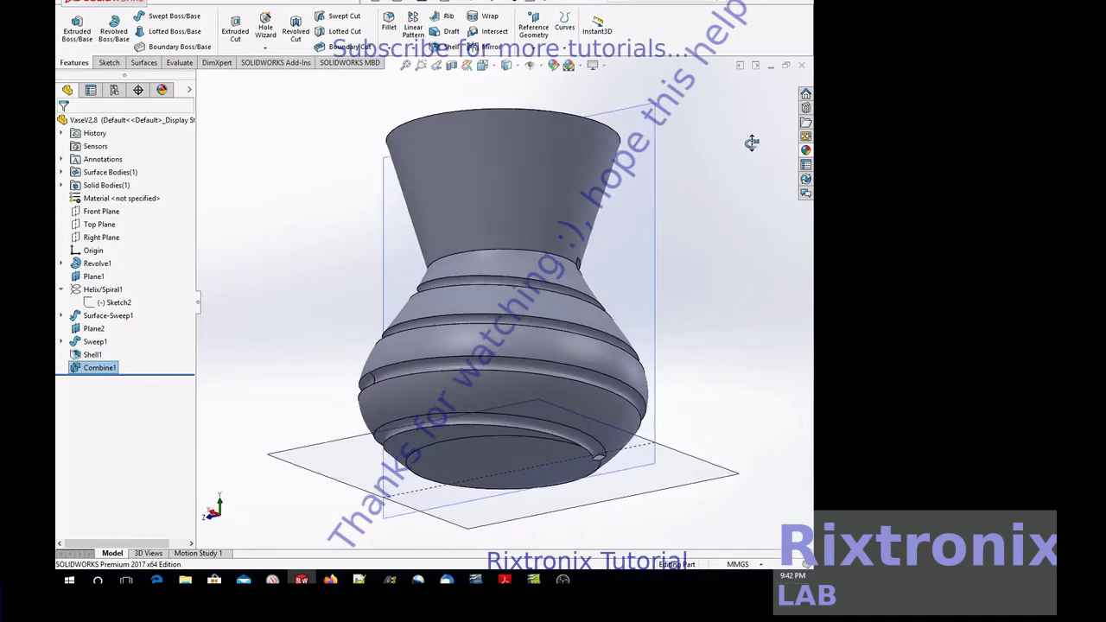
pyautogui.moveTo(773, 239); pyautogui.dragTo(740, 285)
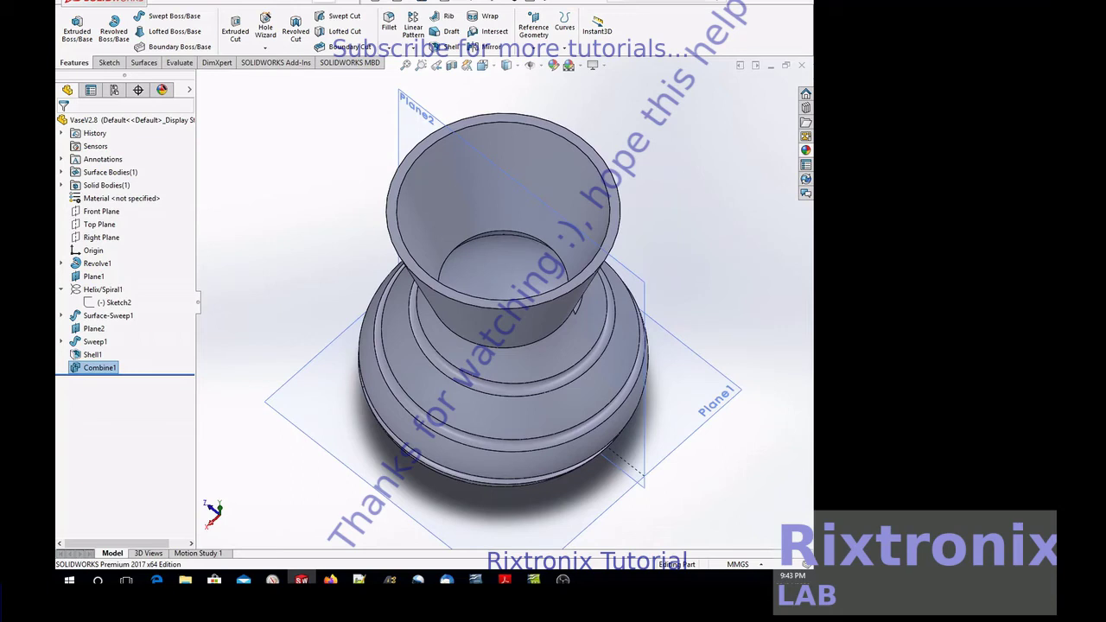
# Fillet the vase's inner rim face with a 3.00 mm radius, creating Fillet1
pyautogui.click(246, 3)
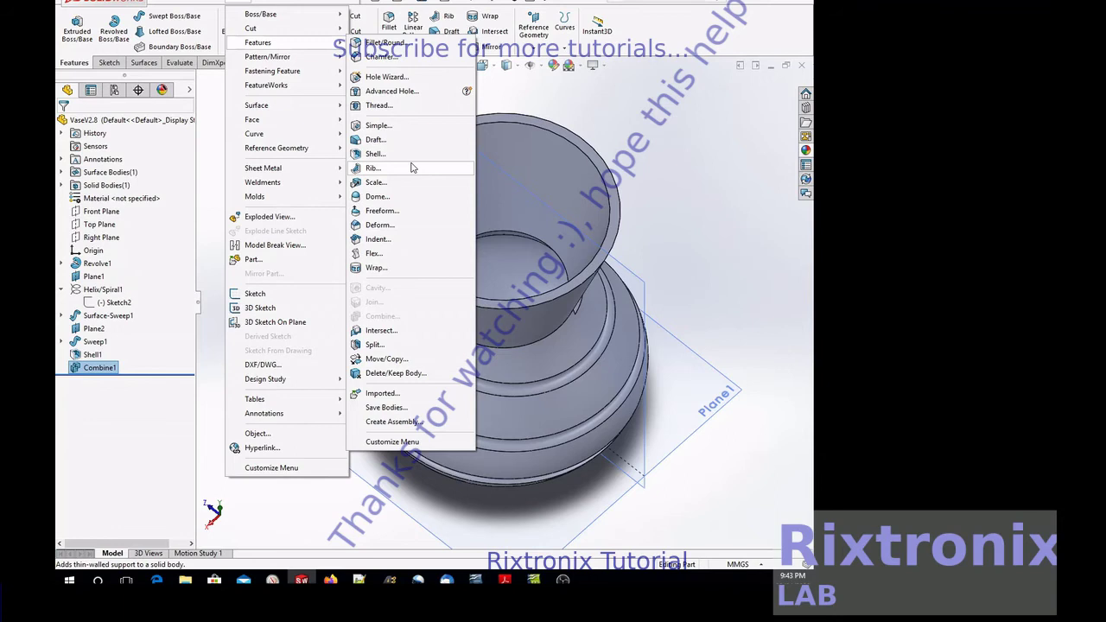
pyautogui.moveTo(257, 105)
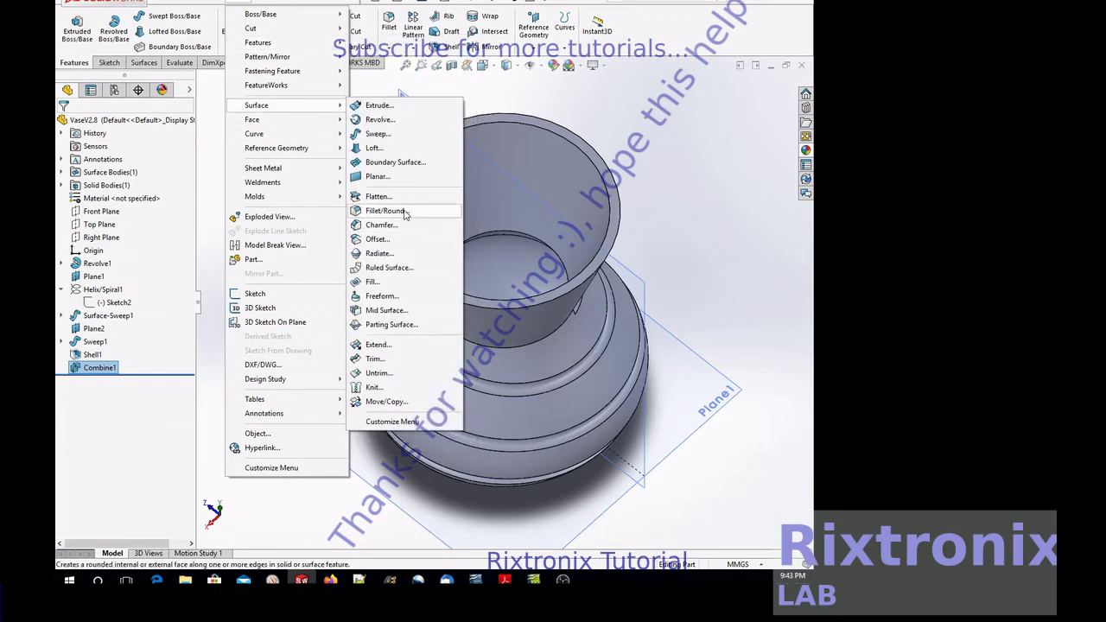
pyautogui.click(402, 211)
pyautogui.click(500, 134)
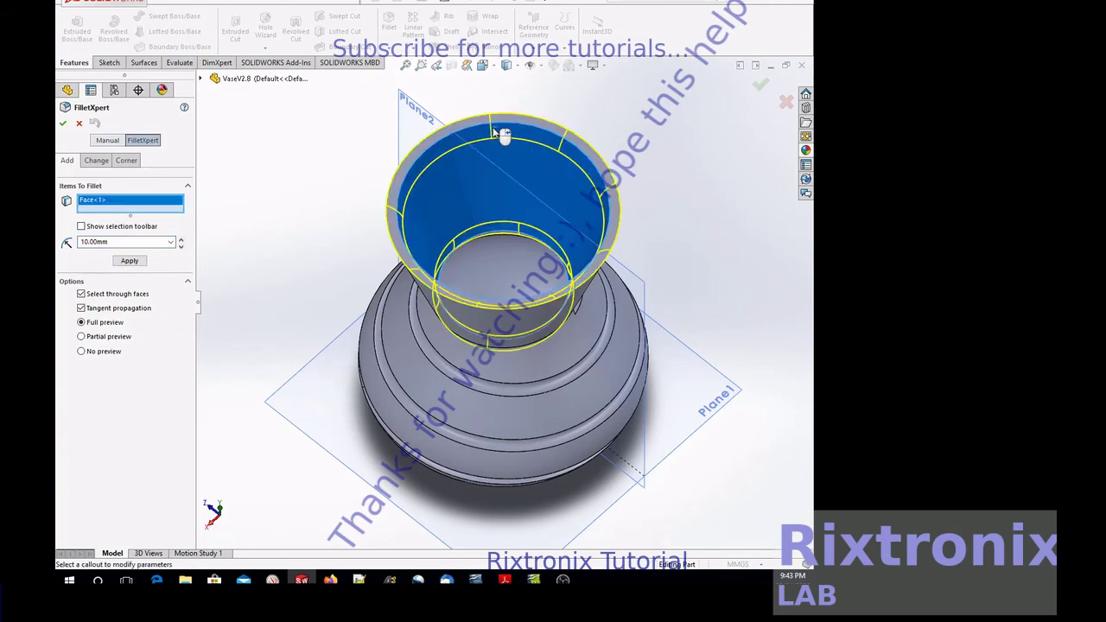
pyautogui.moveTo(110, 242); pyautogui.dragTo(72, 229)
pyautogui.write('3')
pyautogui.press('Return')
pyautogui.click(132, 262)
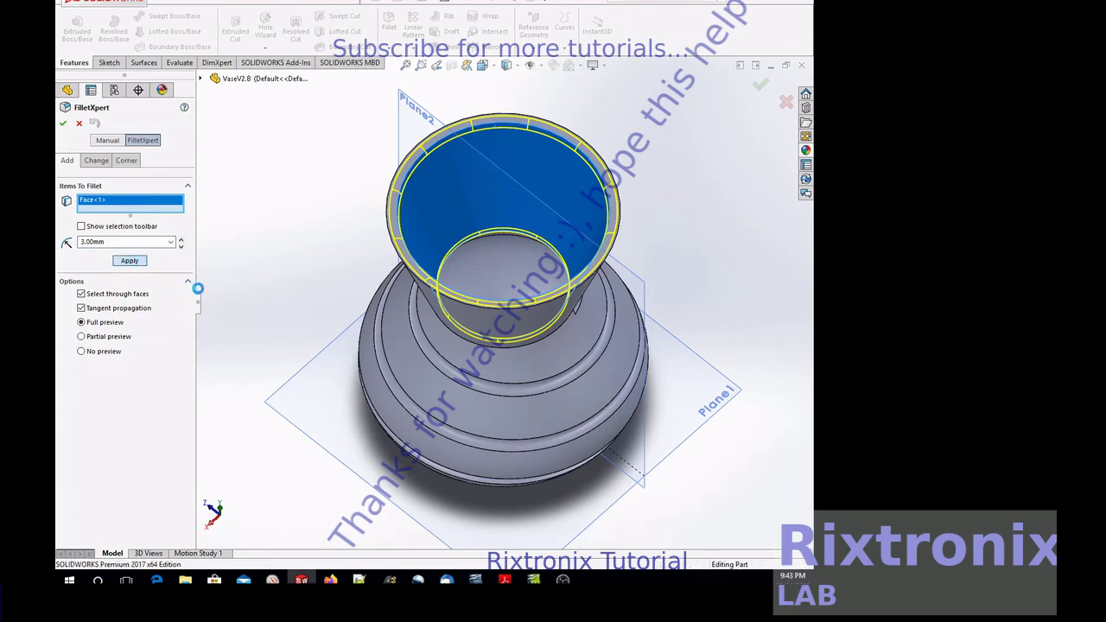
pyautogui.click(63, 125)
pyautogui.rightClick(688, 138)
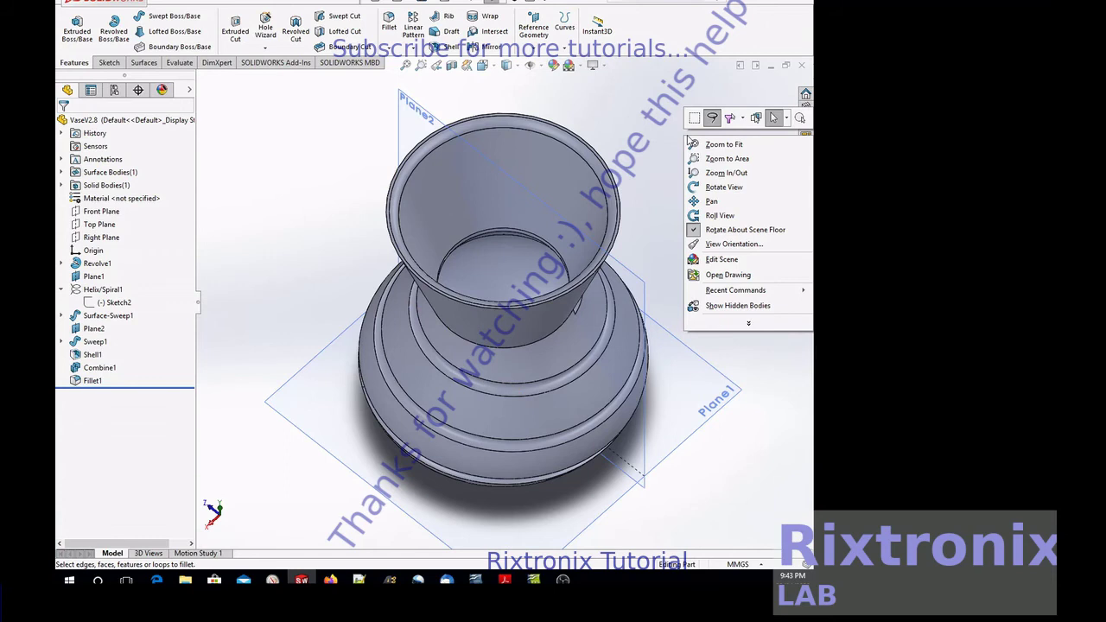
# Orbit to inspect the vase base, then view Plane1 normal-to with Ctrl+8
pyautogui.click(717, 183)
pyautogui.moveTo(692, 200)
pyautogui.mouseDown()
pyautogui.moveTo(700, 95)
pyautogui.moveTo(644, 90)
pyautogui.mouseUp()
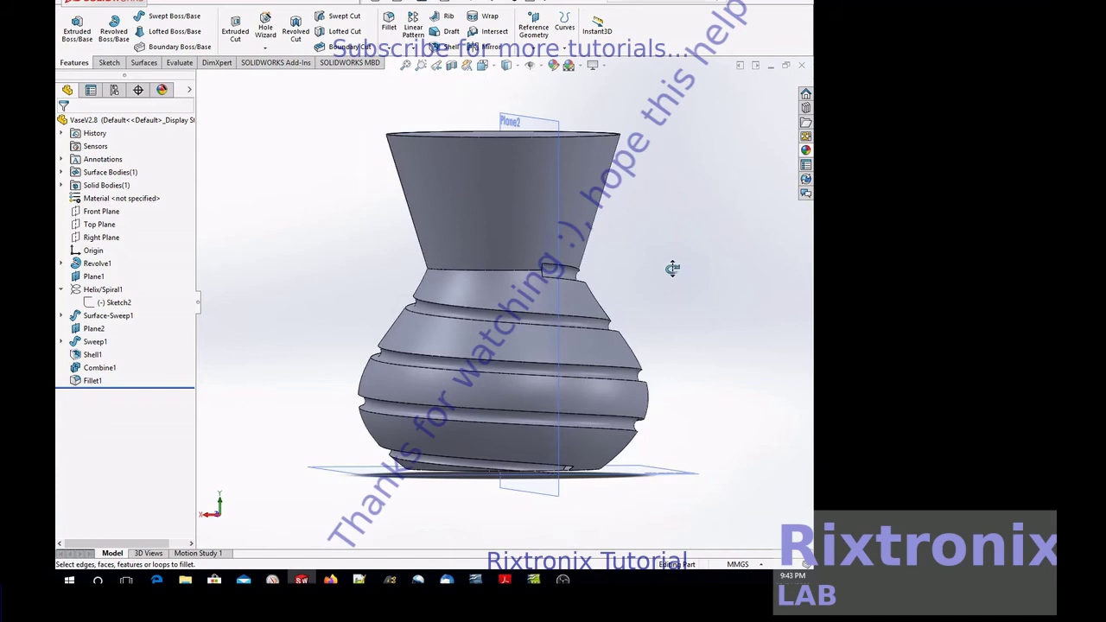
pyautogui.moveTo(672, 268); pyautogui.dragTo(718, 115)
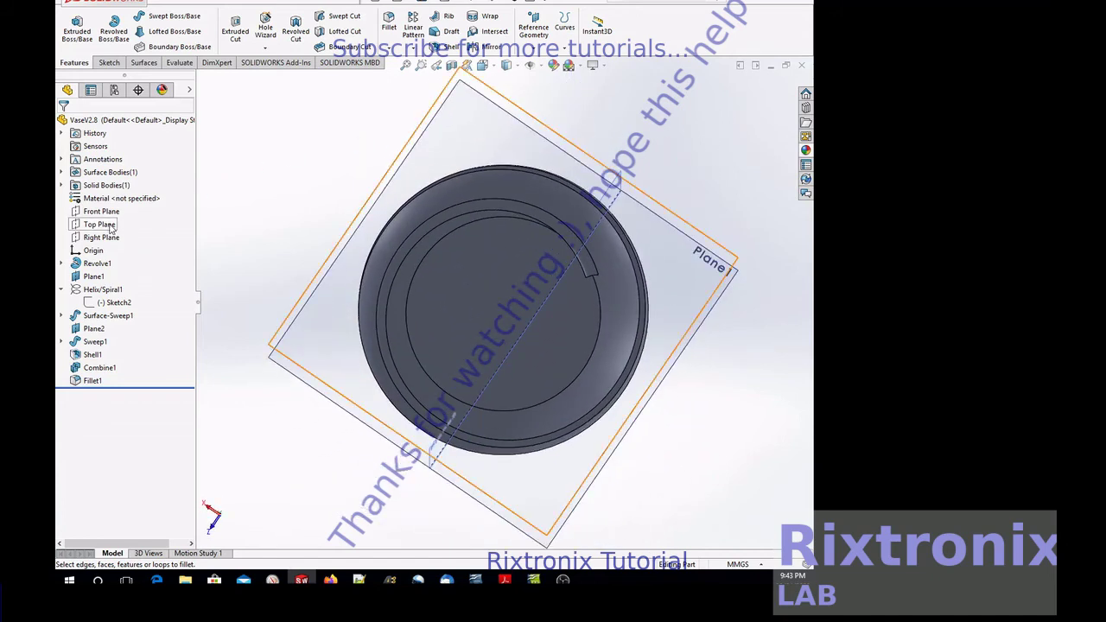
pyautogui.click(111, 227)
pyautogui.moveTo(700, 138)
pyautogui.mouseDown()
pyautogui.moveTo(681, 230)
pyautogui.moveTo(676, 201)
pyautogui.mouseUp()
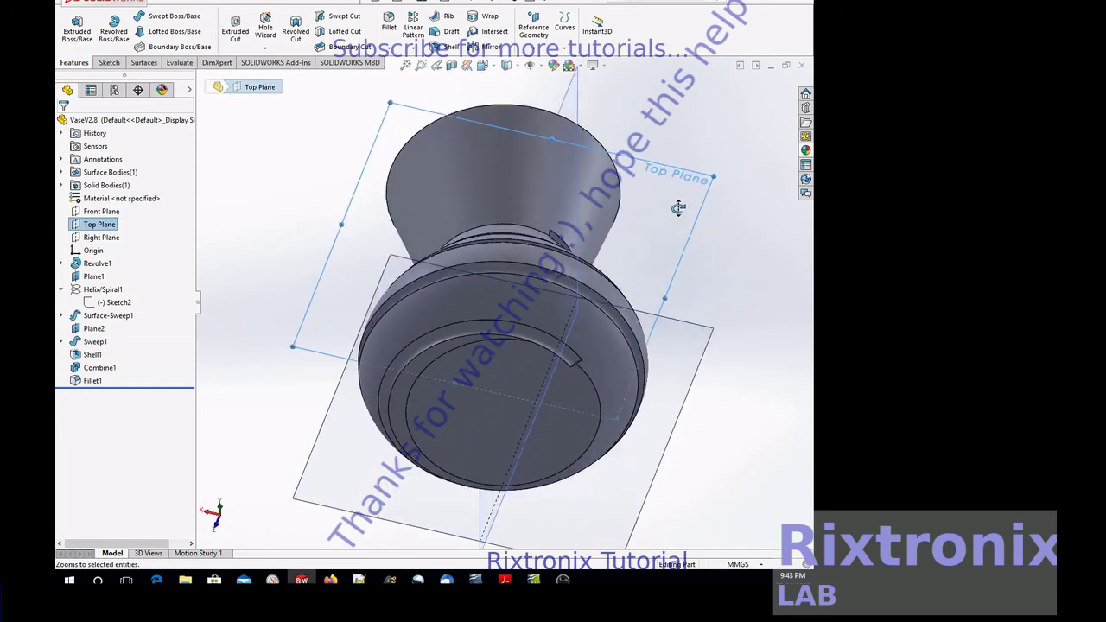
pyautogui.click(93, 276)
pyautogui.hotkey('ctrl', '8')
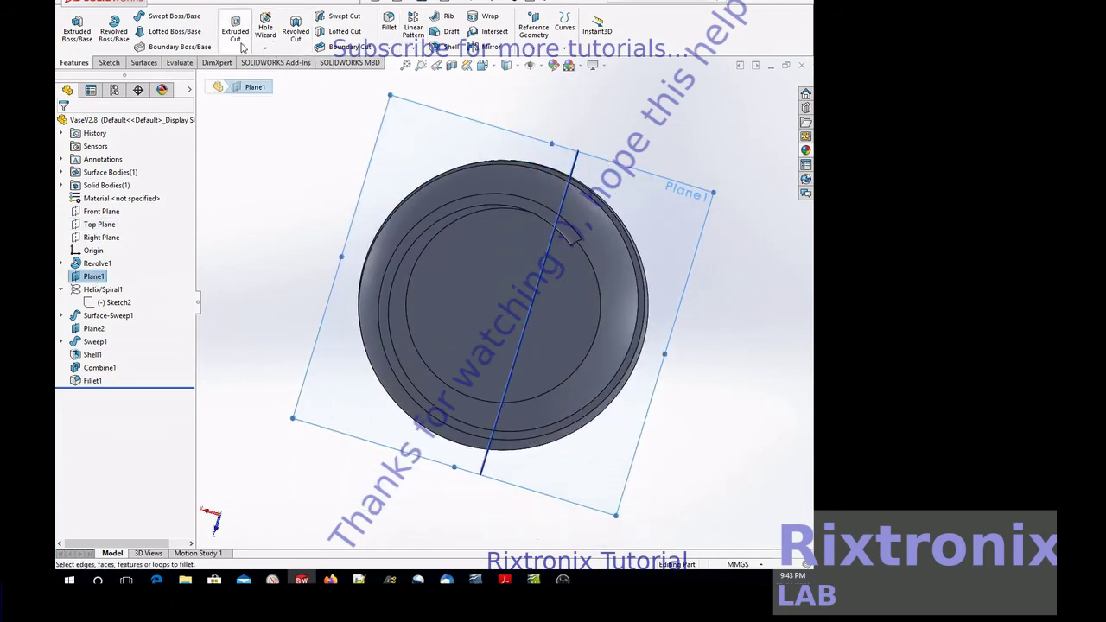
# Draw a six-sided polygon about 4.21 mm across, off-centre on Plane1, as Sketch23
pyautogui.click(119, 67)
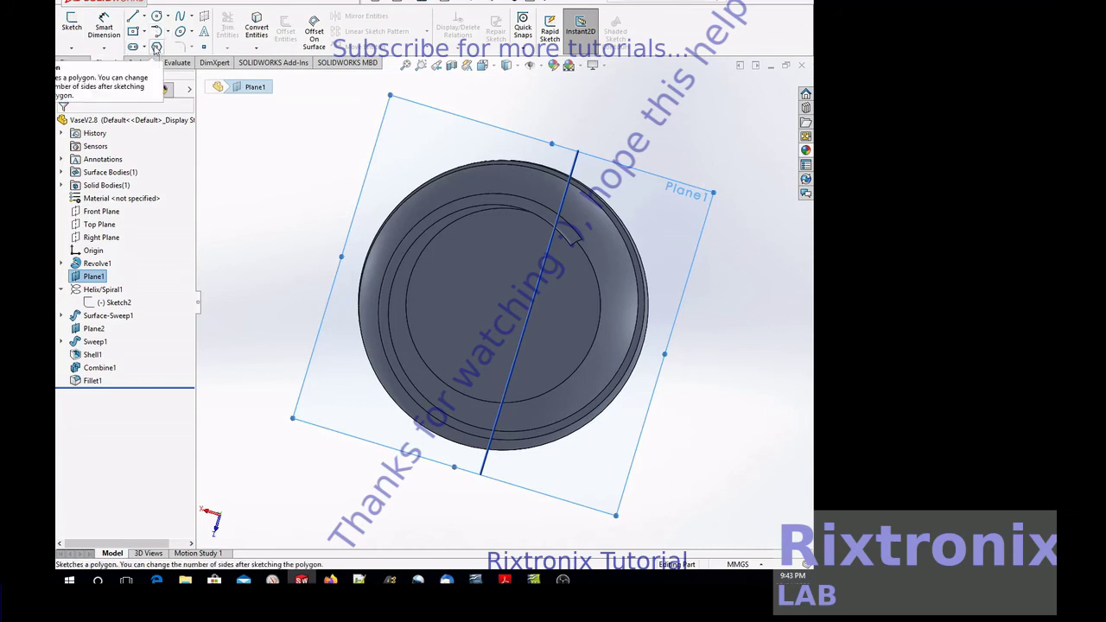
pyautogui.click(156, 48)
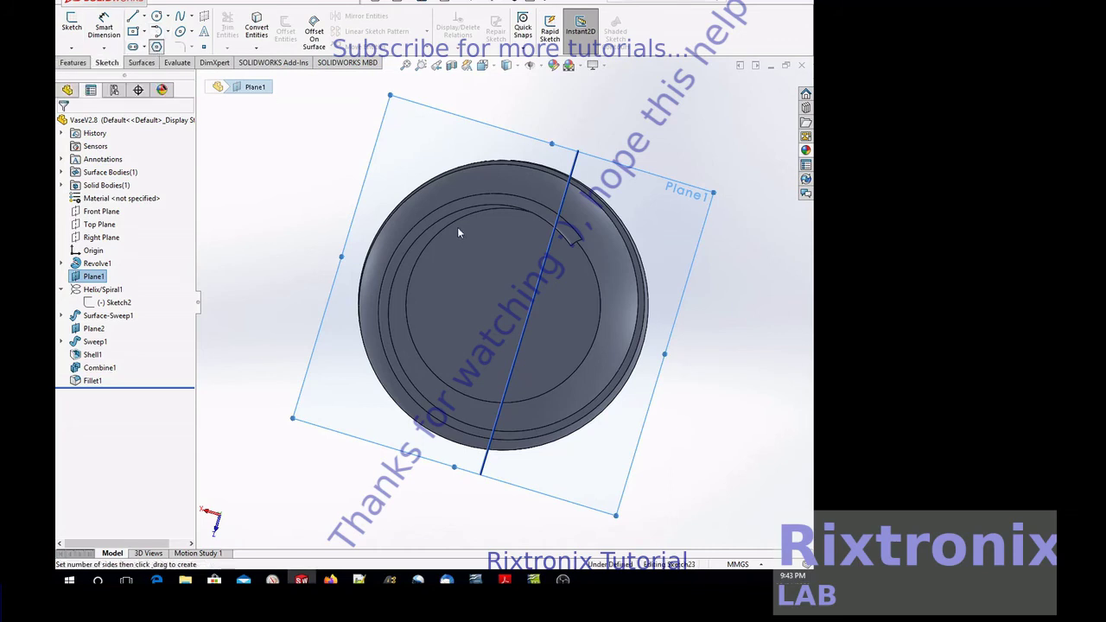
pyautogui.click(440, 333)
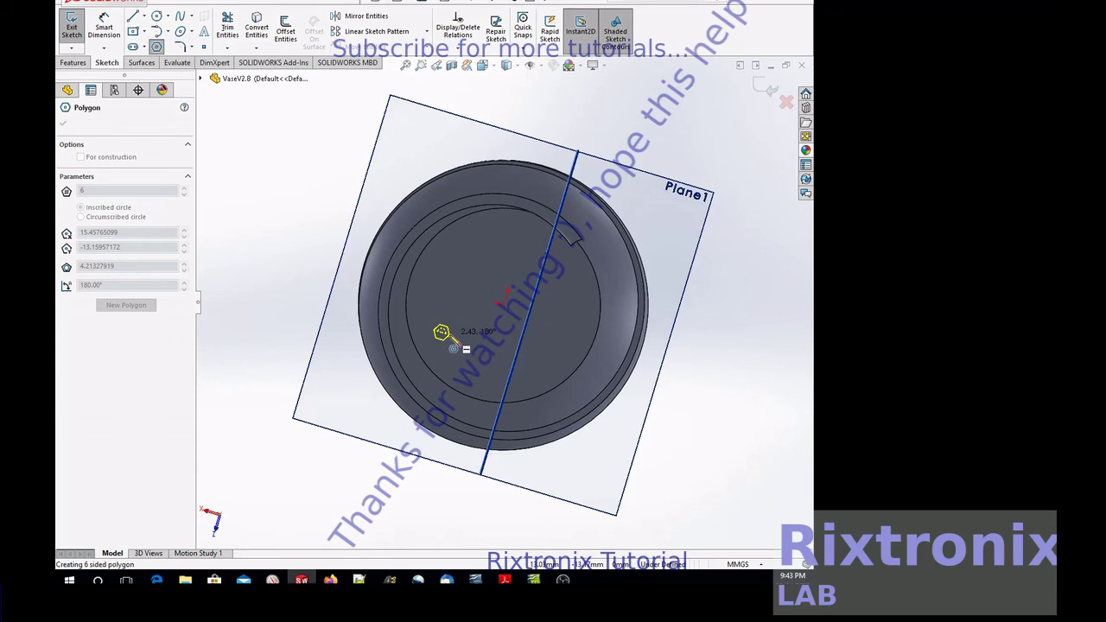
pyautogui.click(453, 346)
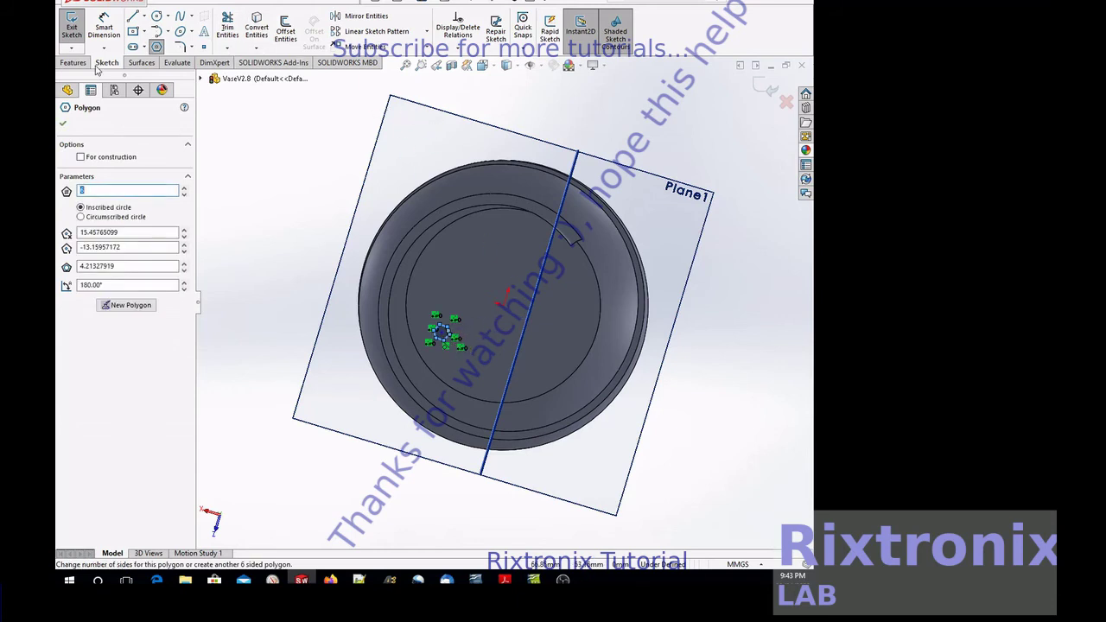
pyautogui.click(72, 26)
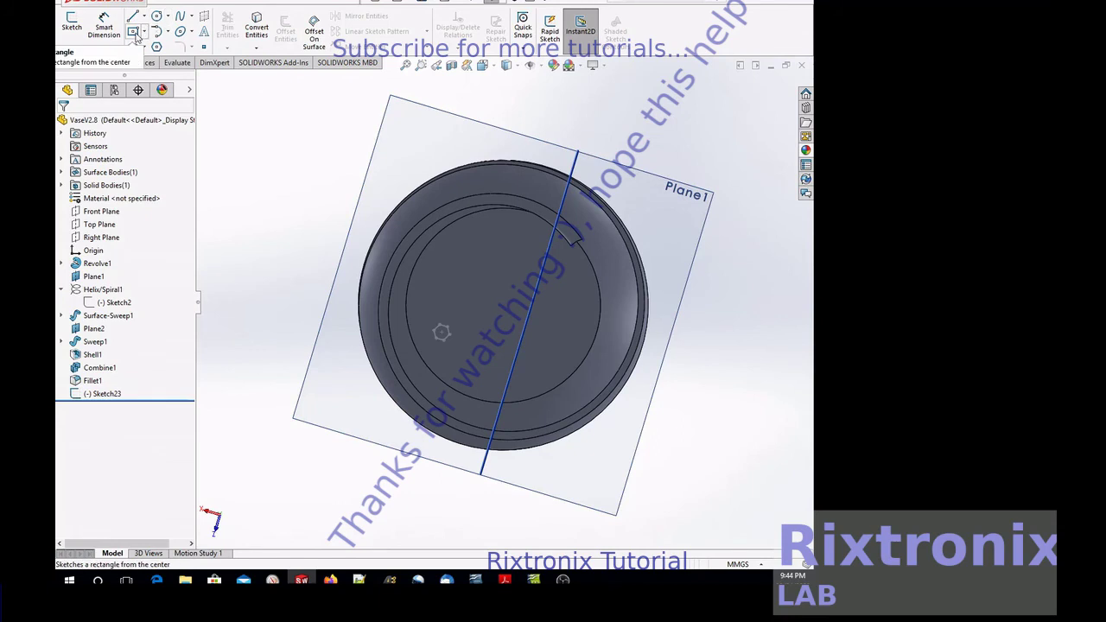
# Start a circle sketch on Plane1, cancelling a misplaced first circle
pyautogui.click(156, 16)
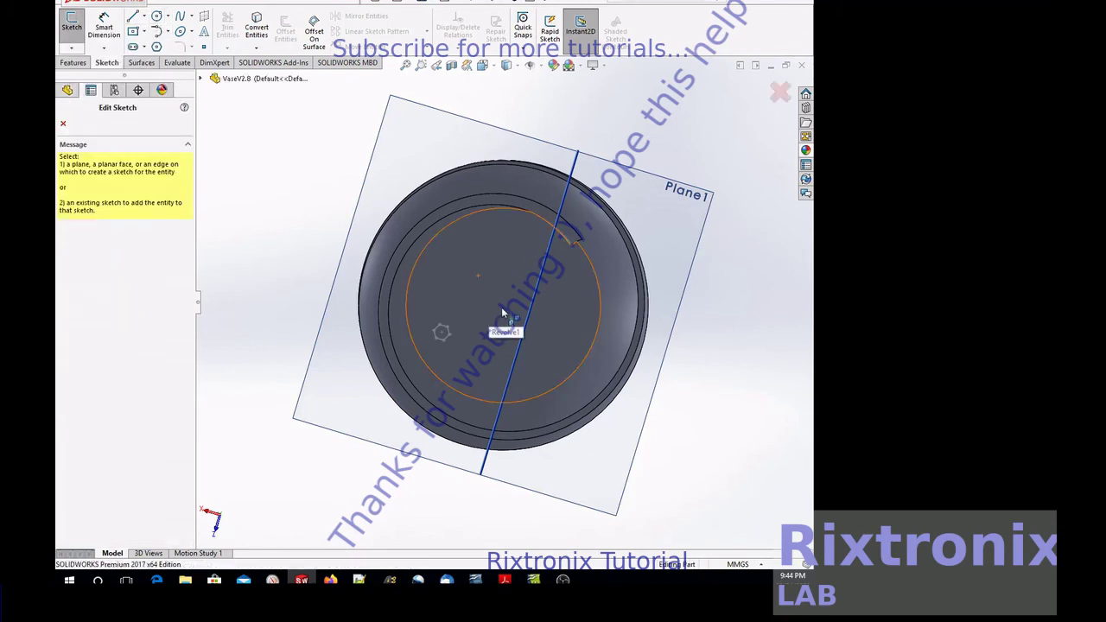
pyautogui.click(63, 123)
pyautogui.click(96, 277)
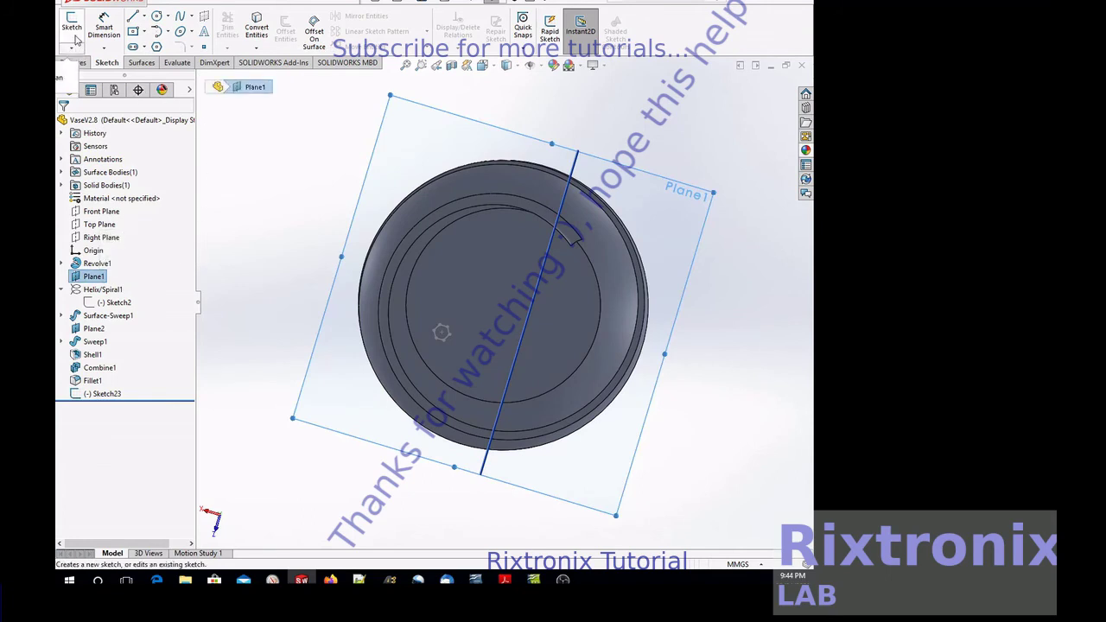
pyautogui.click(156, 17)
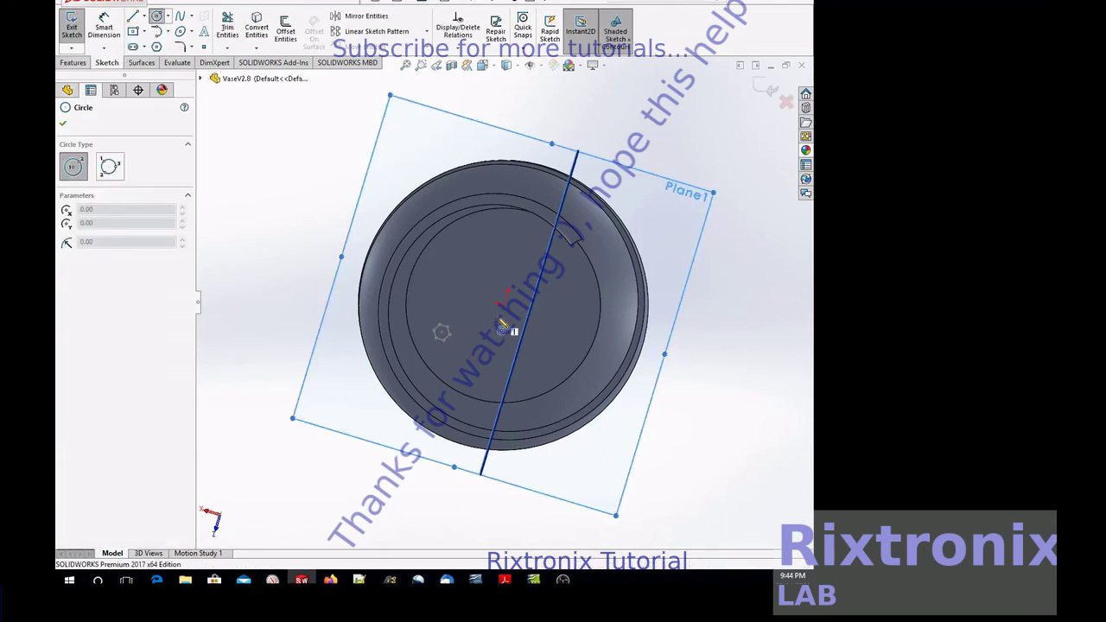
pyautogui.click(501, 319)
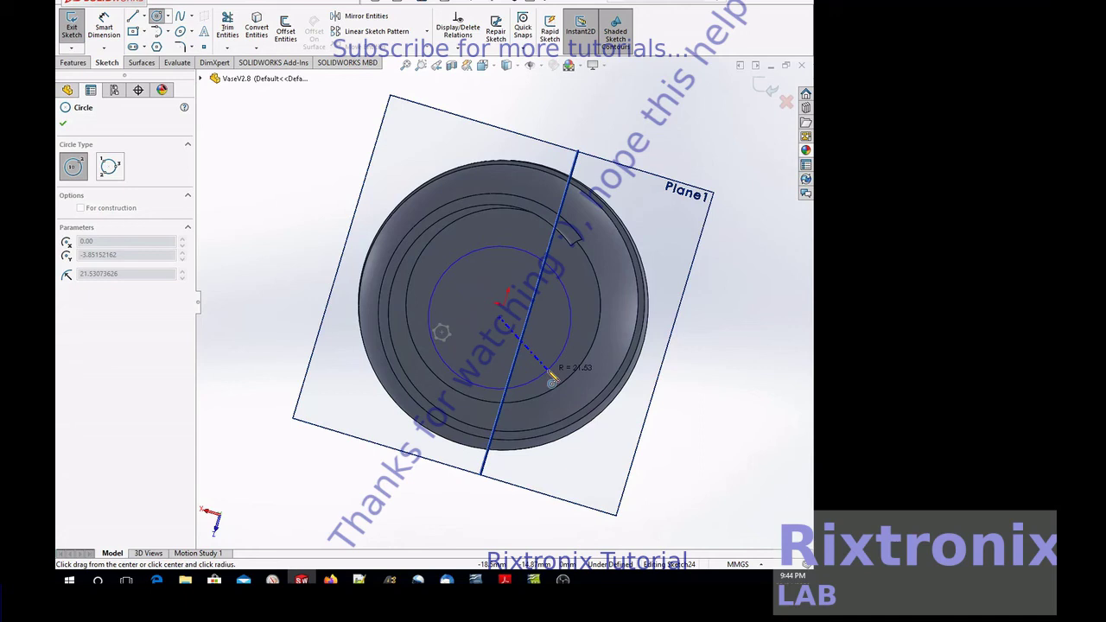
pyautogui.press('Escape')
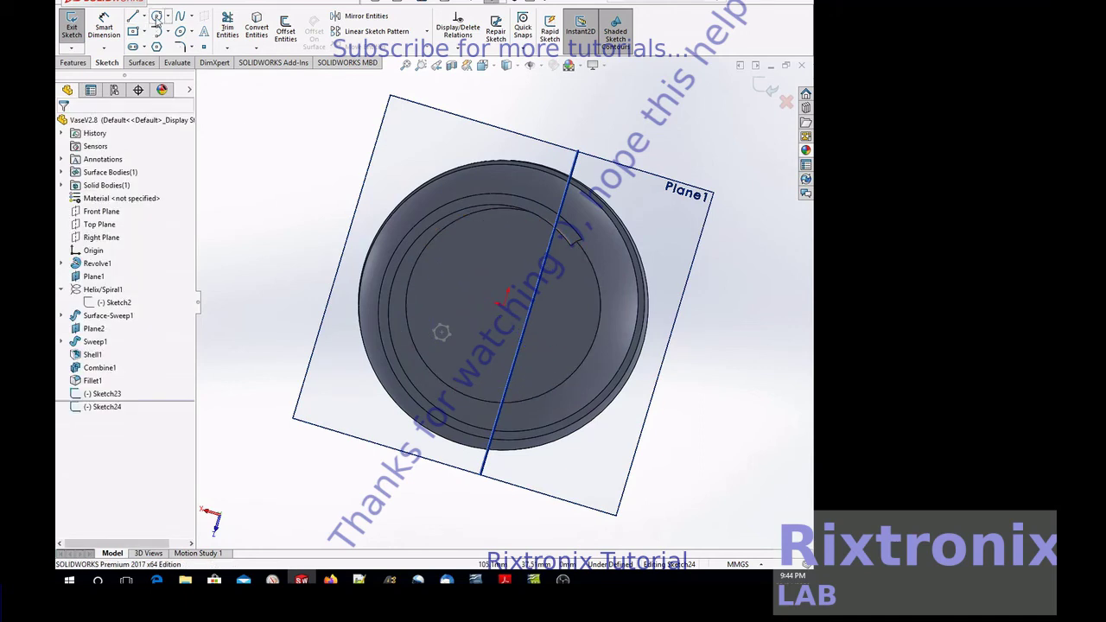
# Draw a circle of radius about 23.65 mm centred on the origin, saved as Sketch24
pyautogui.click(156, 17)
pyautogui.click(504, 304)
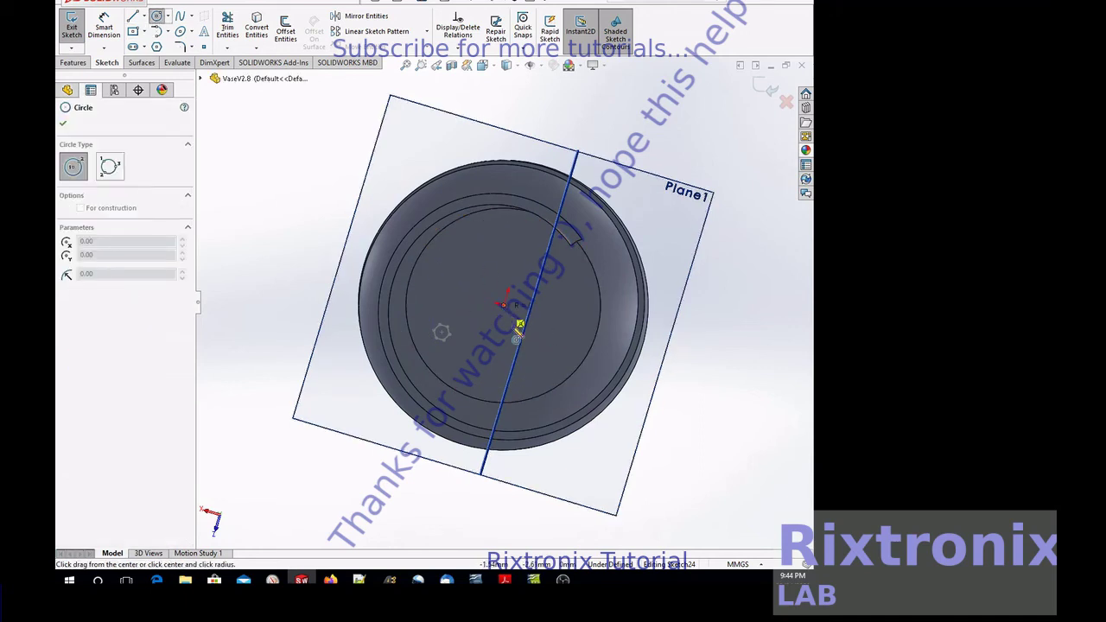
pyautogui.click(549, 371)
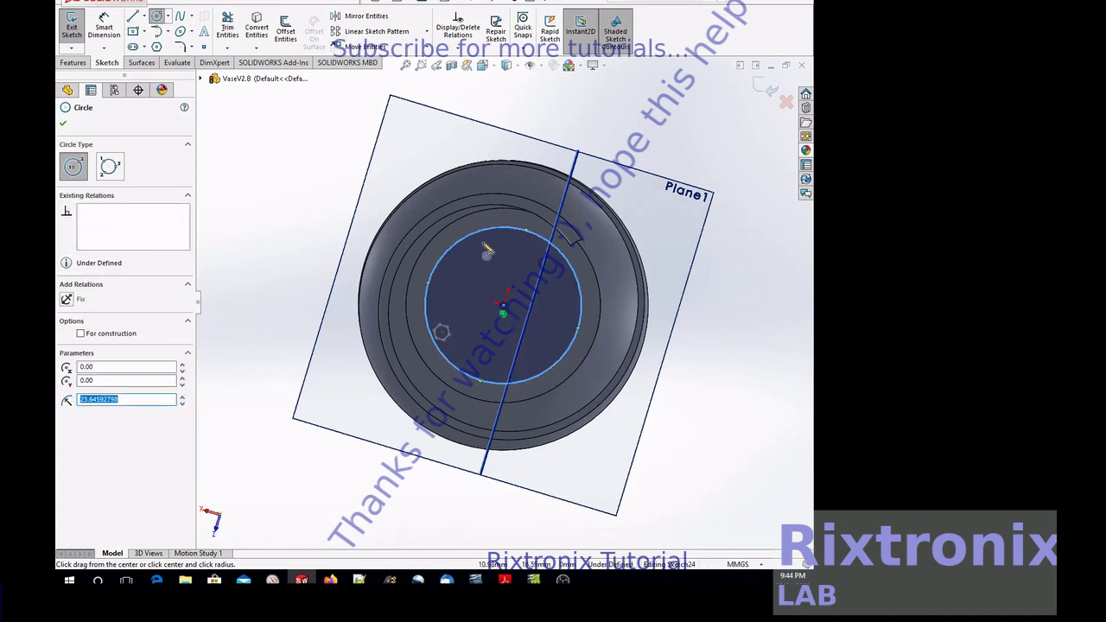
pyautogui.click(63, 126)
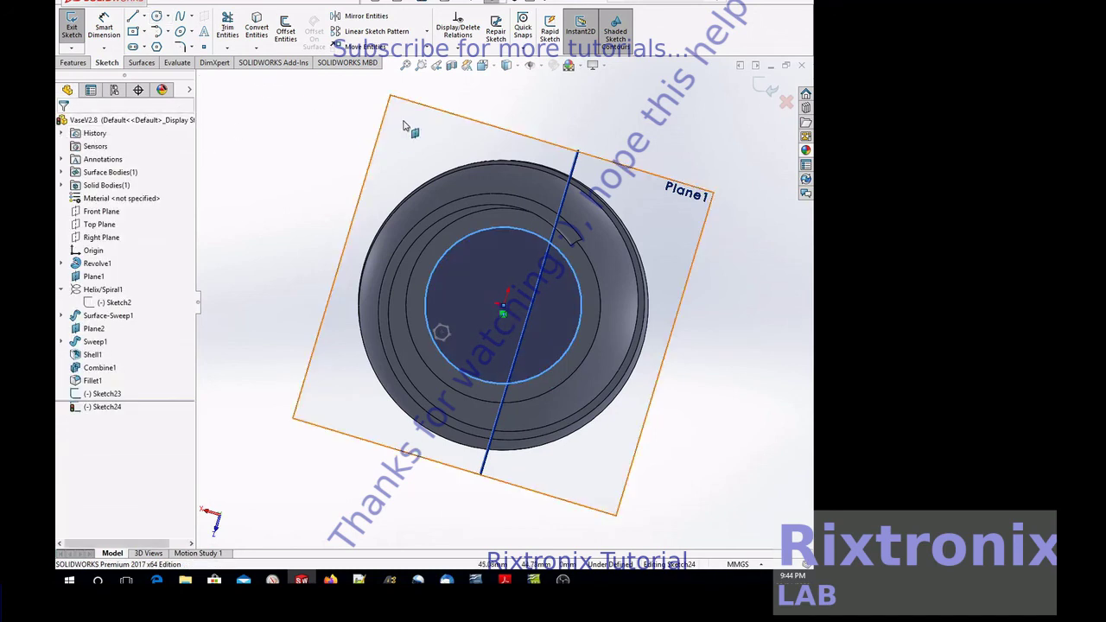
pyautogui.click(71, 28)
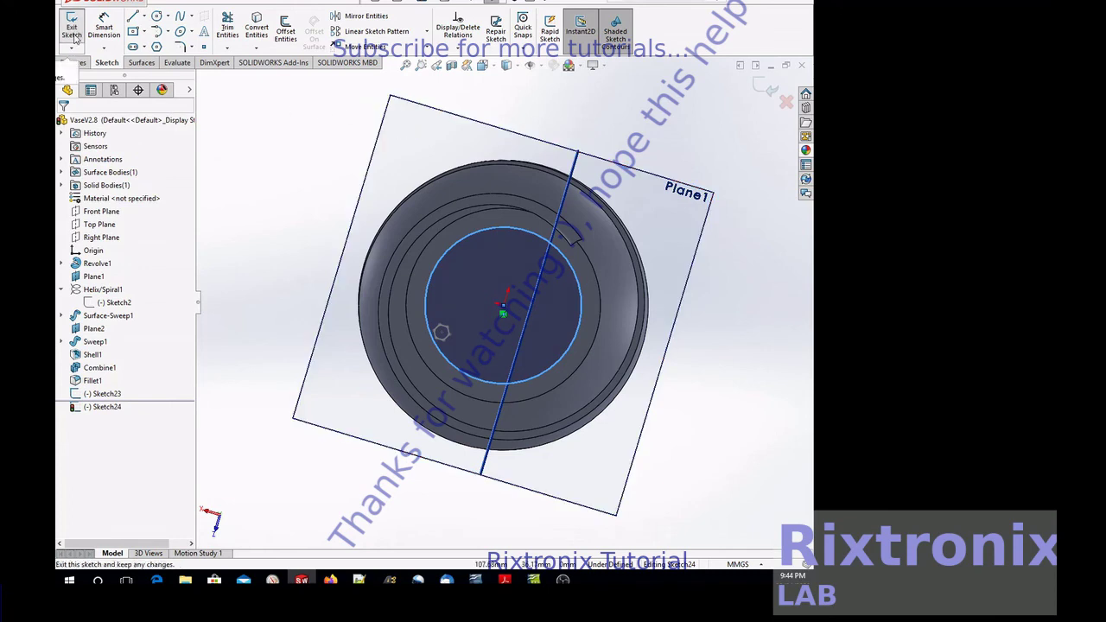
# Cut the small hexagon sketch 10 mm blind into the vase base, with the direction reversed
pyautogui.click(102, 393)
pyautogui.click(130, 358)
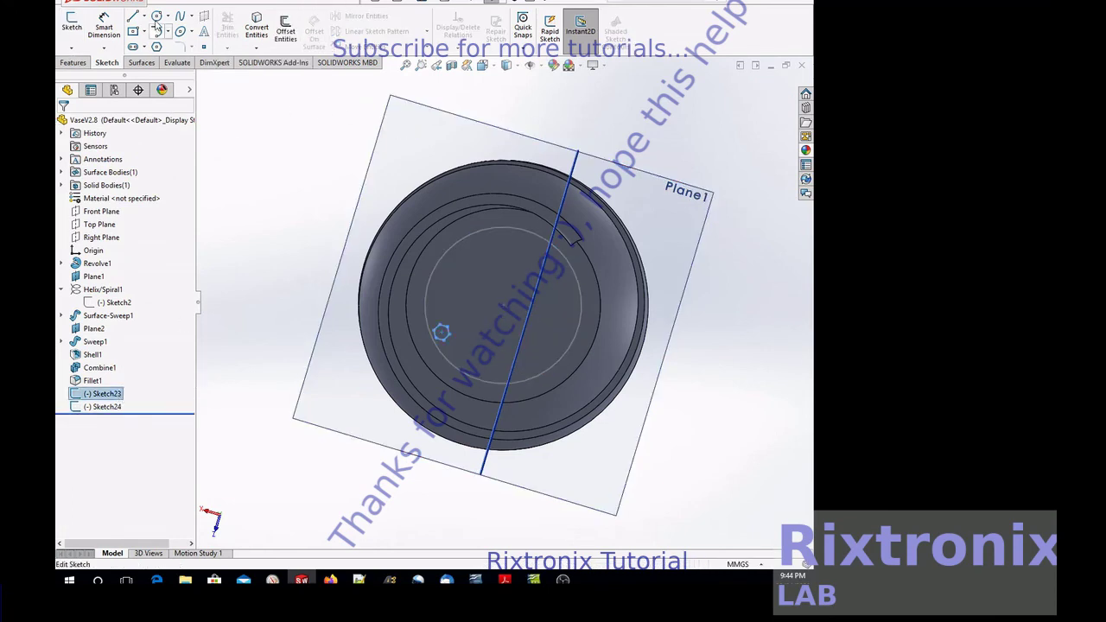
pyautogui.click(74, 63)
pyautogui.click(234, 30)
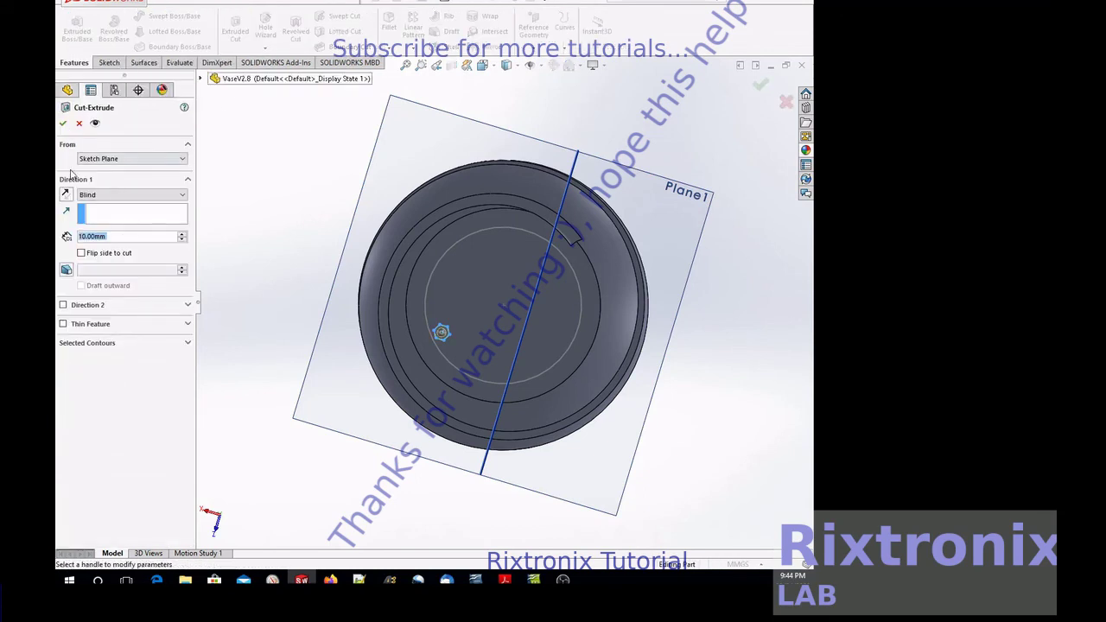
pyautogui.rightClick(754, 202)
pyautogui.moveTo(712, 229)
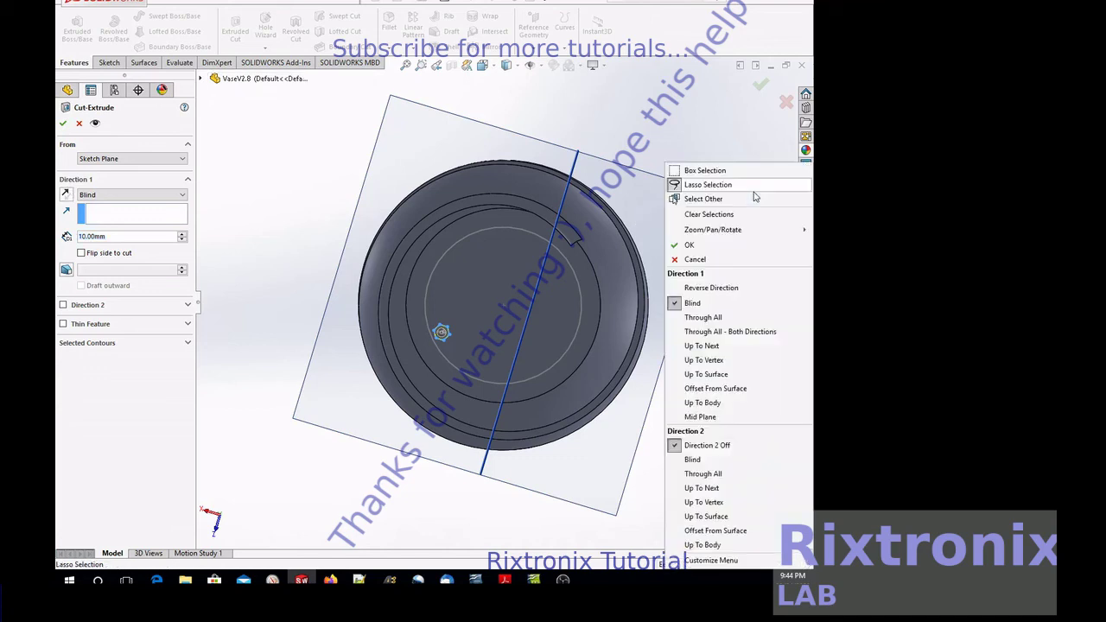
pyautogui.click(603, 291)
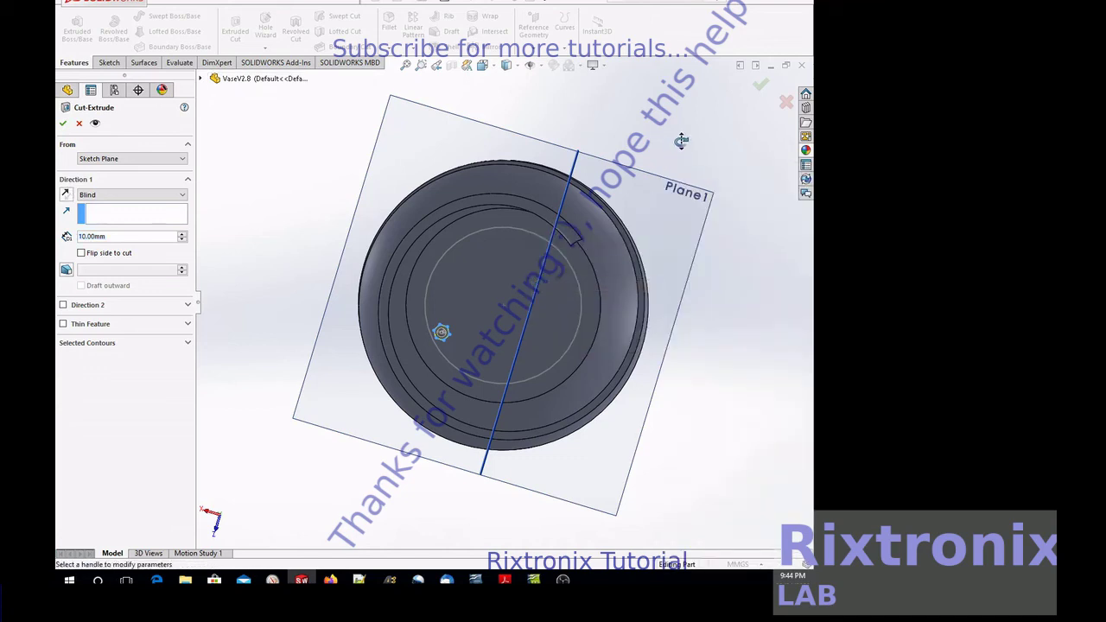
pyautogui.moveTo(603, 291); pyautogui.dragTo(323, 219)
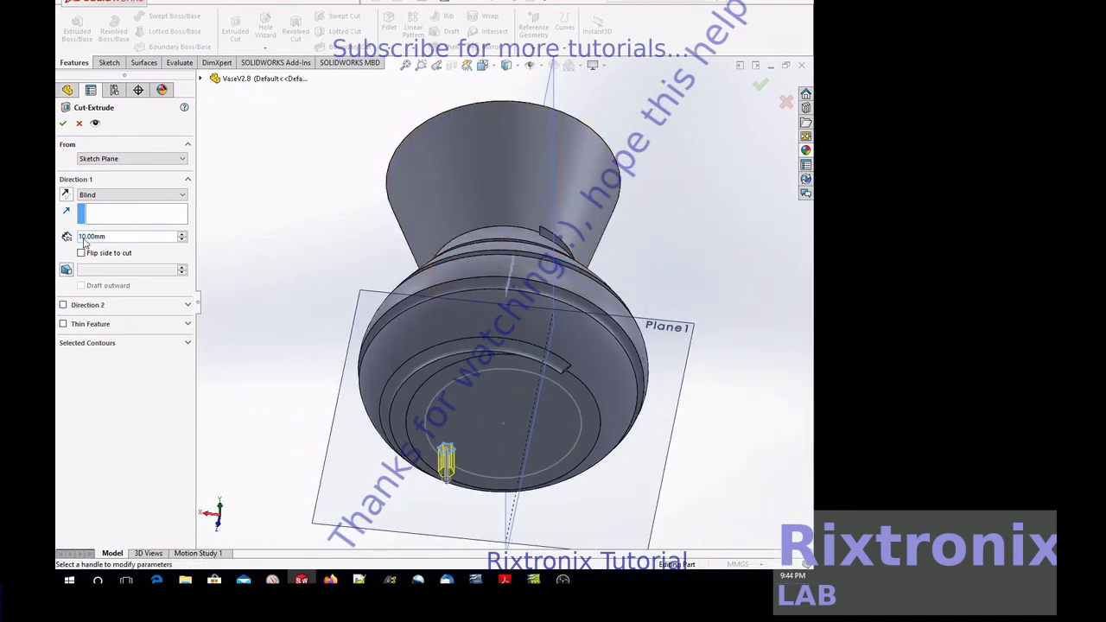
pyautogui.click(66, 195)
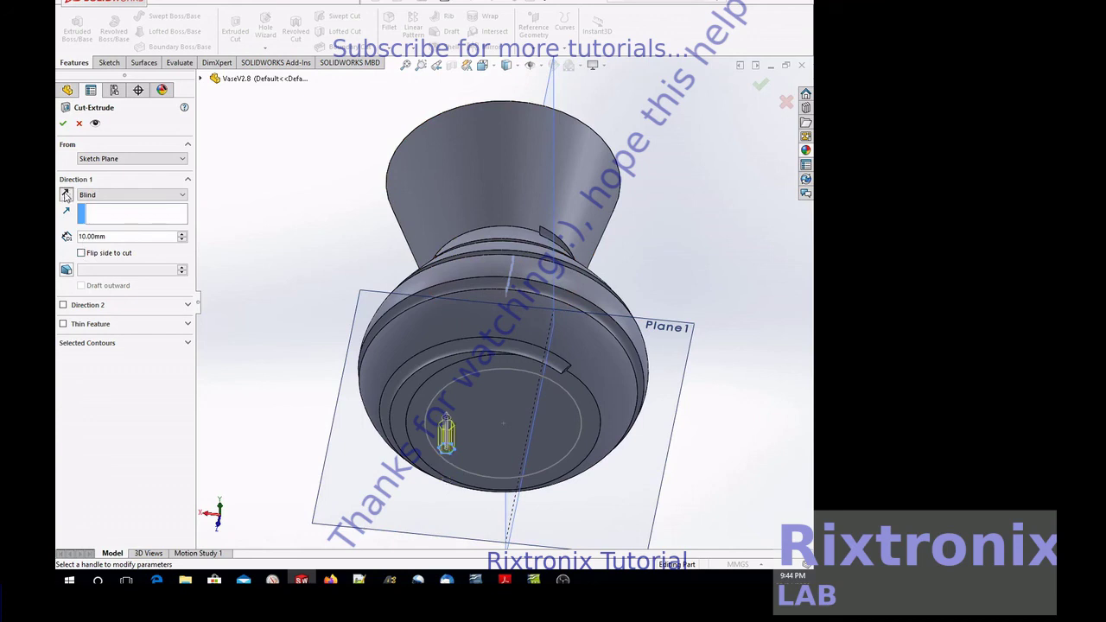
pyautogui.click(65, 125)
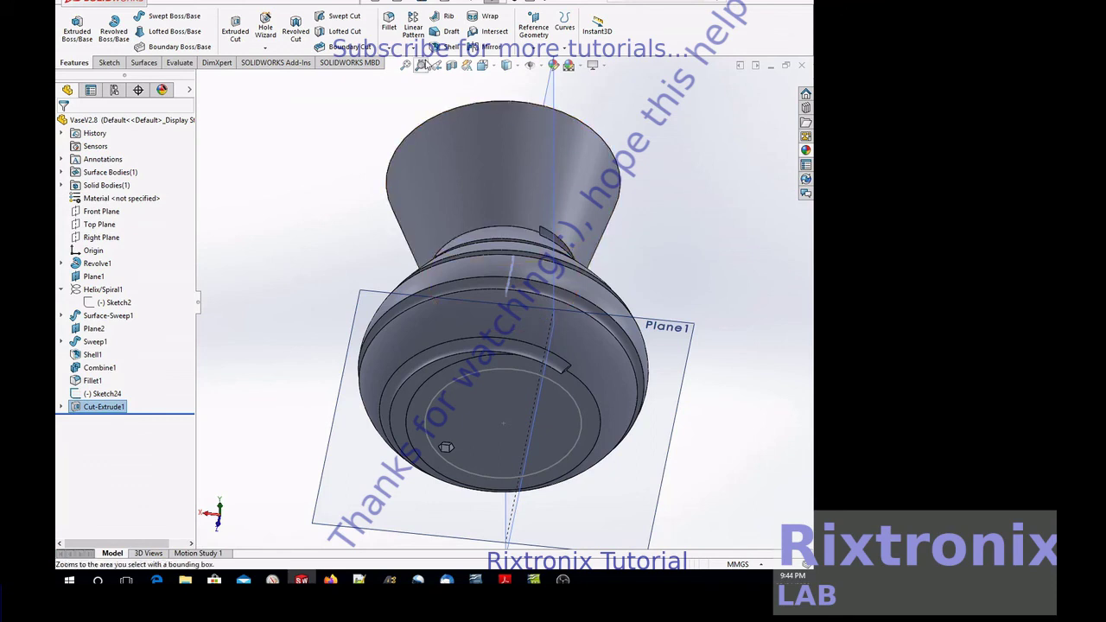
pyautogui.click(411, 45)
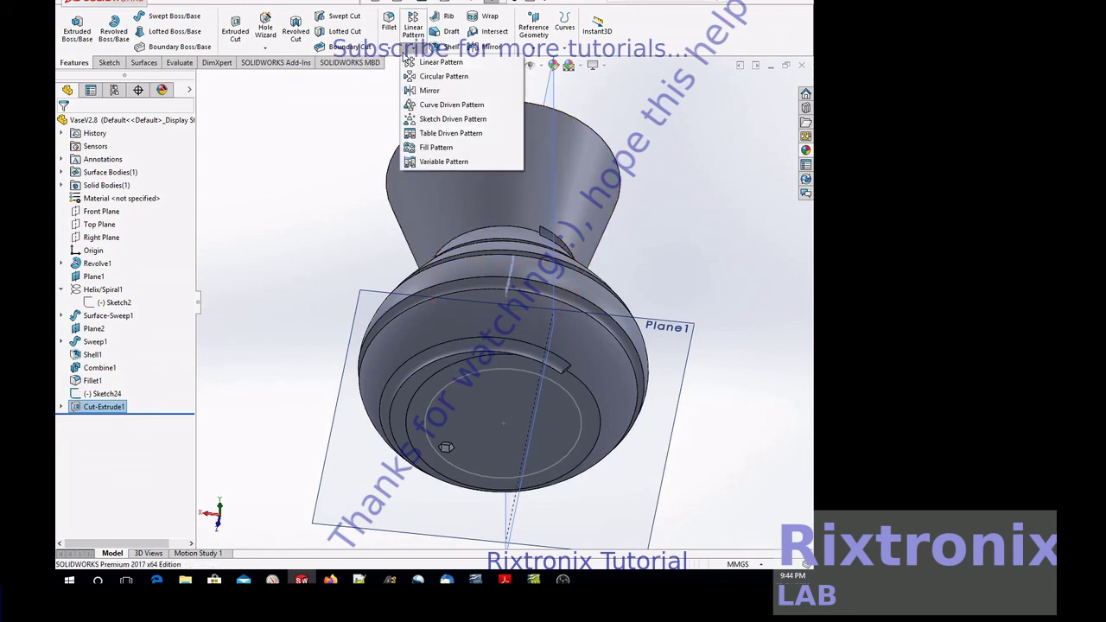
# Curve-drive pattern the hexagonal pocket 10 times, equally spaced along the base circle
pyautogui.click(431, 106)
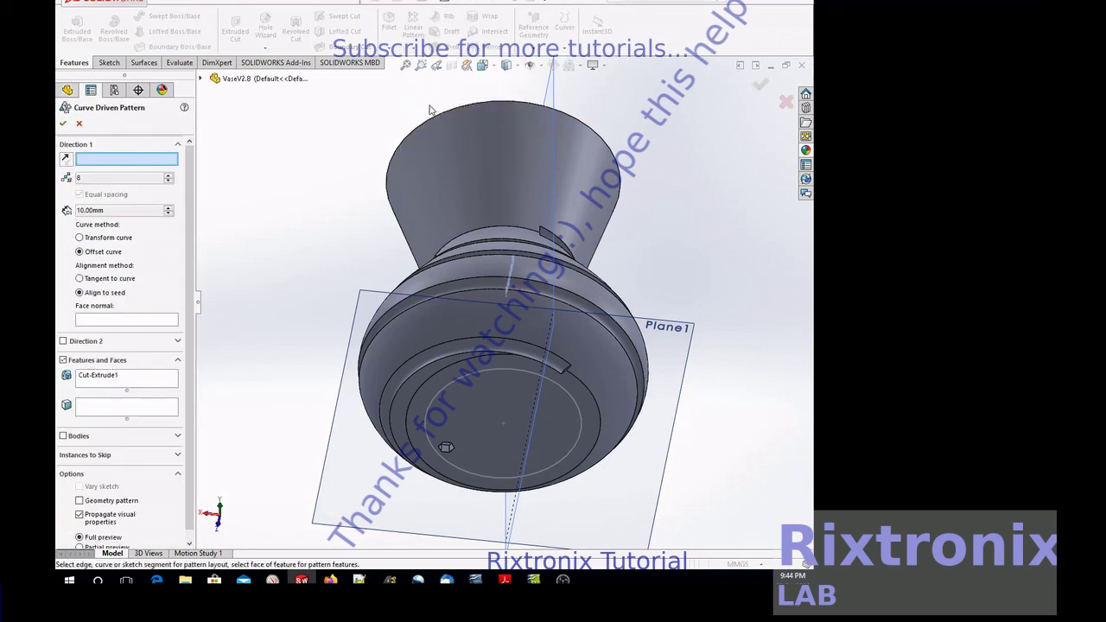
pyautogui.click(536, 373)
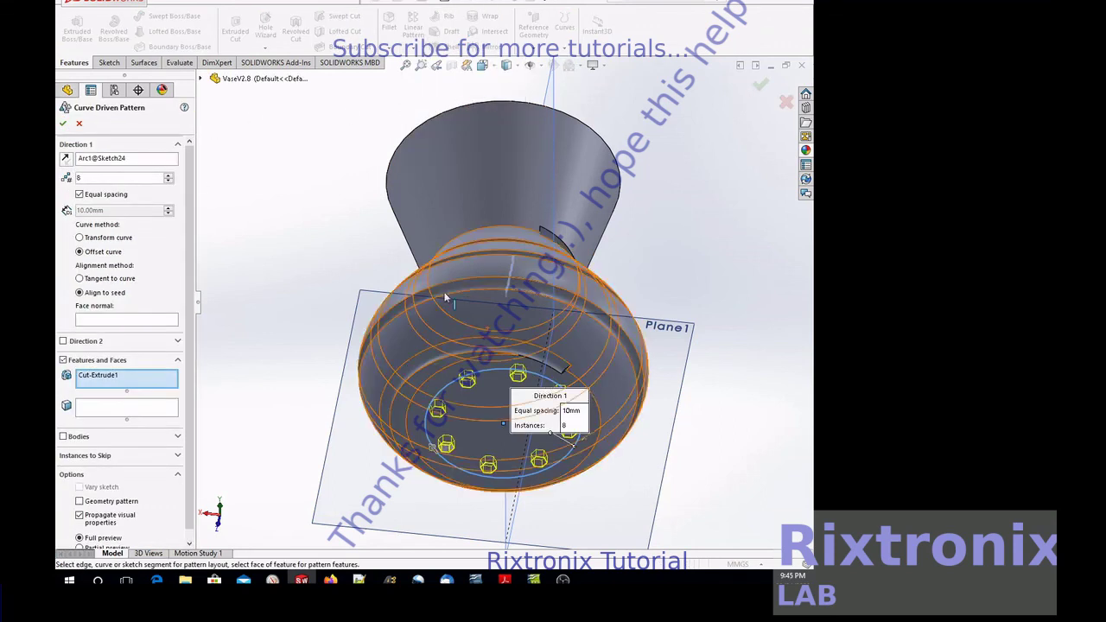
pyautogui.doubleClick(170, 176)
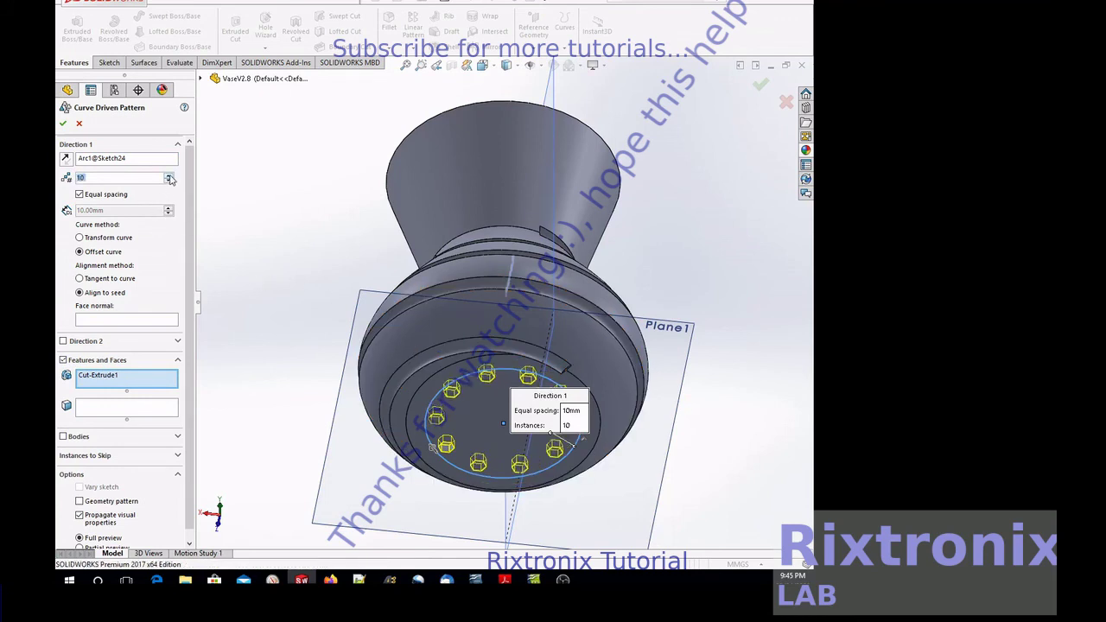
pyautogui.click(64, 125)
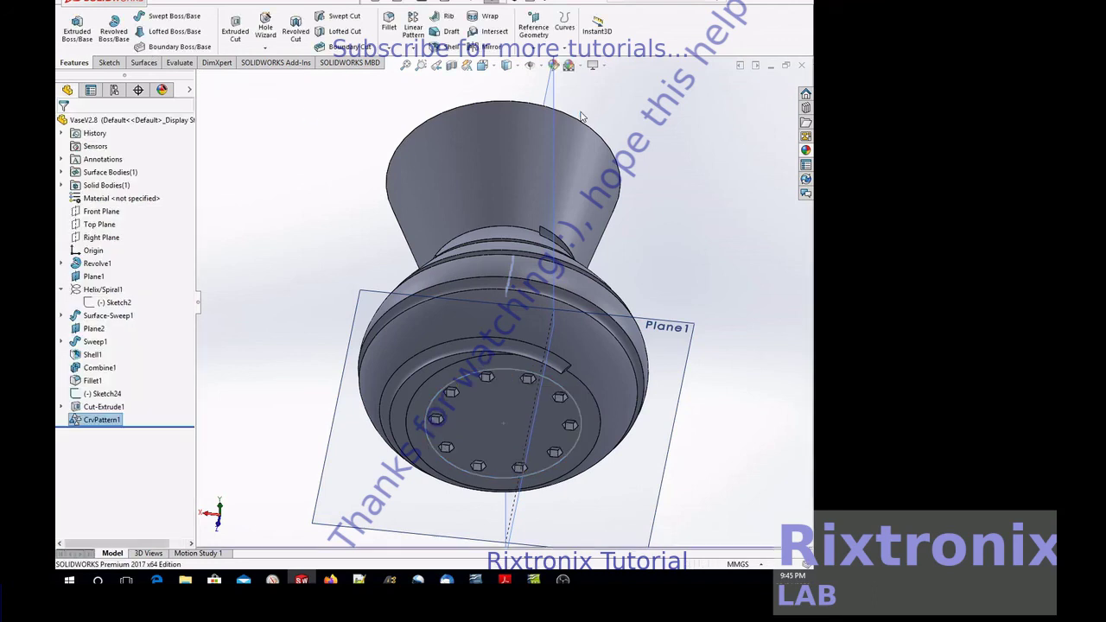
# Rotate the view until the whole vase stands upright, then select Plane2
pyautogui.rightClick(706, 143)
pyautogui.moveTo(737, 164)
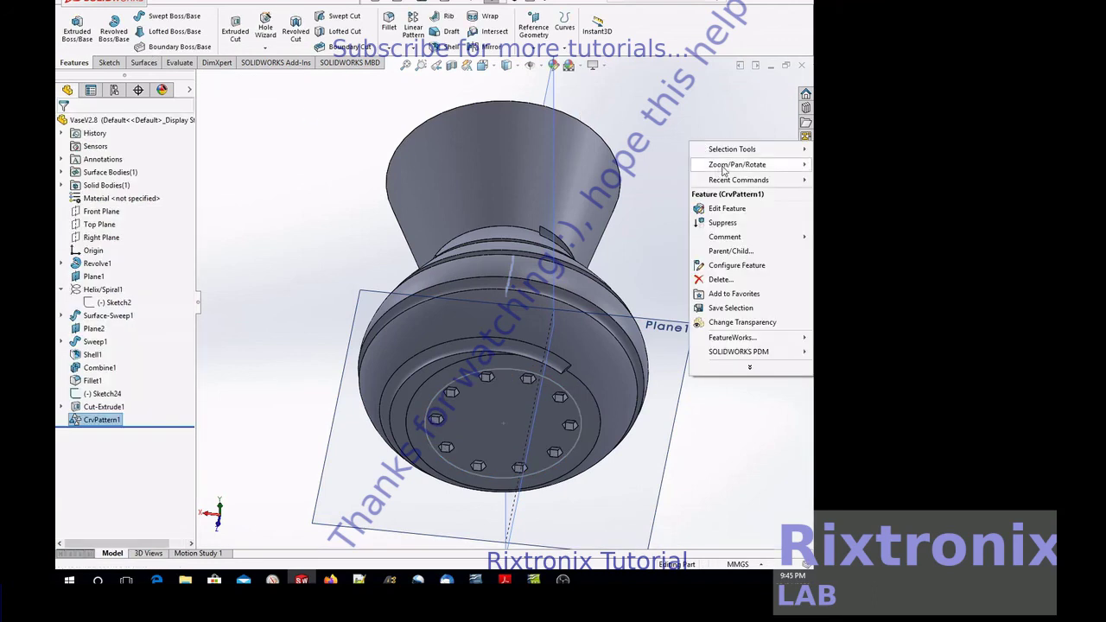
pyautogui.click(619, 222)
pyautogui.moveTo(619, 224)
pyautogui.mouseDown()
pyautogui.moveTo(708, 271)
pyautogui.moveTo(703, 178)
pyautogui.moveTo(723, 217)
pyautogui.moveTo(729, 150)
pyautogui.moveTo(720, 264)
pyautogui.moveTo(719, 169)
pyautogui.moveTo(710, 267)
pyautogui.moveTo(553, 257)
pyautogui.mouseUp()
pyautogui.moveTo(723, 254); pyautogui.dragTo(746, 261)
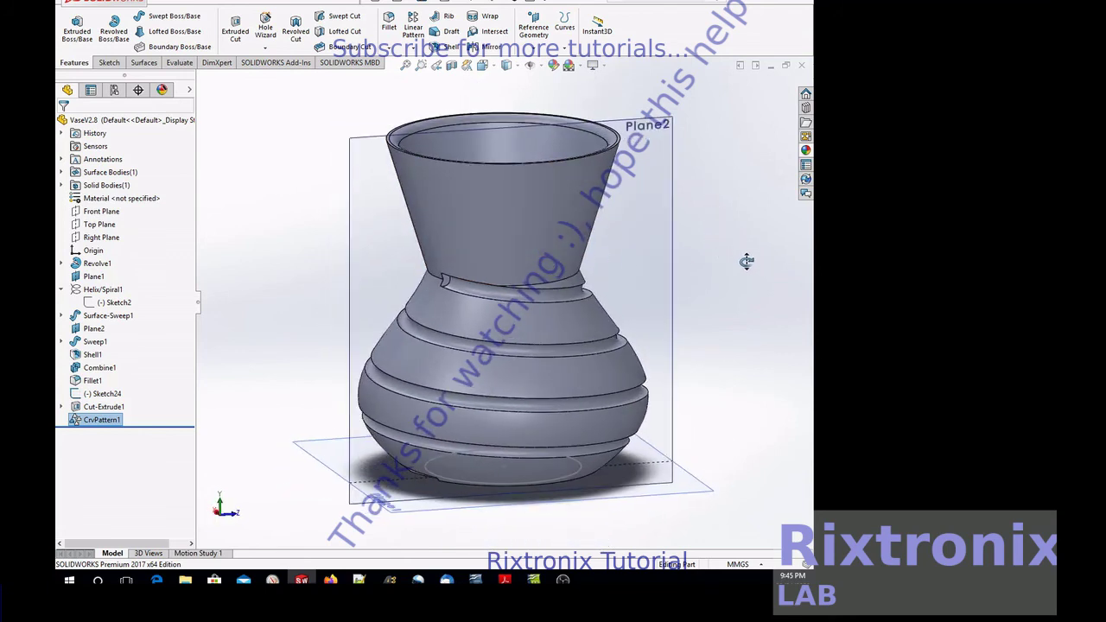
pyautogui.click(95, 329)
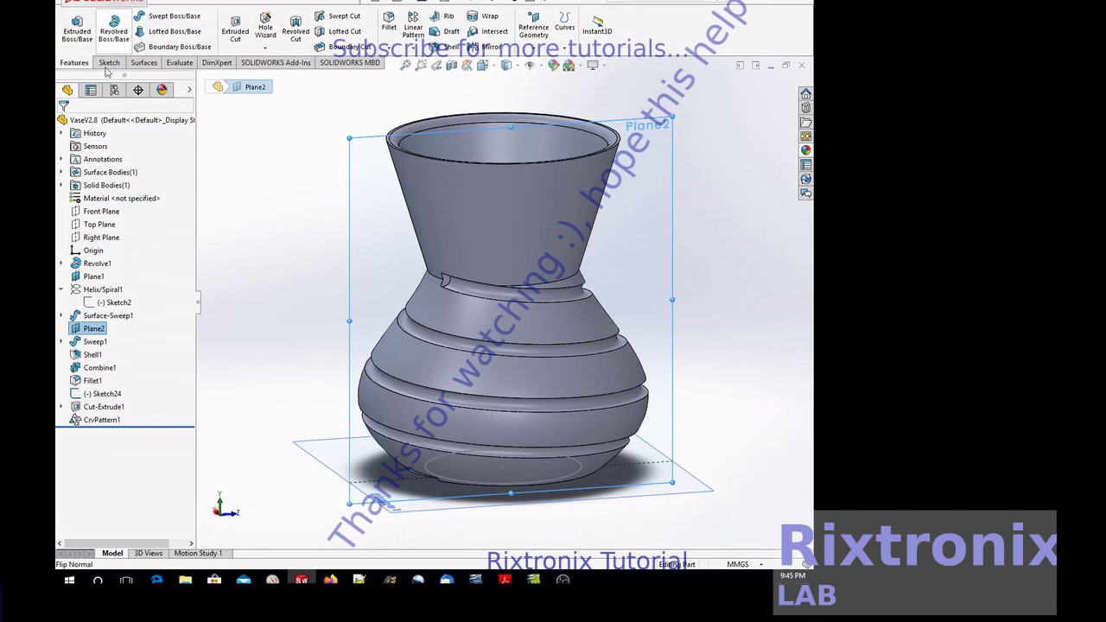
# View Plane2 head-on and add sketch text reading 'Rixtronix' on it
pyautogui.rightClick(93, 333)
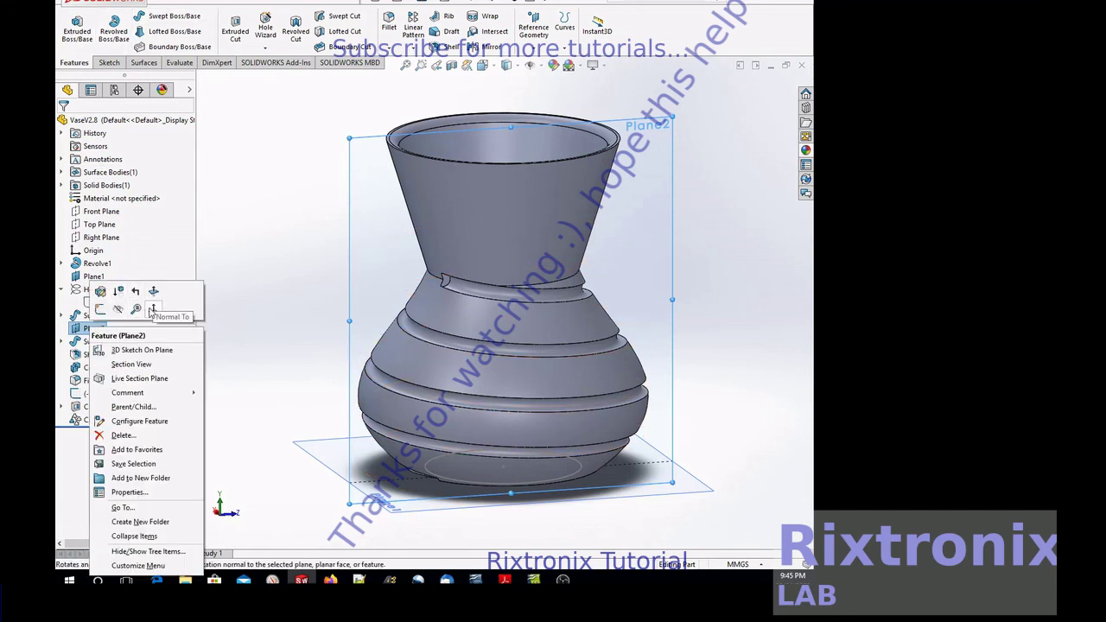
pyautogui.click(152, 311)
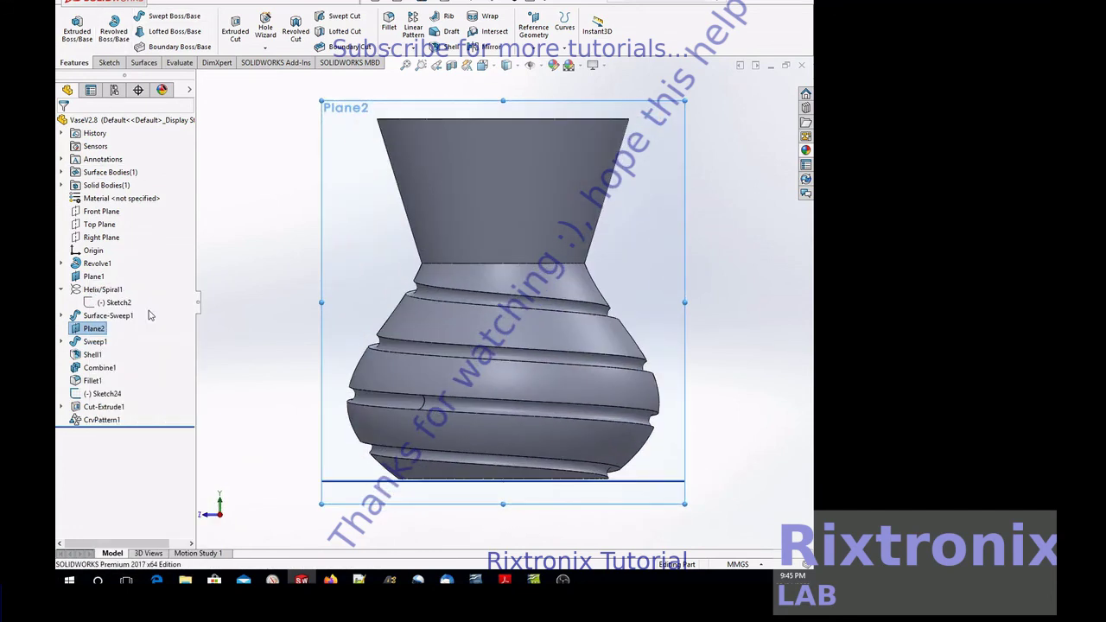
pyautogui.click(120, 63)
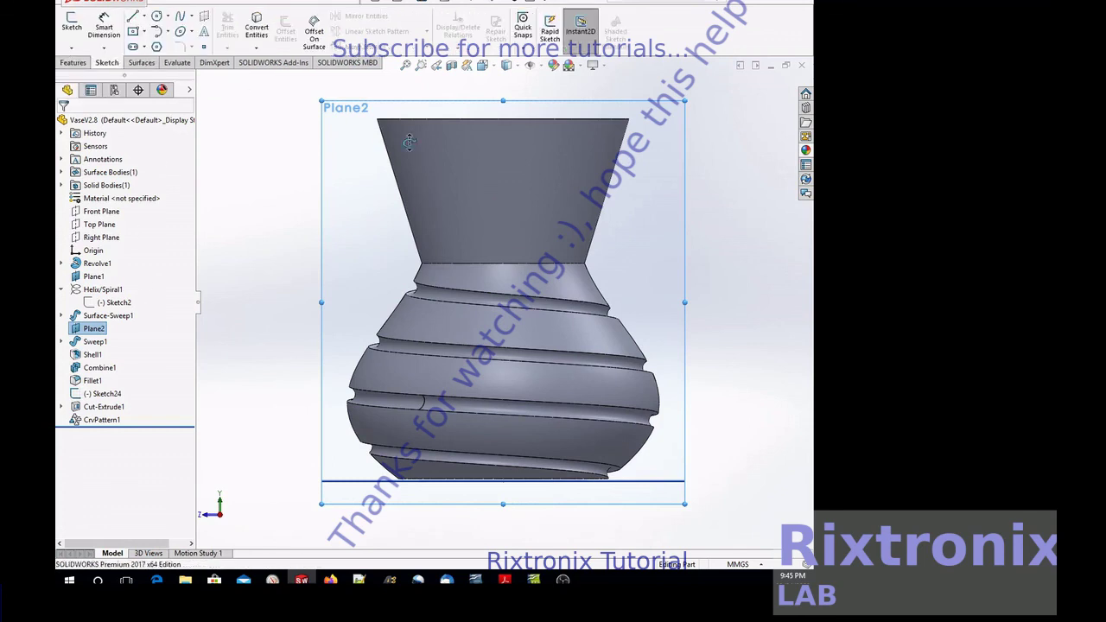
pyautogui.click(205, 33)
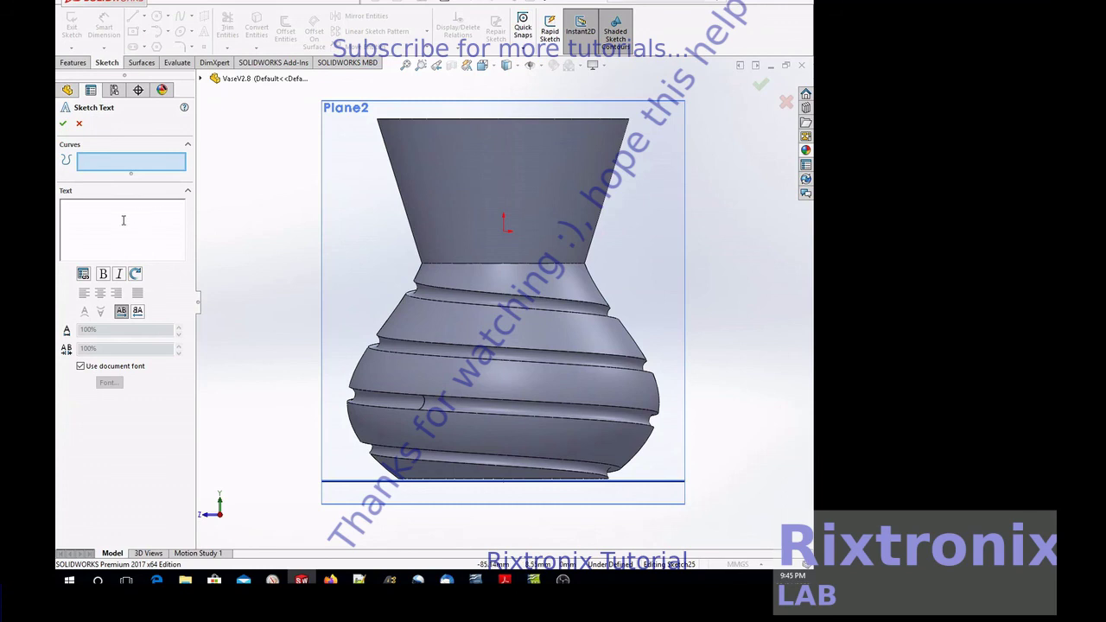
pyautogui.write('Rixtronix')
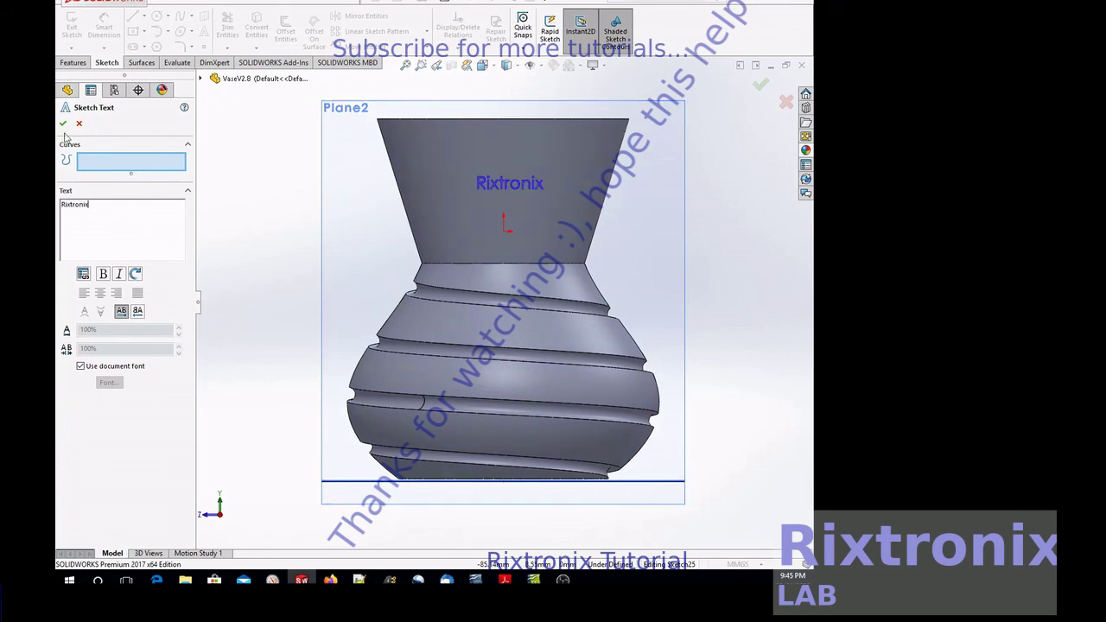
pyautogui.click(63, 123)
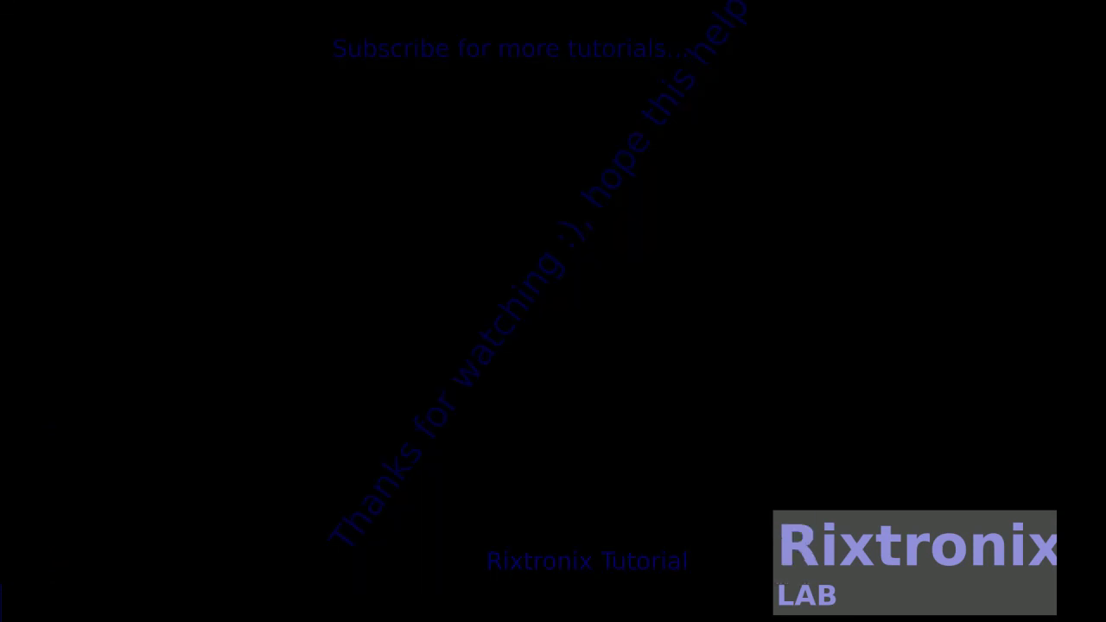